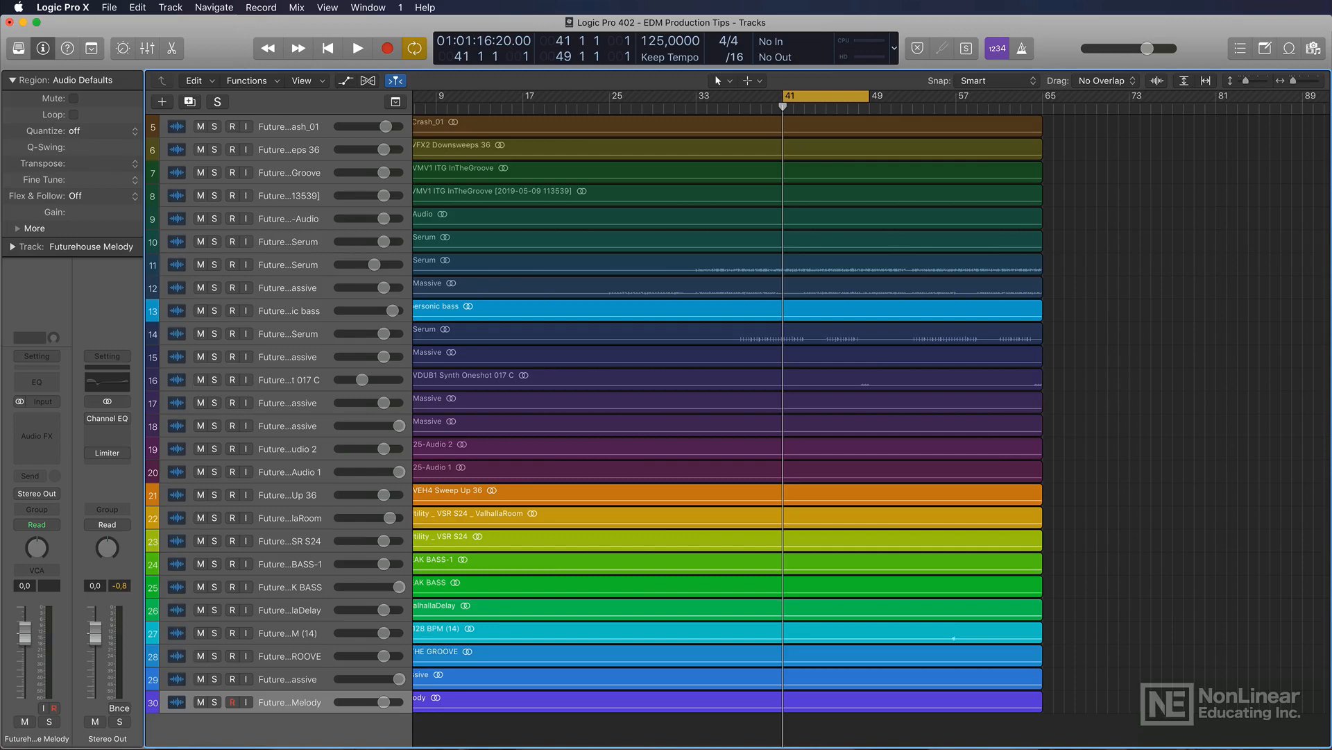
# - Cycle bars 33 to 49 and play the section while switching on the Stereo Out channel's Limiter
pyautogui.moveTo(698, 98); pyautogui.dragTo(867, 98)
pyautogui.press('space')
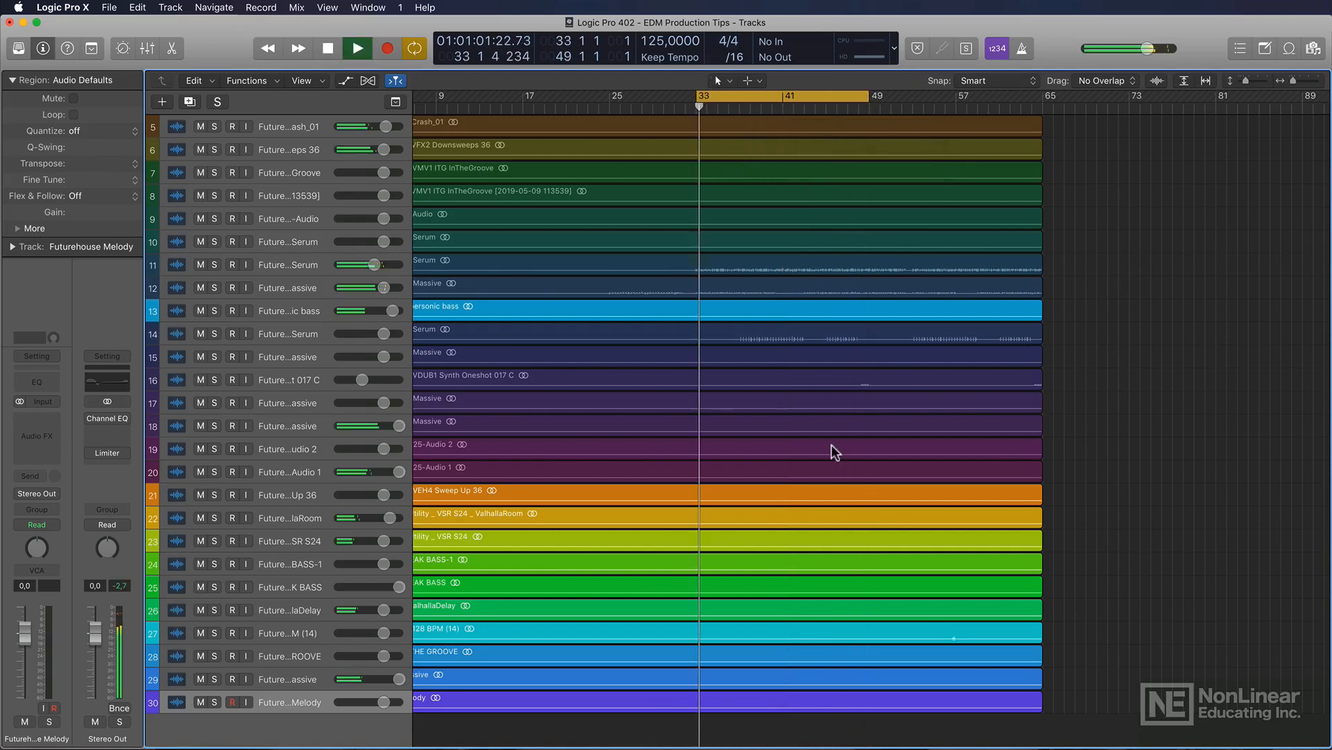
pyautogui.click(90, 452)
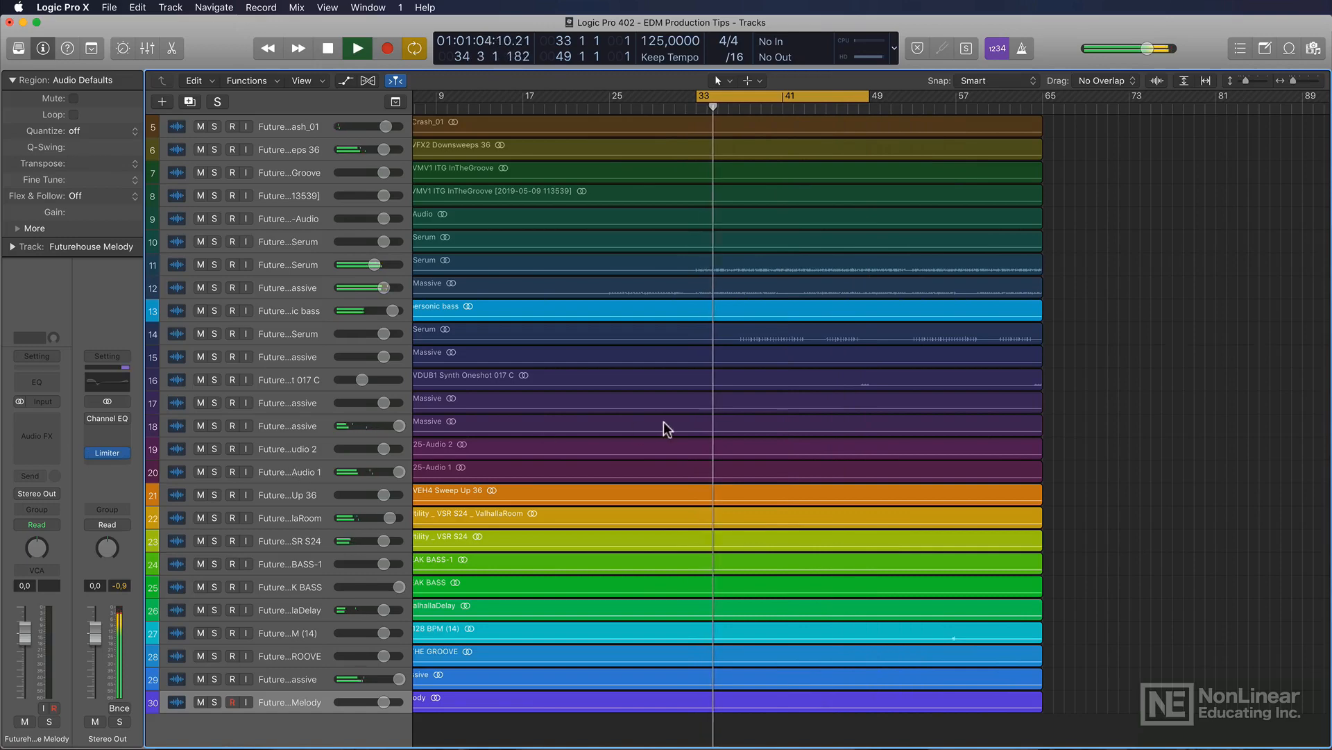
pyautogui.press('space')
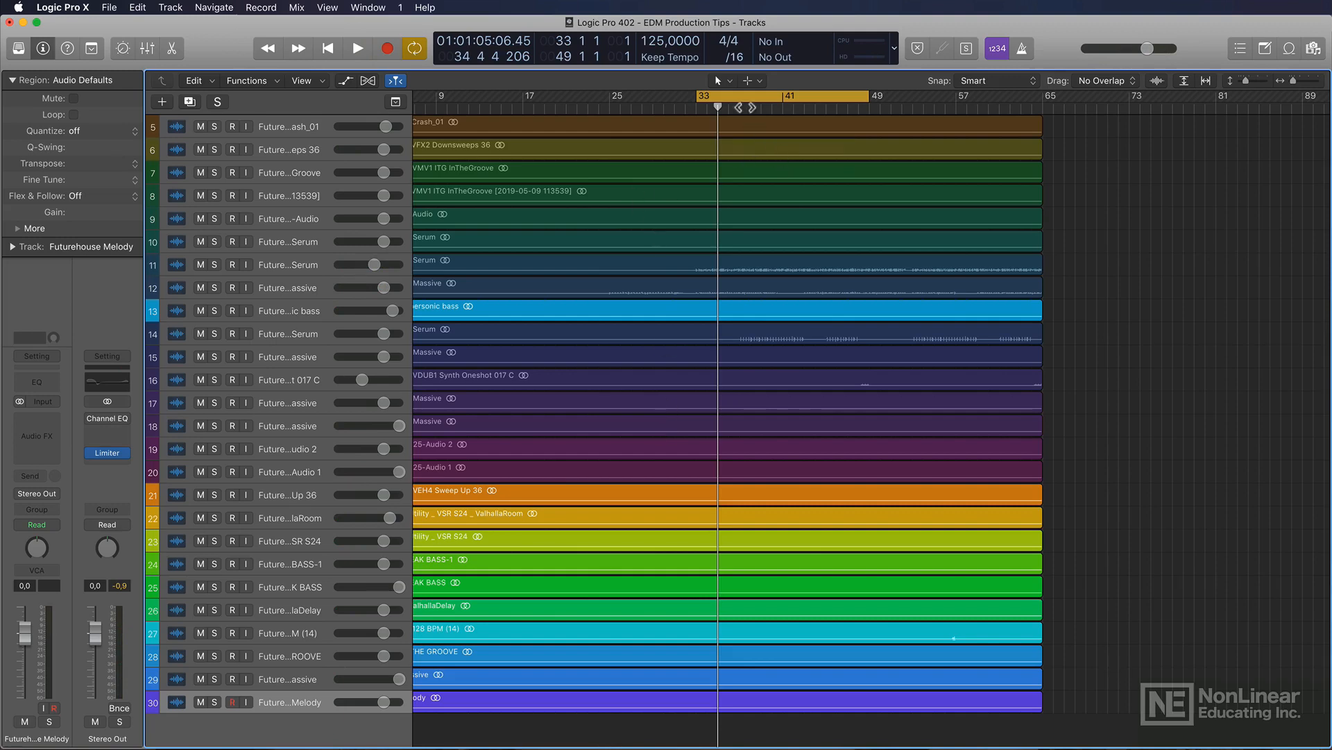
# - Move the cycle range to bars 42 to 58, playing the section briefly to check the starting point
pyautogui.moveTo(738, 98); pyautogui.dragTo(824, 96)
pyautogui.press('space')
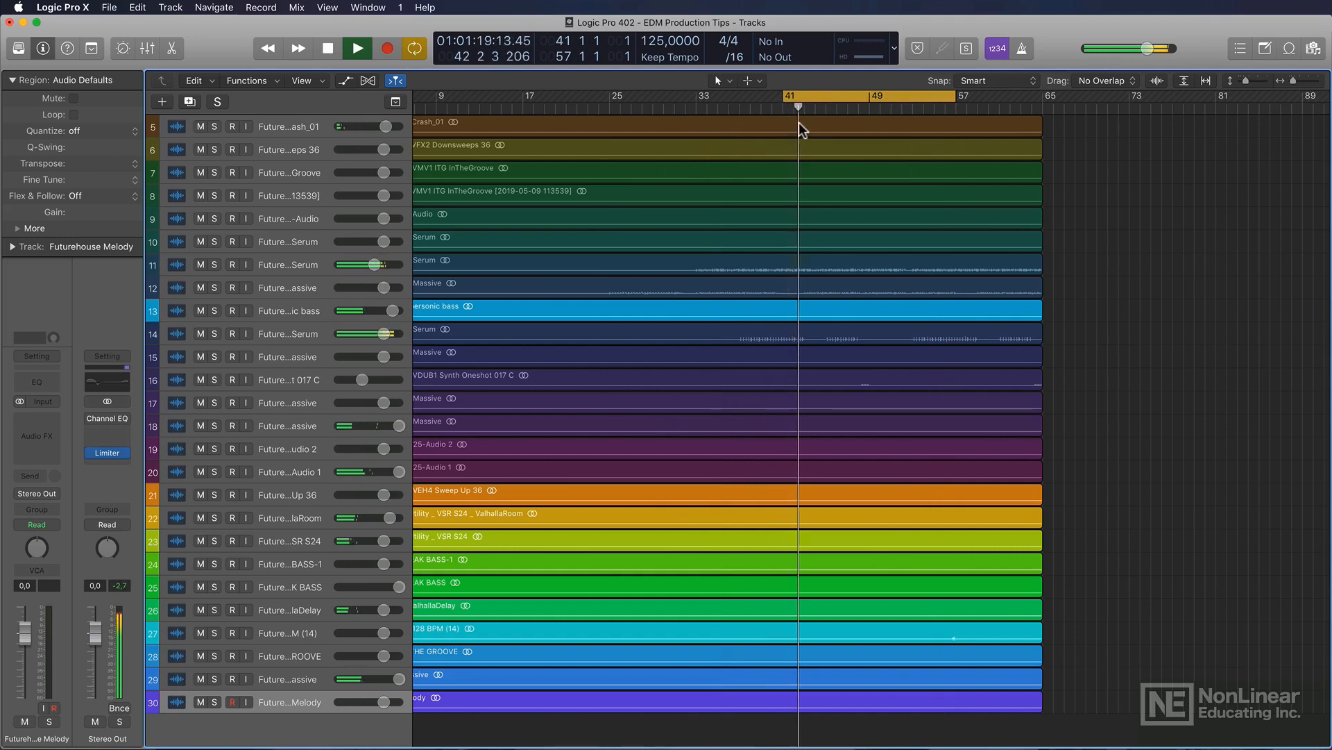
pyautogui.press('space')
pyautogui.moveTo(794, 95); pyautogui.dragTo(805, 97)
# - Audition the music from bar 42 repeatedly and shorten the cycle range to bar 42 only
pyautogui.press('space')
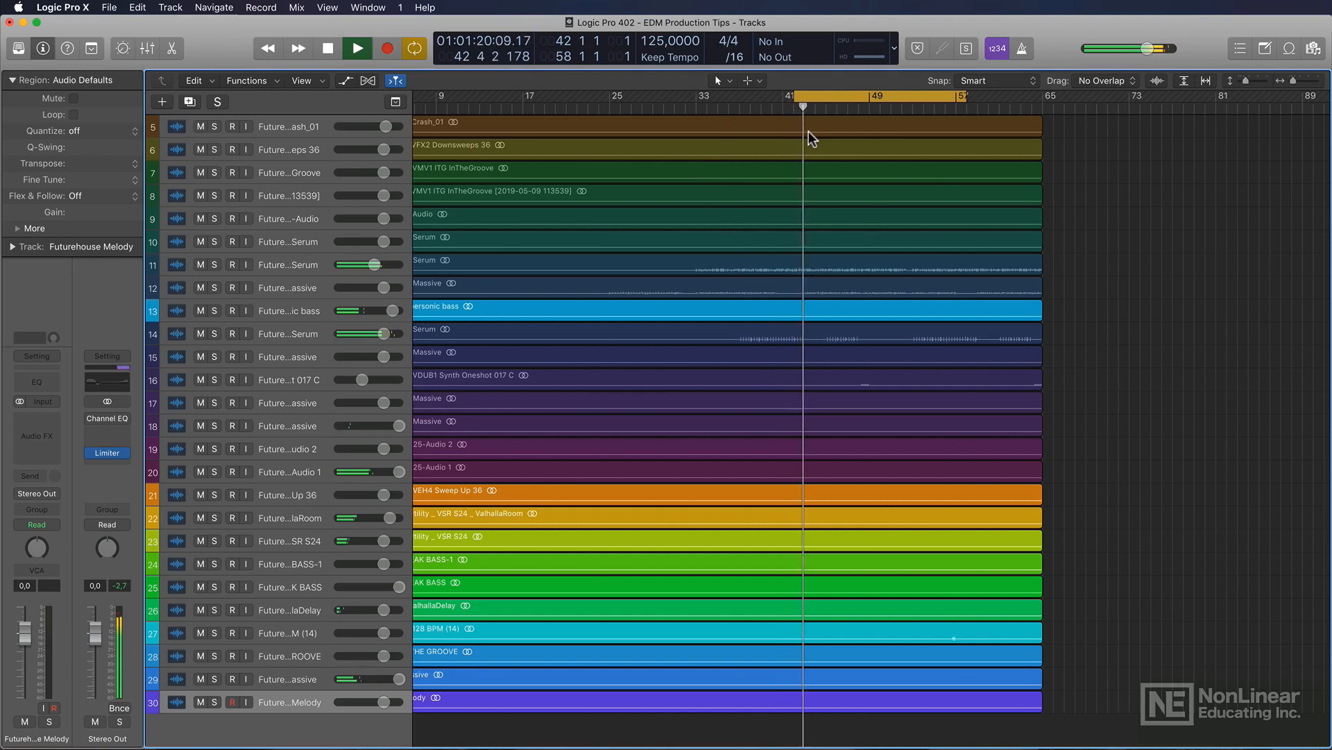
pyautogui.press('space')
pyautogui.press('space')
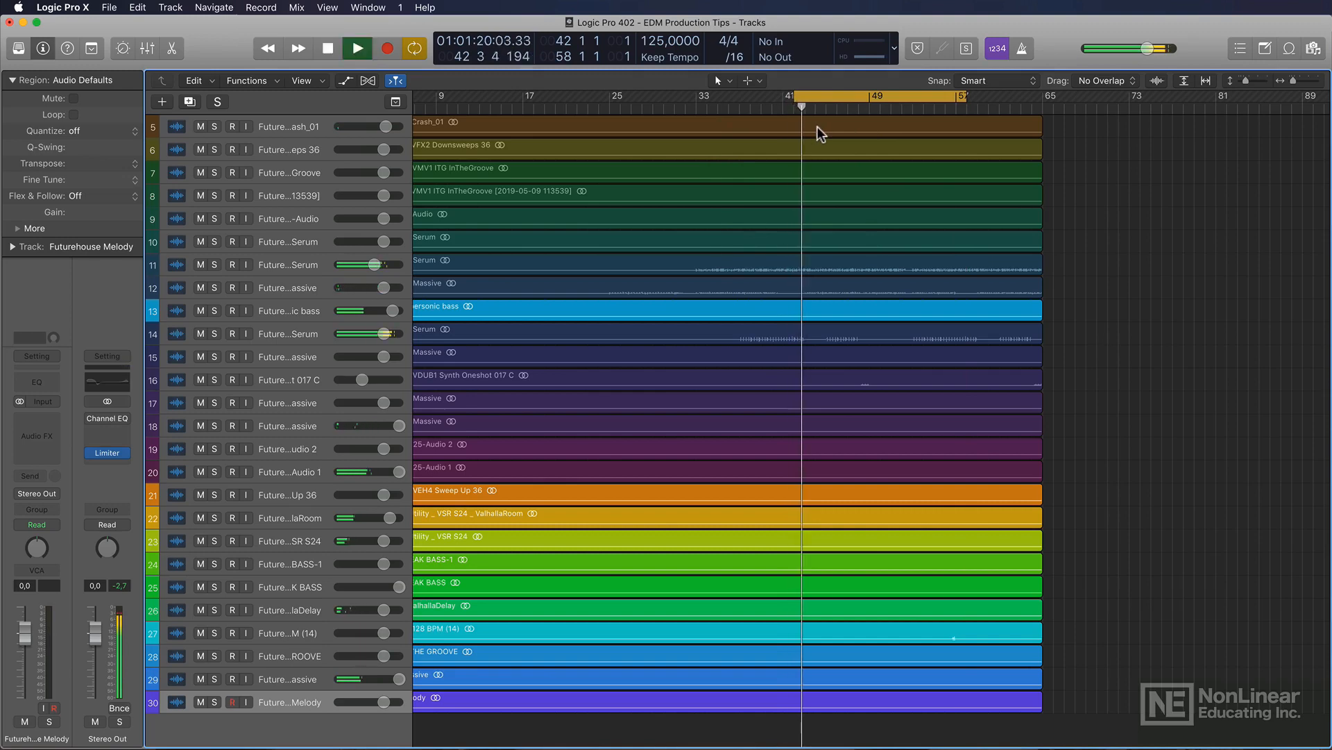
pyautogui.press('space')
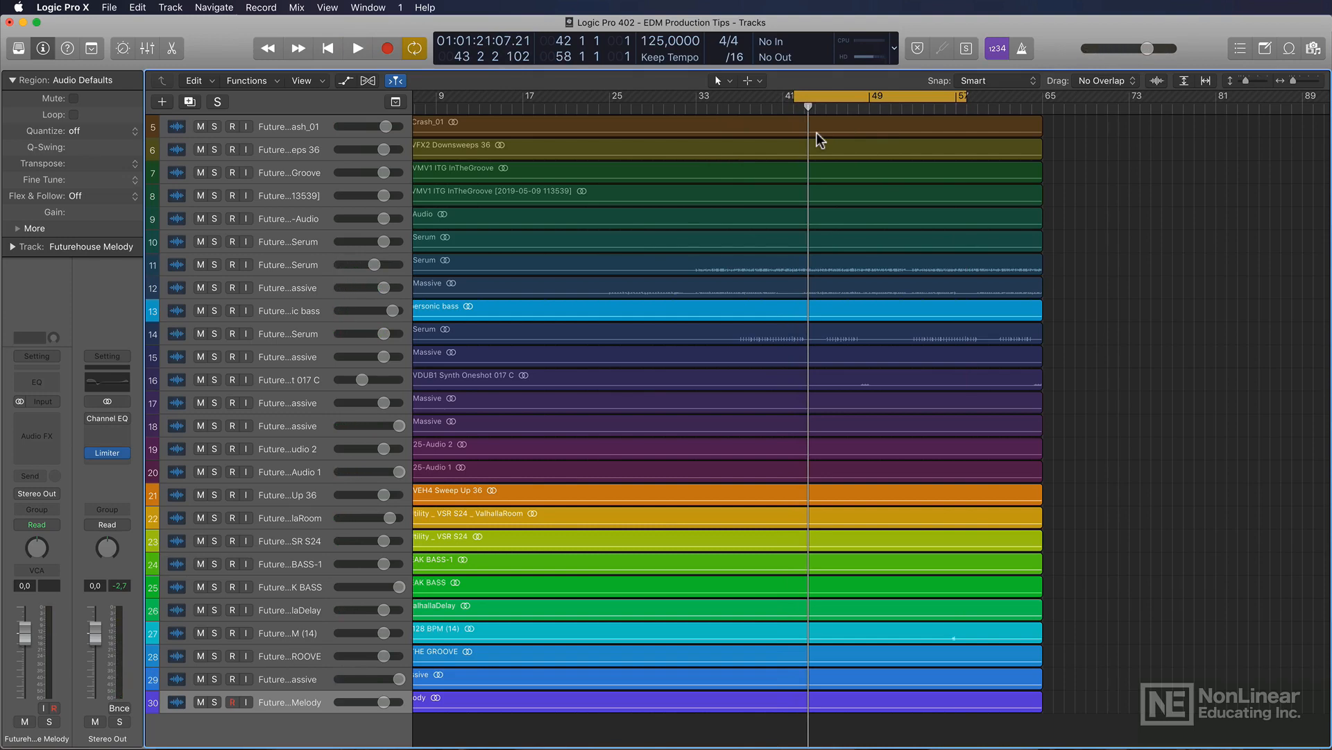
pyautogui.press('space')
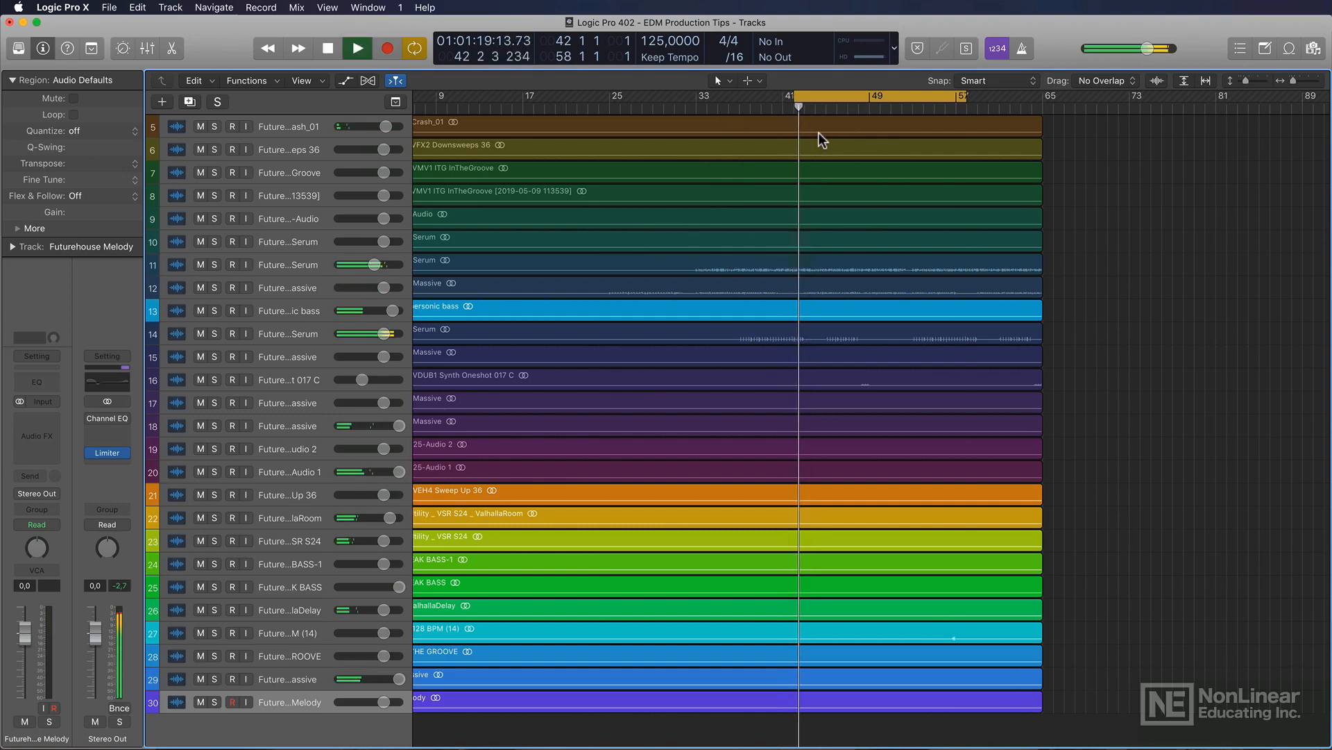
pyautogui.press('space')
pyautogui.press('space')
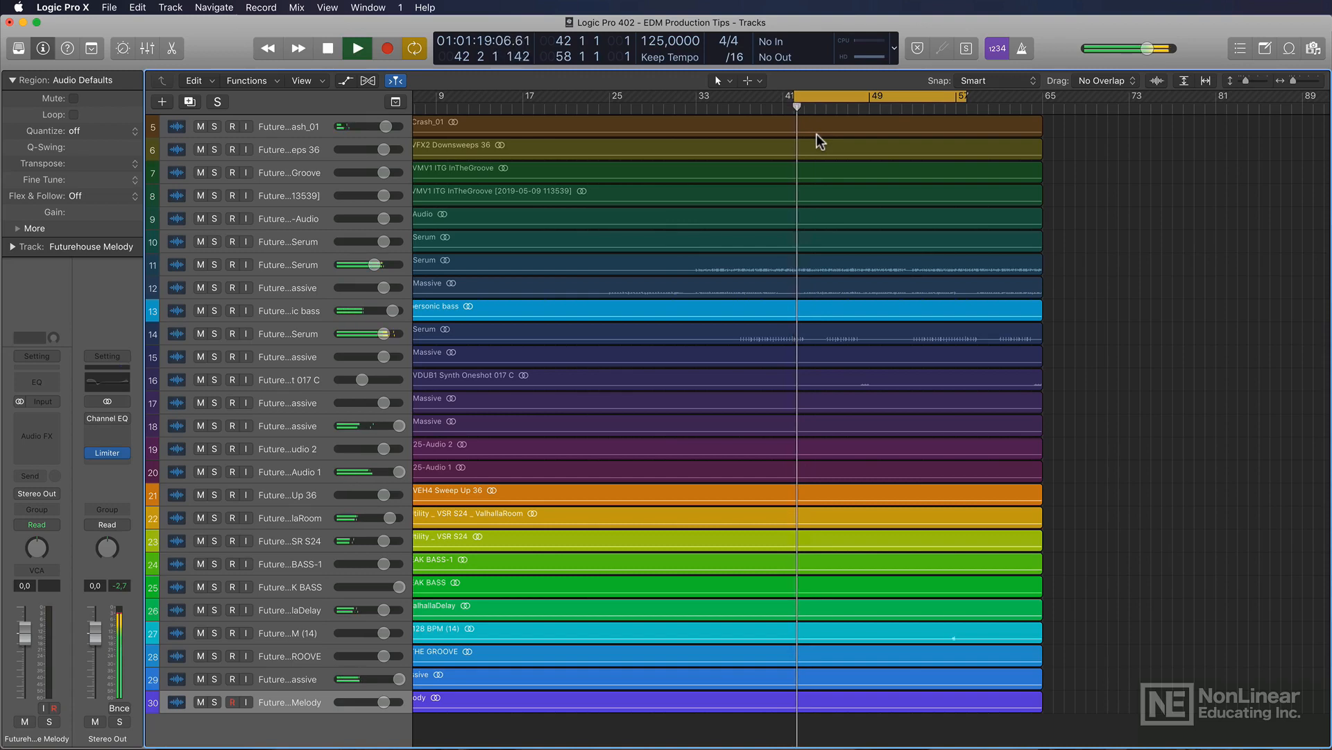
pyautogui.press('space')
pyautogui.moveTo(963, 95); pyautogui.dragTo(805, 118)
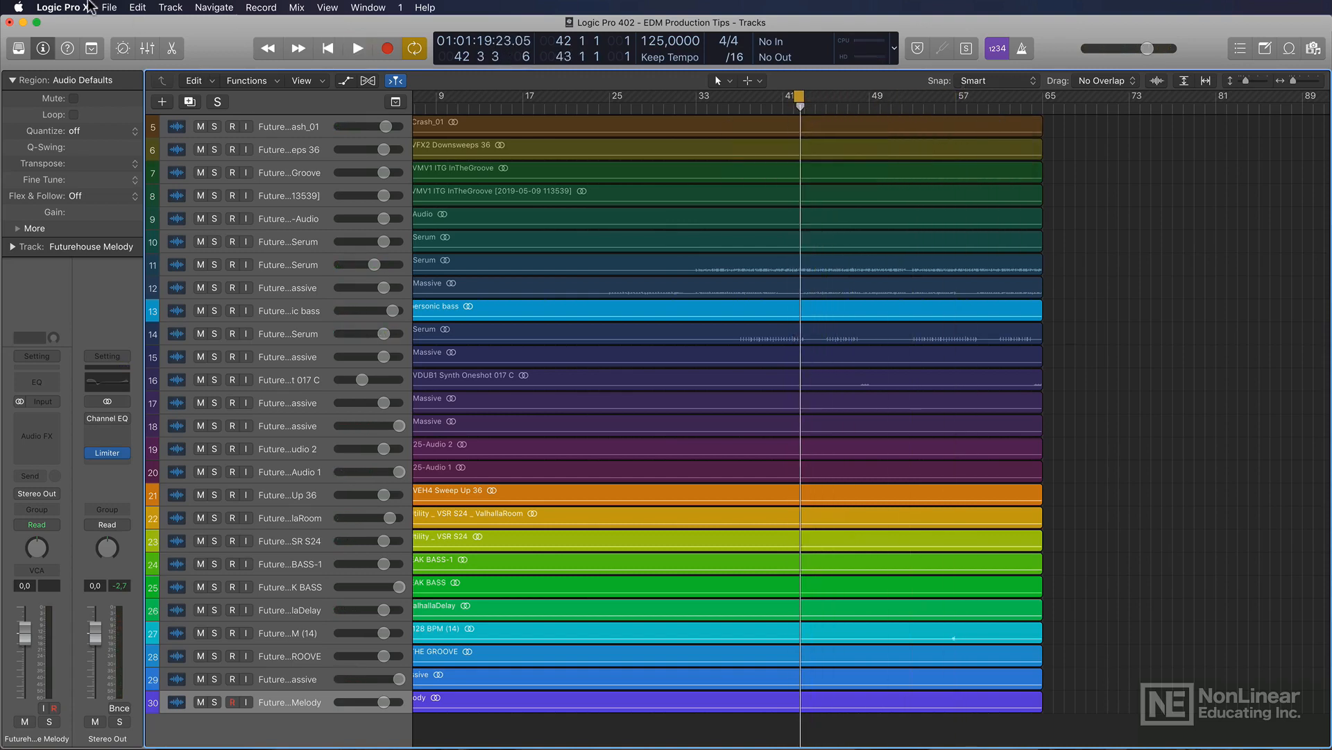
# - Bounce bar 42 offline as a 24-bit, 44100 Wave PCM file that is added to the project
pyautogui.click(109, 7)
pyautogui.moveTo(132, 309)
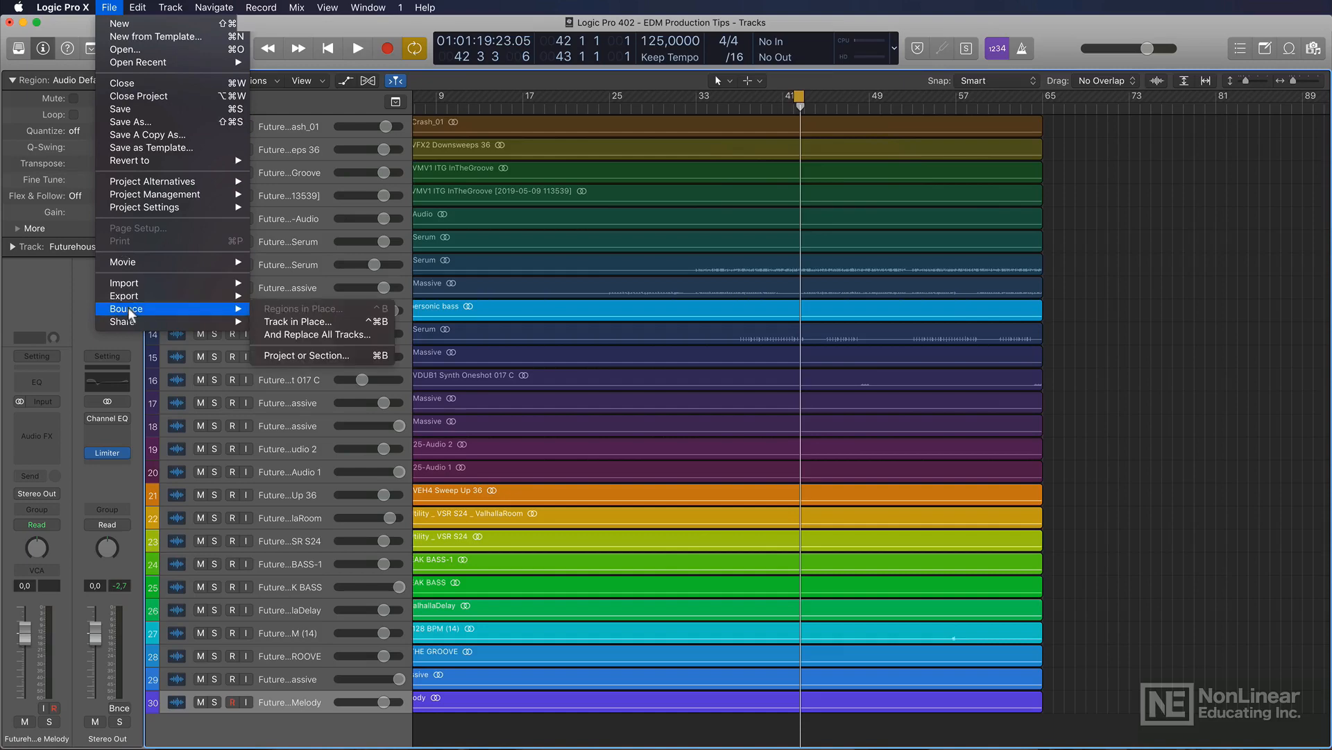
pyautogui.click(299, 355)
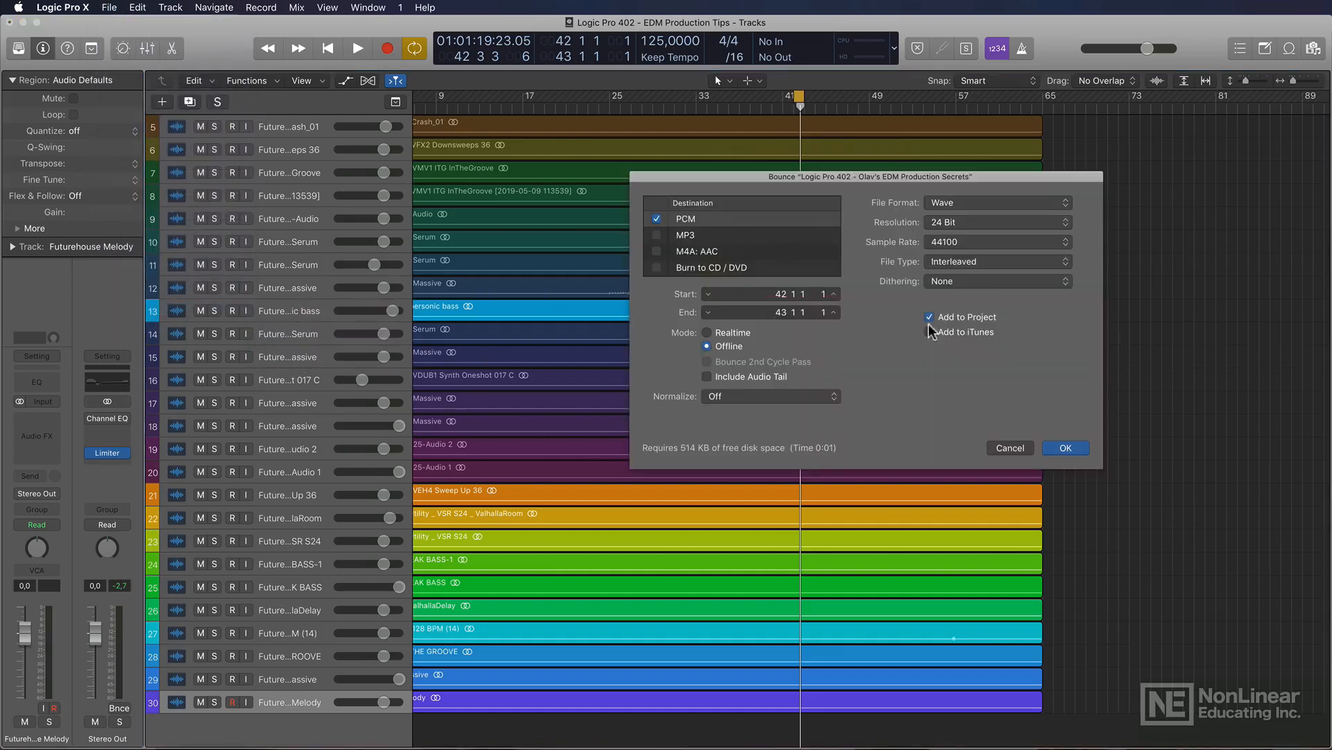
pyautogui.click(1057, 445)
pyautogui.click(1073, 610)
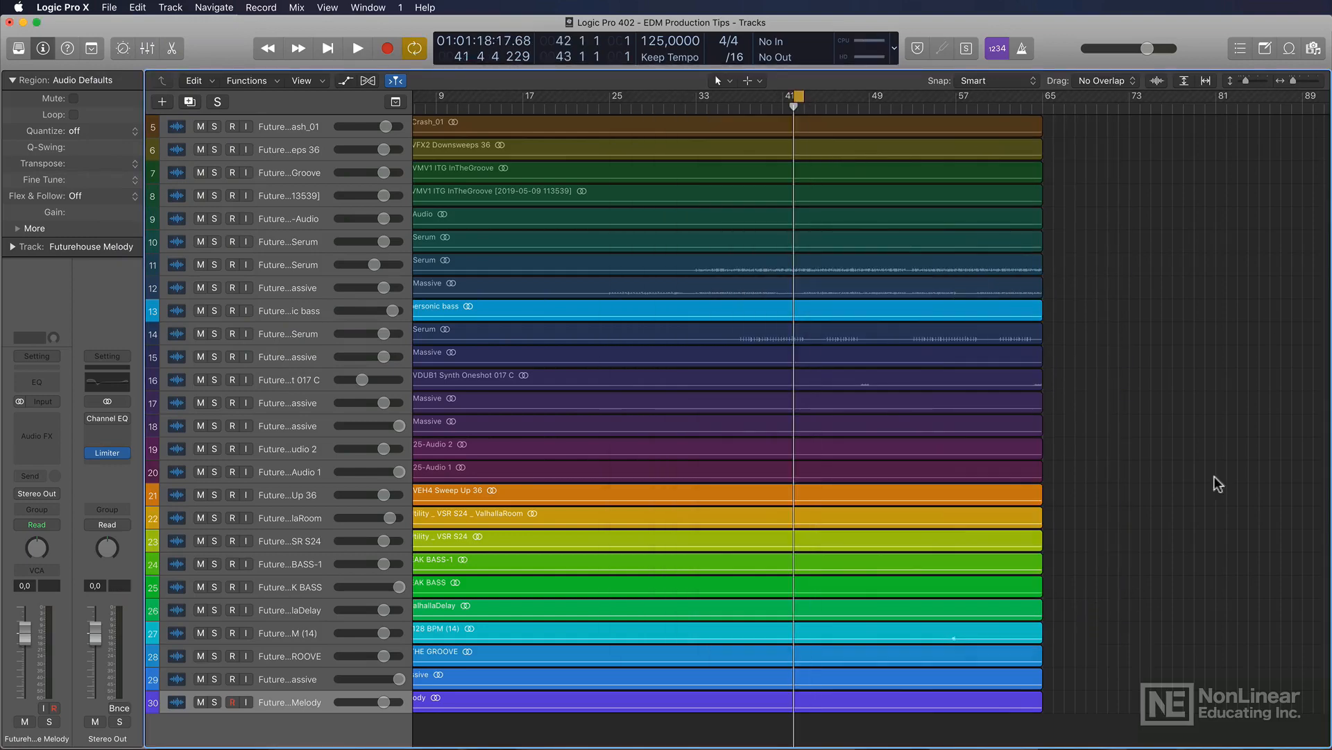
# - Place the newest Kick render.wav from the project's audio files on a new track at bar 89
pyautogui.click(1313, 50)
pyautogui.scroll(-15, 1039, 466)
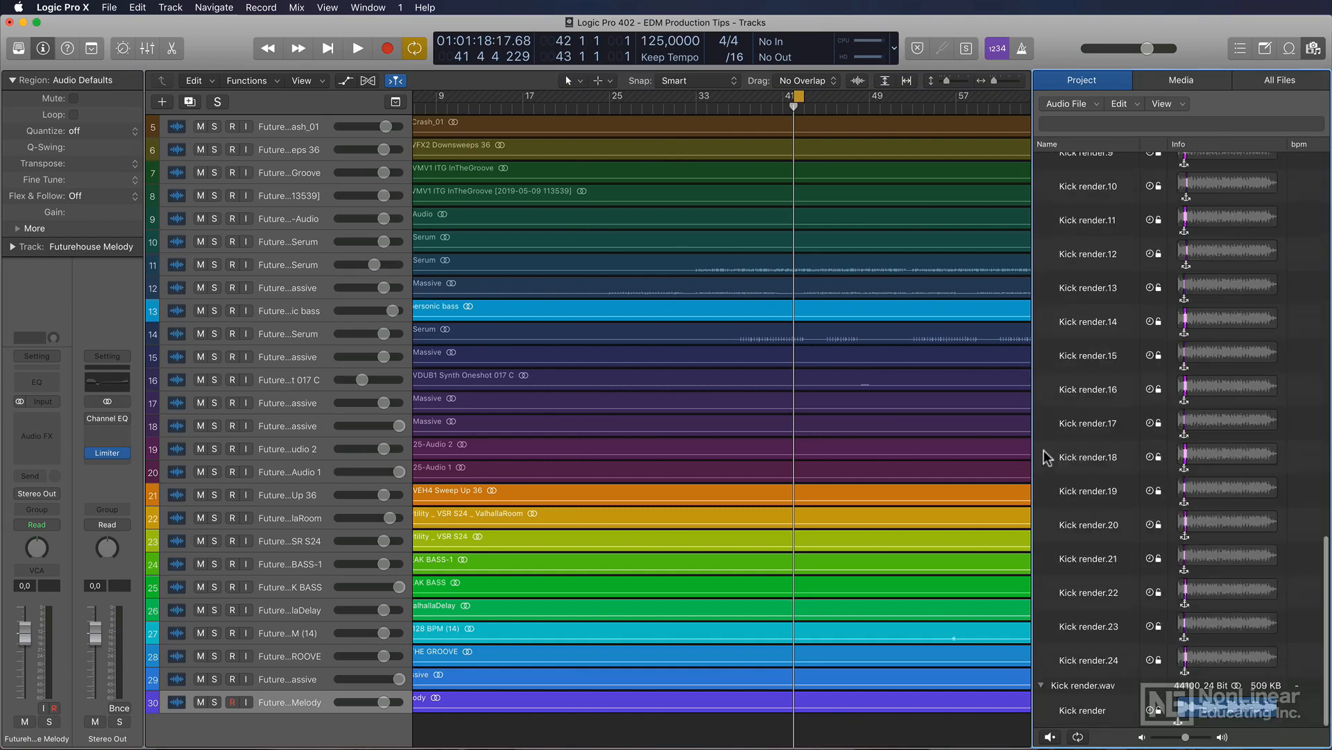
pyautogui.click(1042, 685)
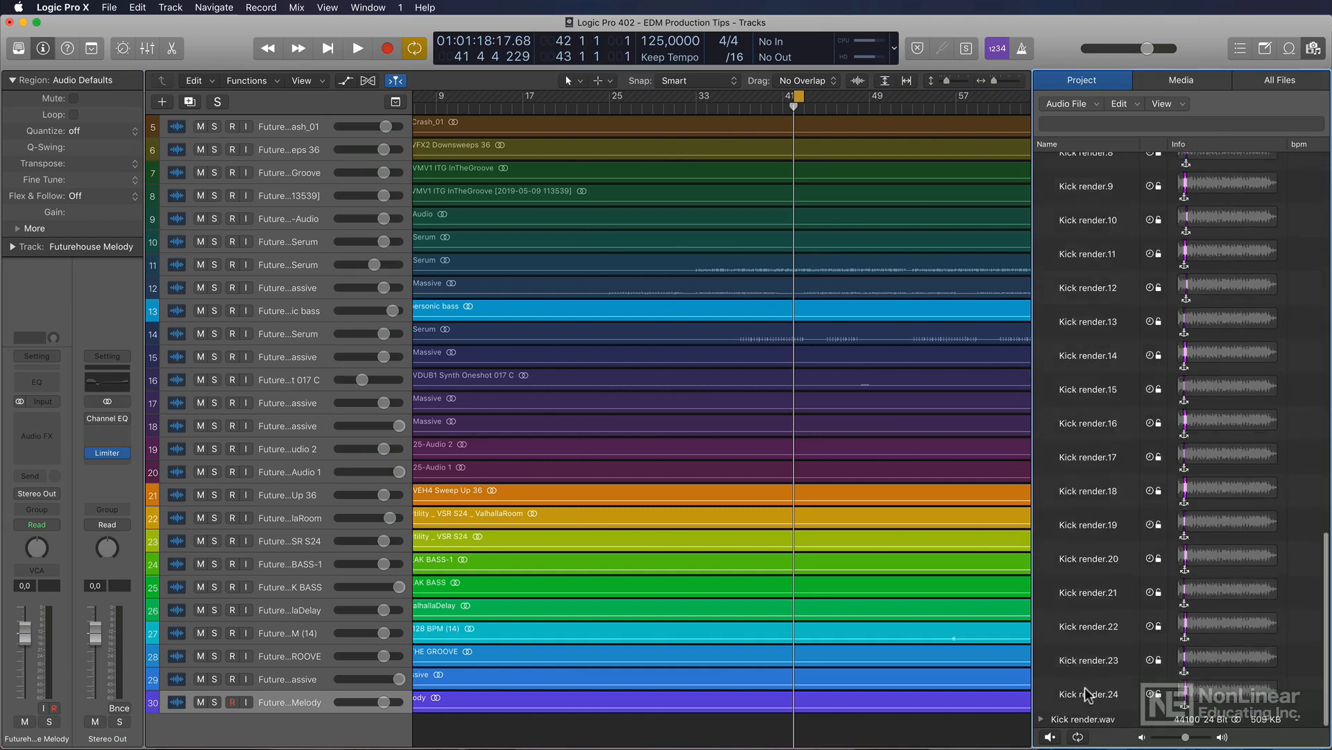
pyautogui.scroll(10, 1072, 326)
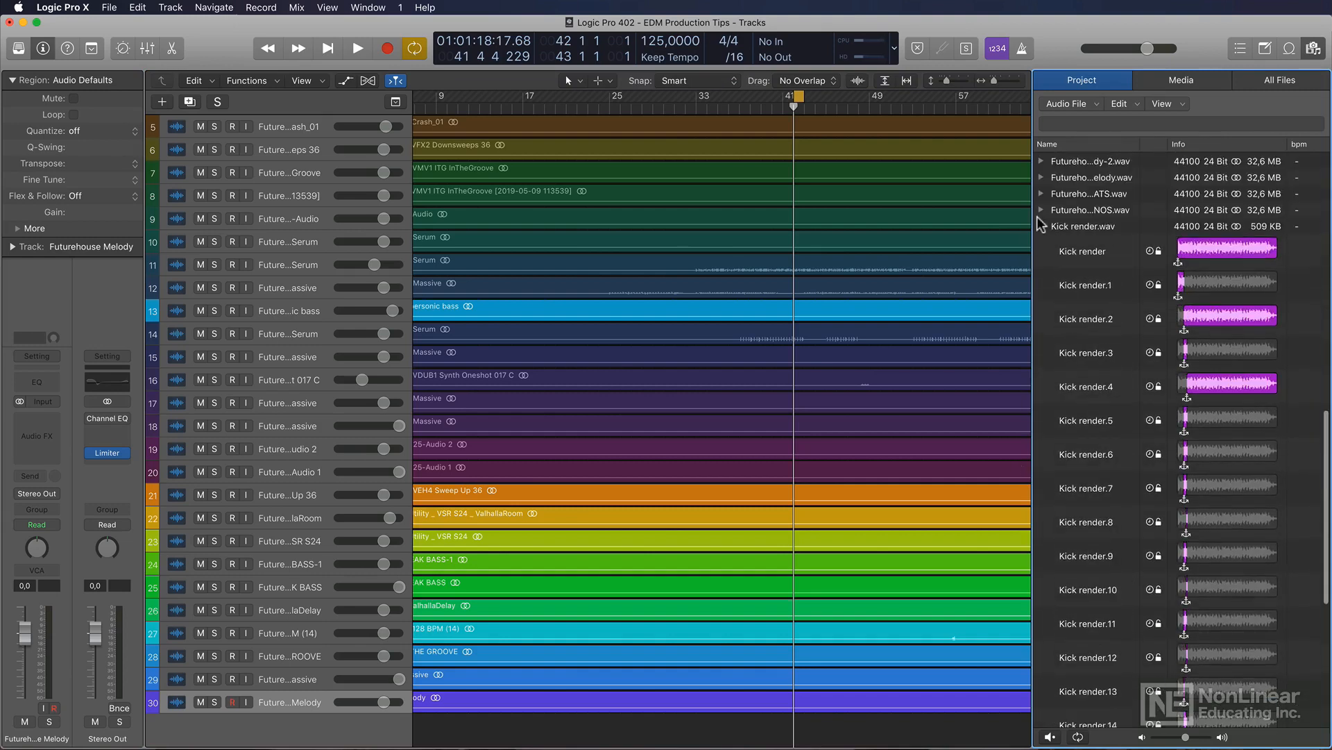
pyautogui.click(1041, 227)
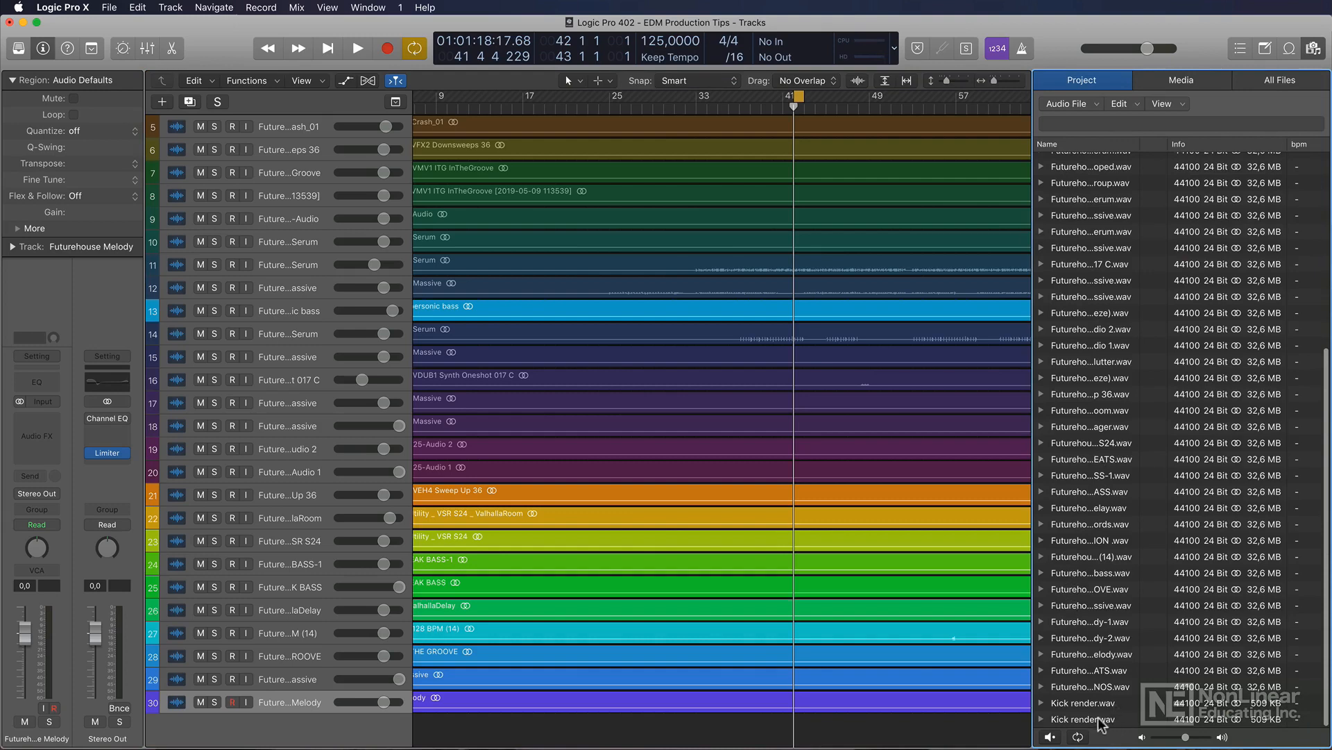
pyautogui.click(1094, 722)
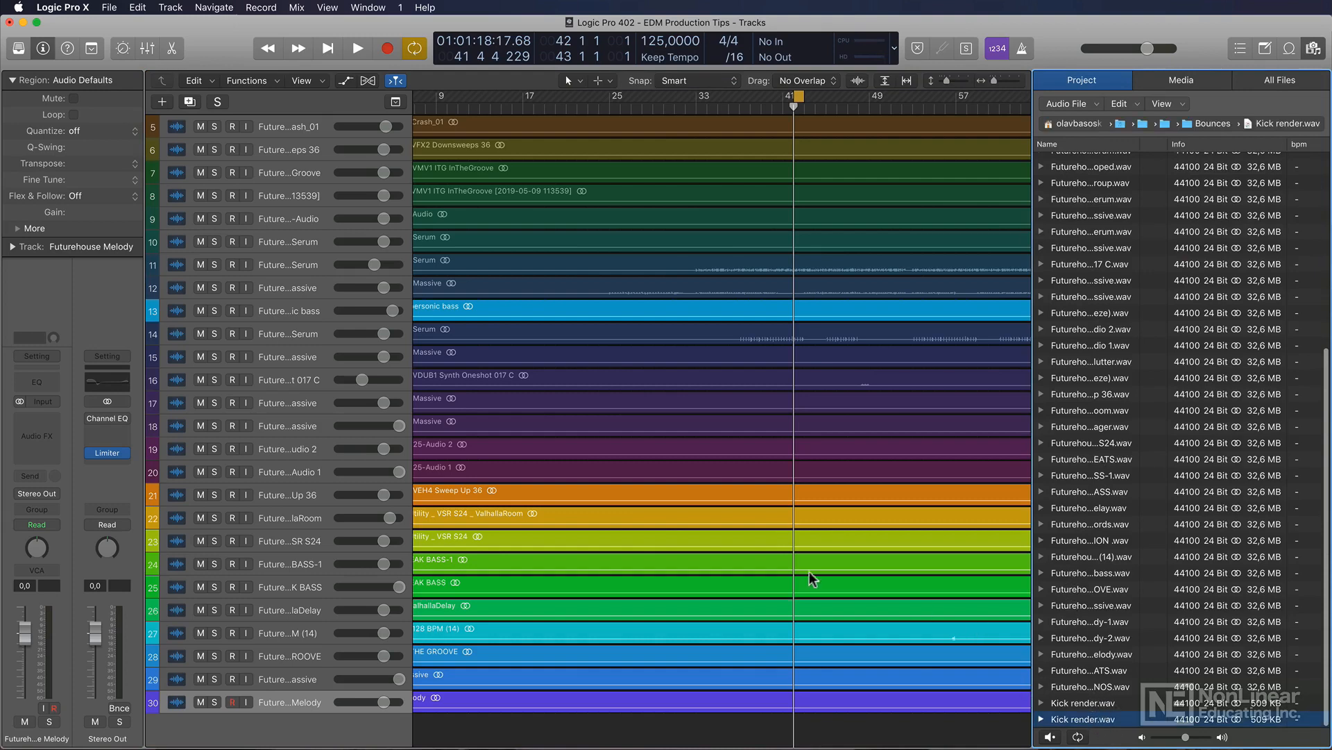
pyautogui.hscroll(10, 809, 580)
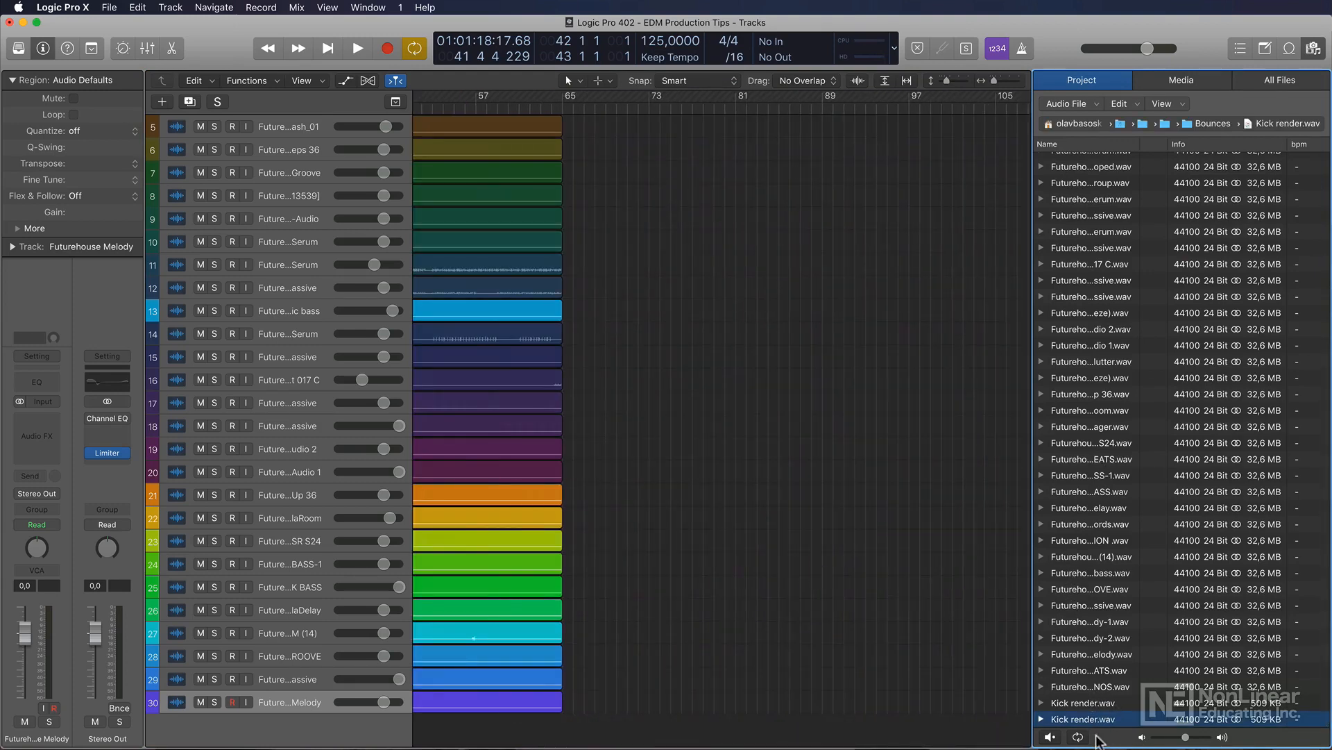
pyautogui.moveTo(1085, 722); pyautogui.dragTo(827, 719)
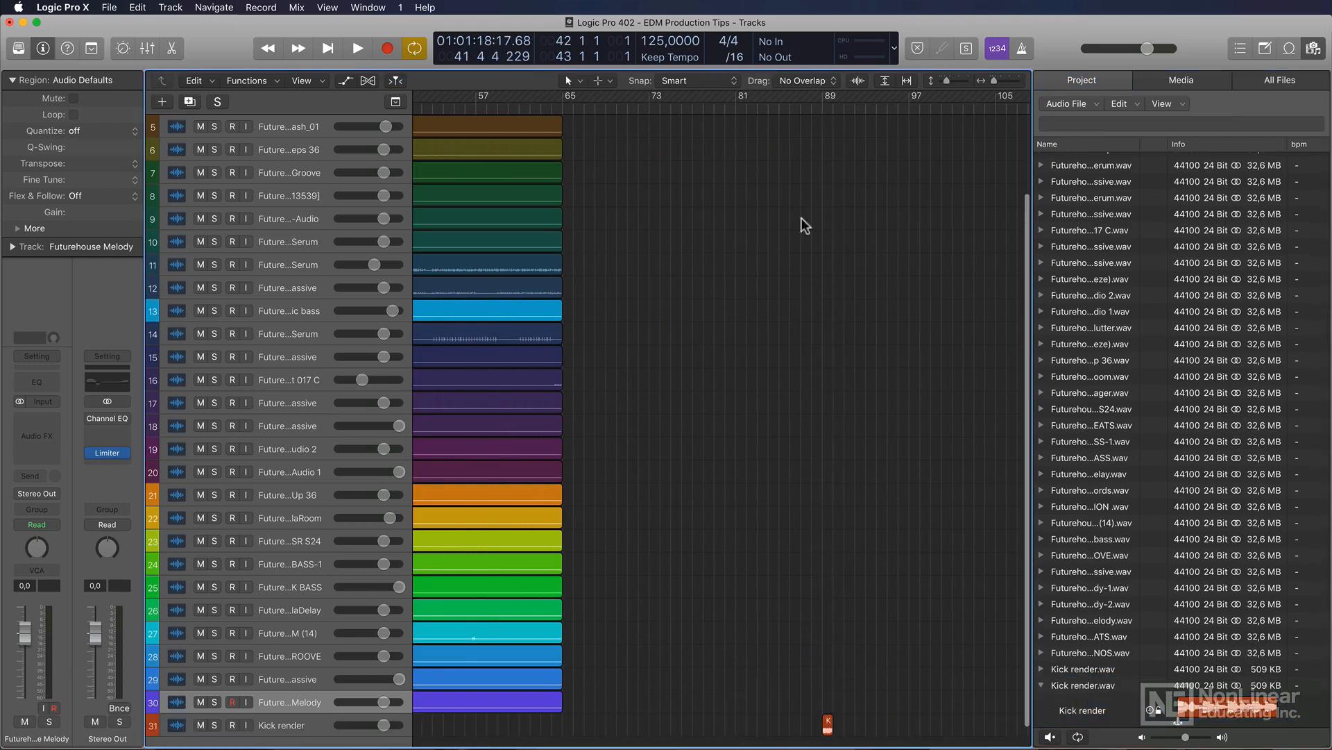
# - Cycle bar 89 and play the Kick render region with the Stereo Out Limiter bypassed
pyautogui.click(828, 100)
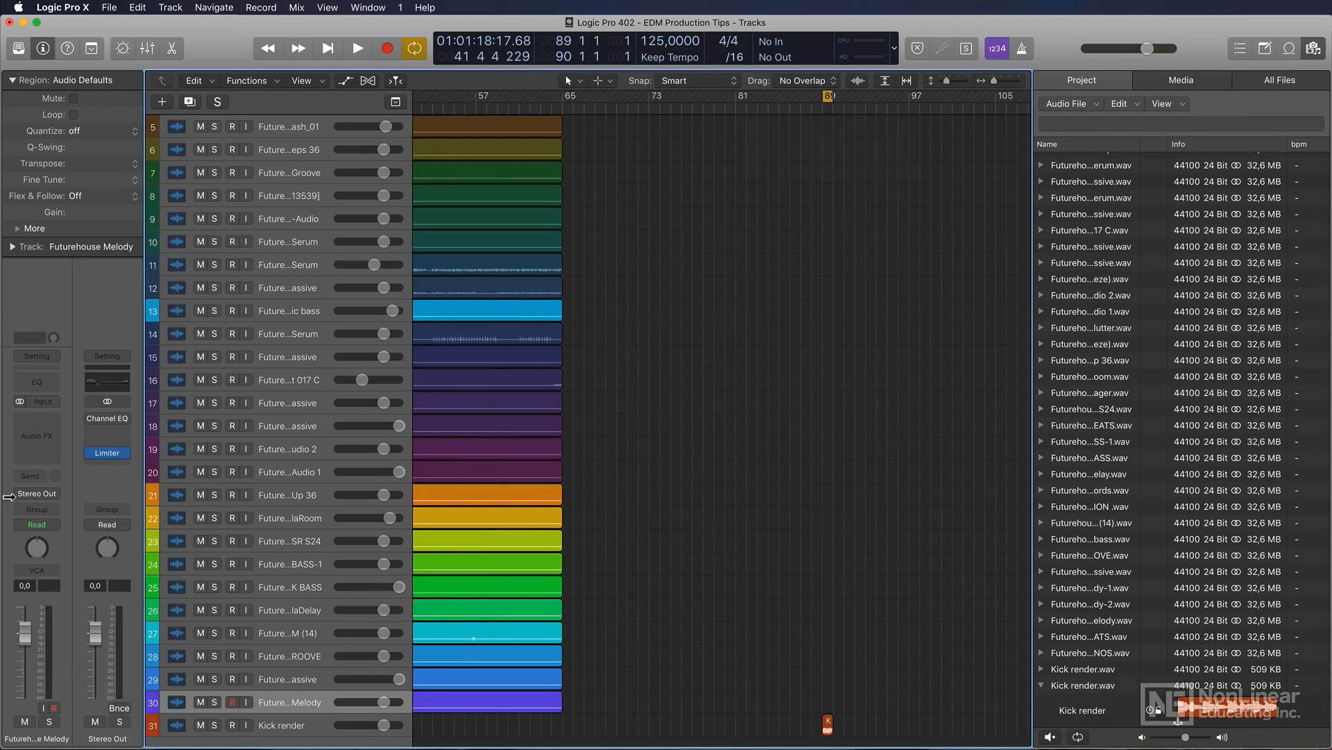
pyautogui.press('space')
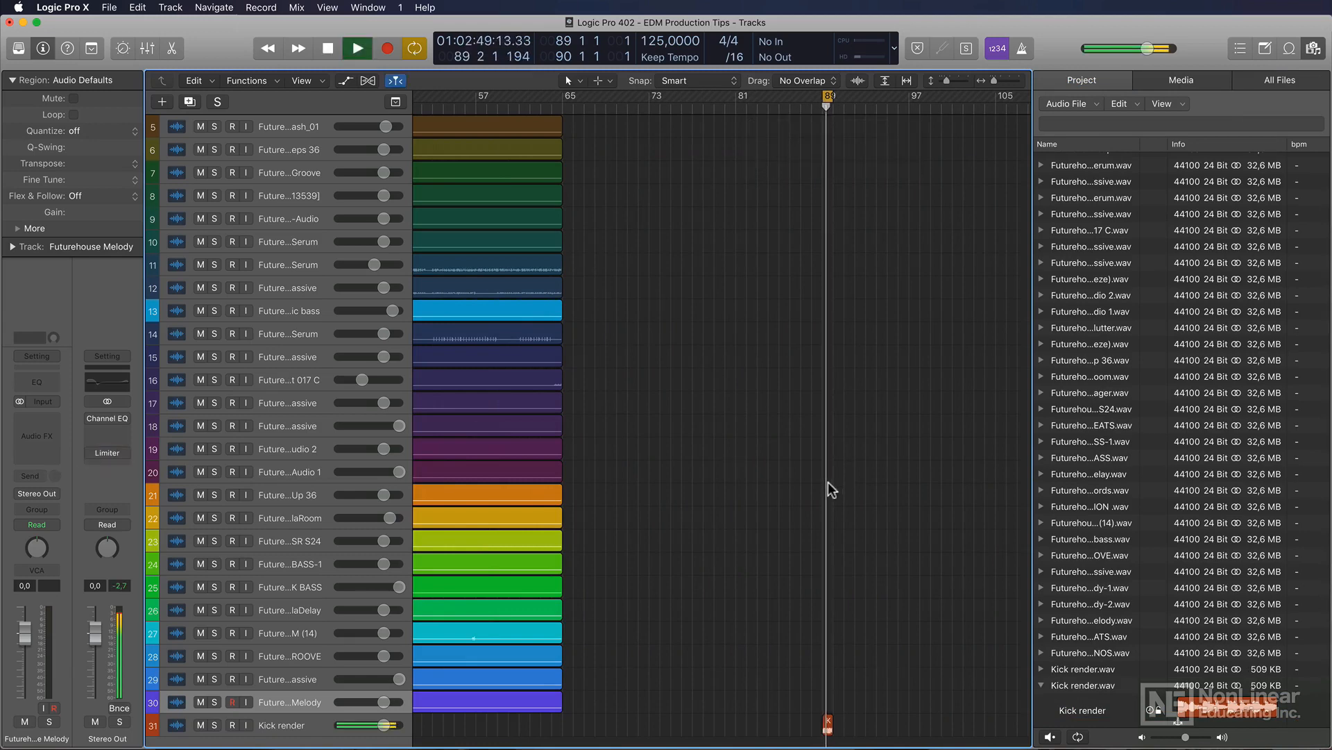
pyautogui.press('space')
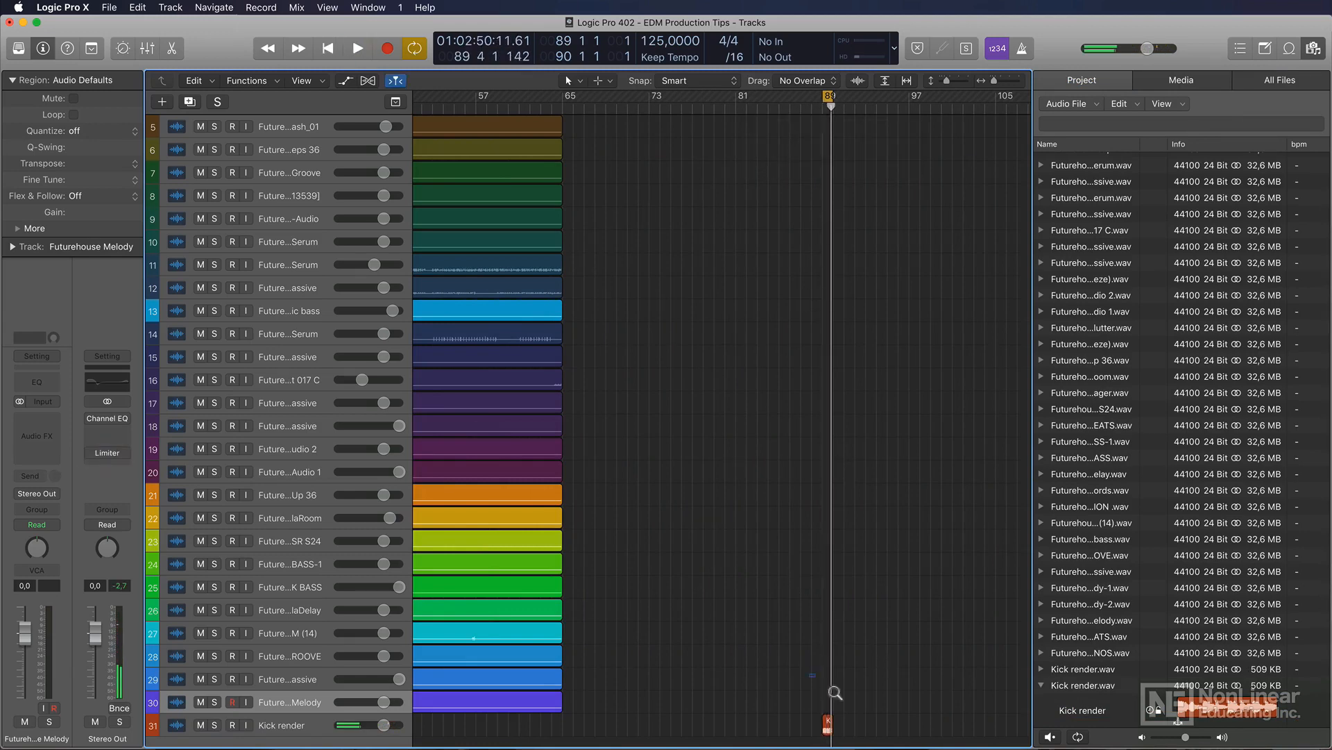
# - Delete the first two beats of the Kick render region and move the remaining half to the start of bar 89
pyautogui.moveTo(811, 674); pyautogui.dragTo(877, 740)
pyautogui.press('f')
pyautogui.press('space')
pyautogui.press('space')
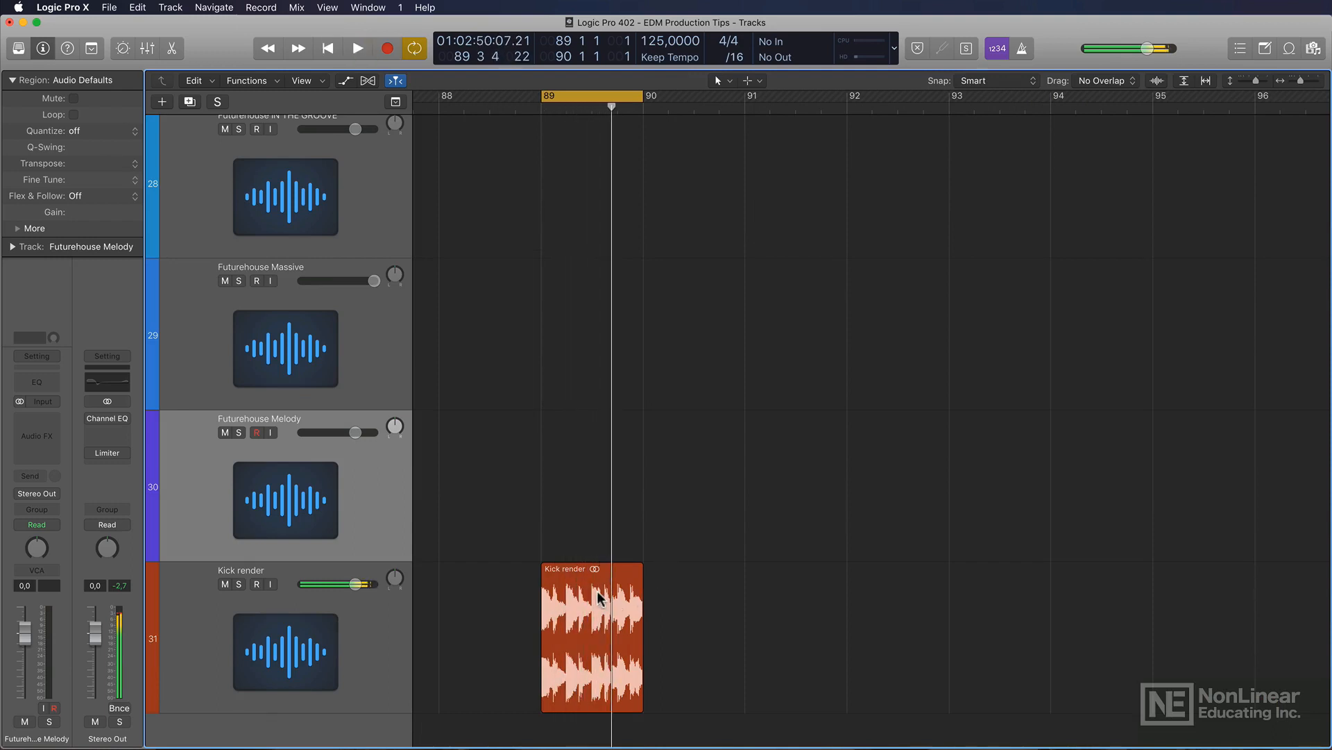
pyautogui.moveTo(592, 597); pyautogui.dragTo(517, 608)
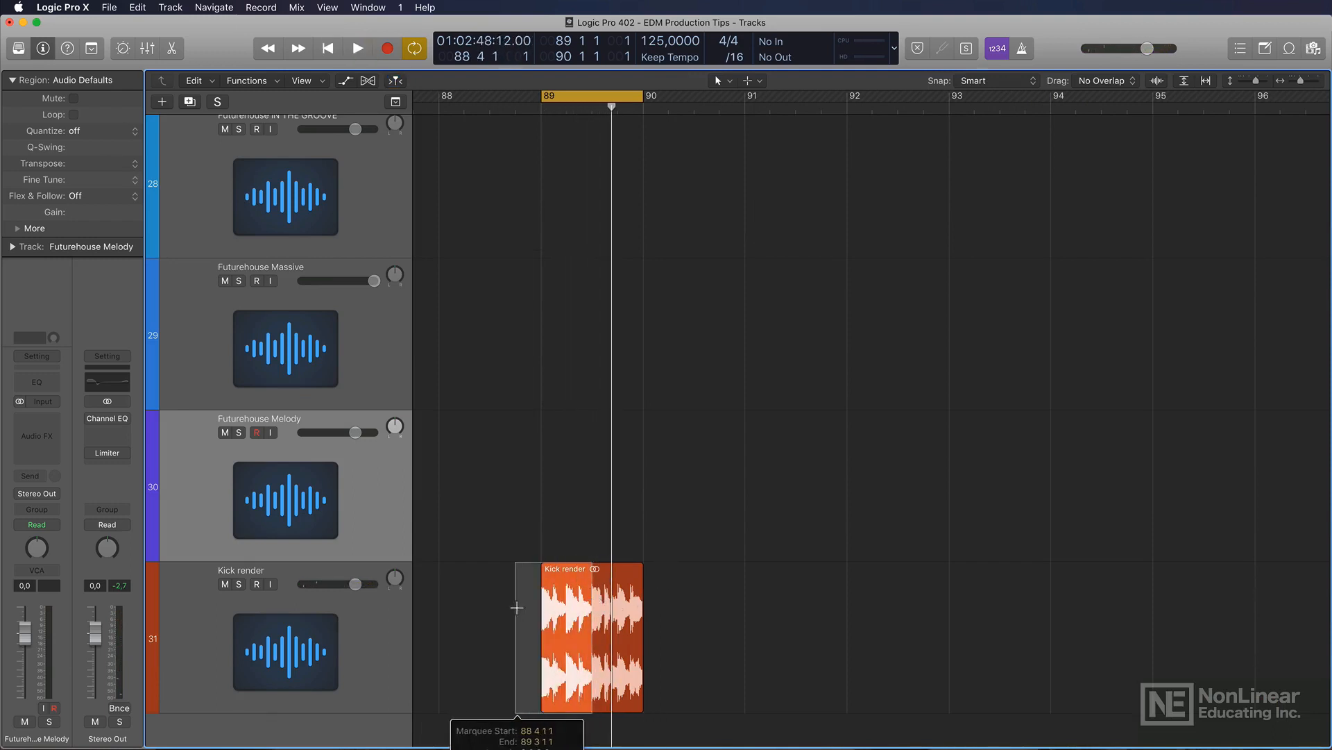
pyautogui.press('Delete')
pyautogui.moveTo(607, 572); pyautogui.dragTo(561, 583)
# - Audition the shortened kick region repeatedly from the start of bar 89
pyautogui.hotkey('shift', 'space')
pyautogui.press('space')
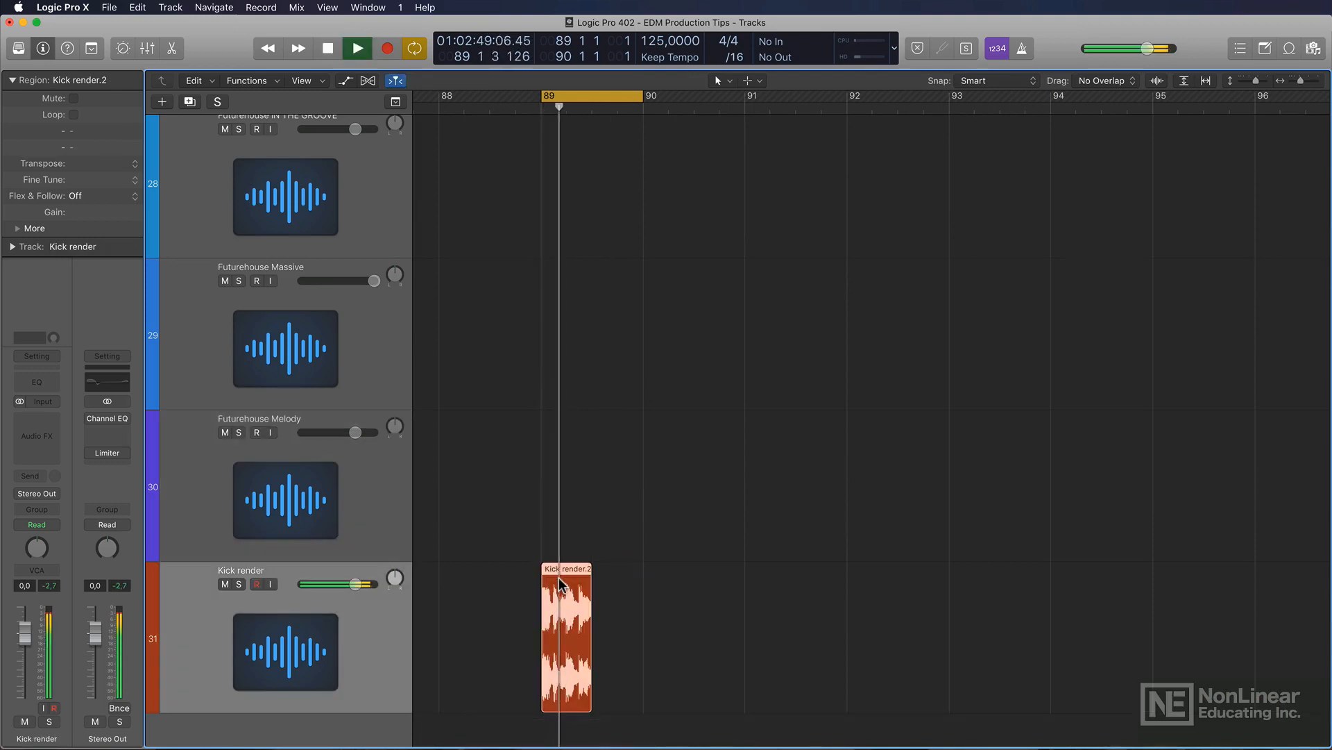
pyautogui.press('space')
pyautogui.press('space')
pyautogui.press('space')
pyautogui.press('space')
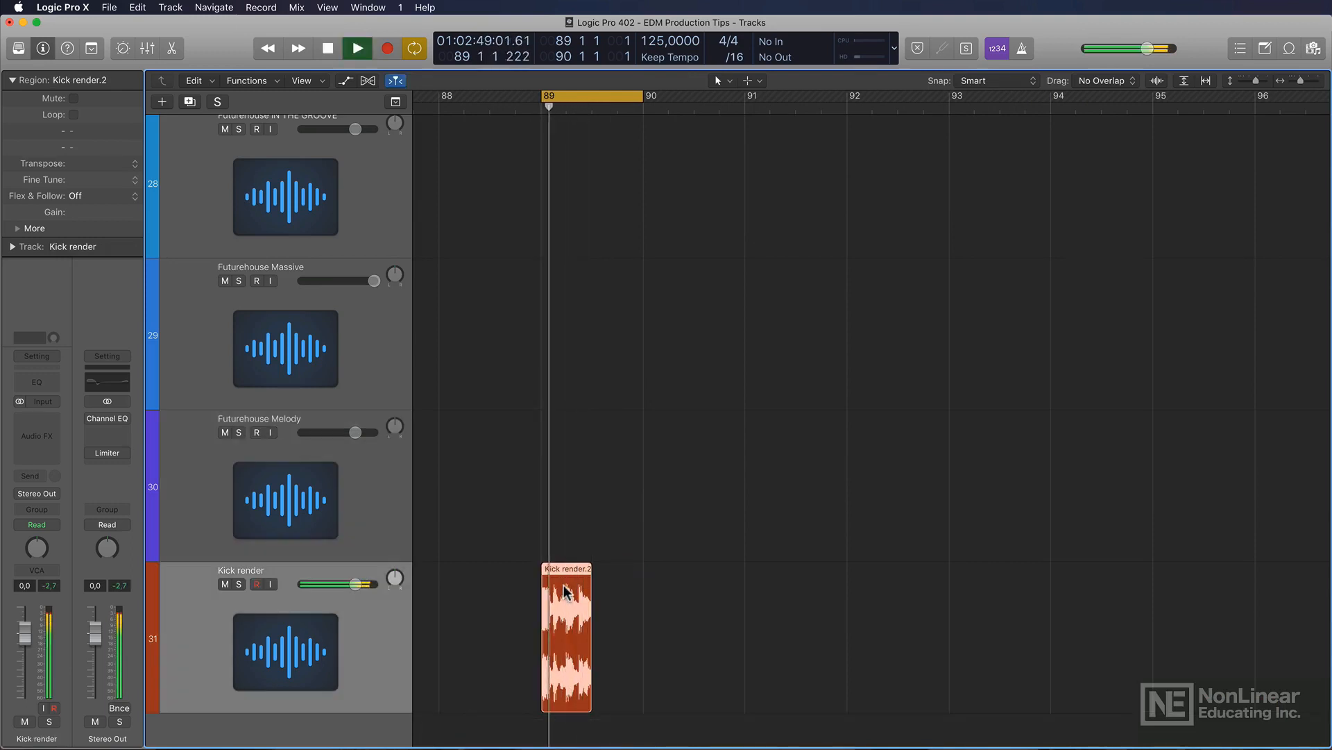
pyautogui.press('space')
pyautogui.press('space')
pyautogui.press('space')
# - Cut the kick region at 89 1 3 1, delete everything after it, and play the remaining piece
pyautogui.moveTo(519, 585); pyautogui.dragTo(701, 629)
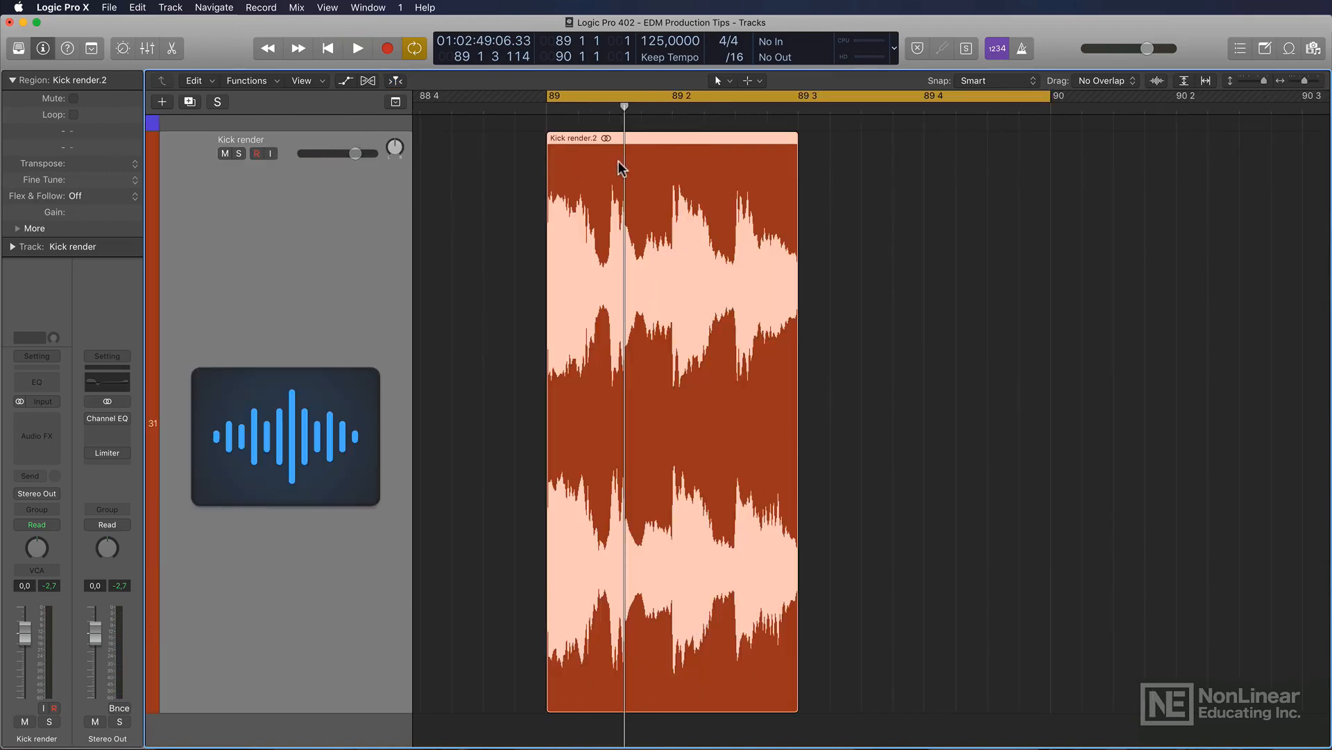
pyautogui.press('space')
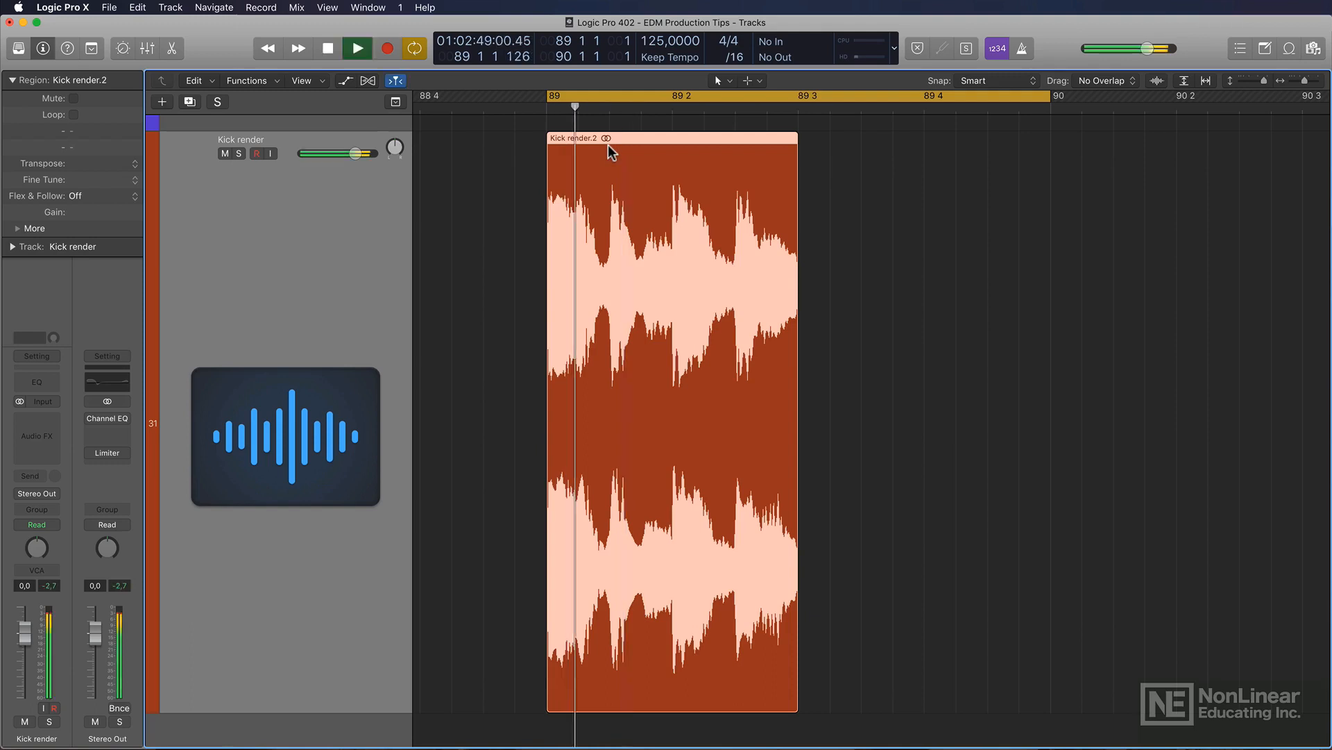
pyautogui.press('space')
pyautogui.press('space')
pyautogui.press('space')
pyautogui.click(609, 142)
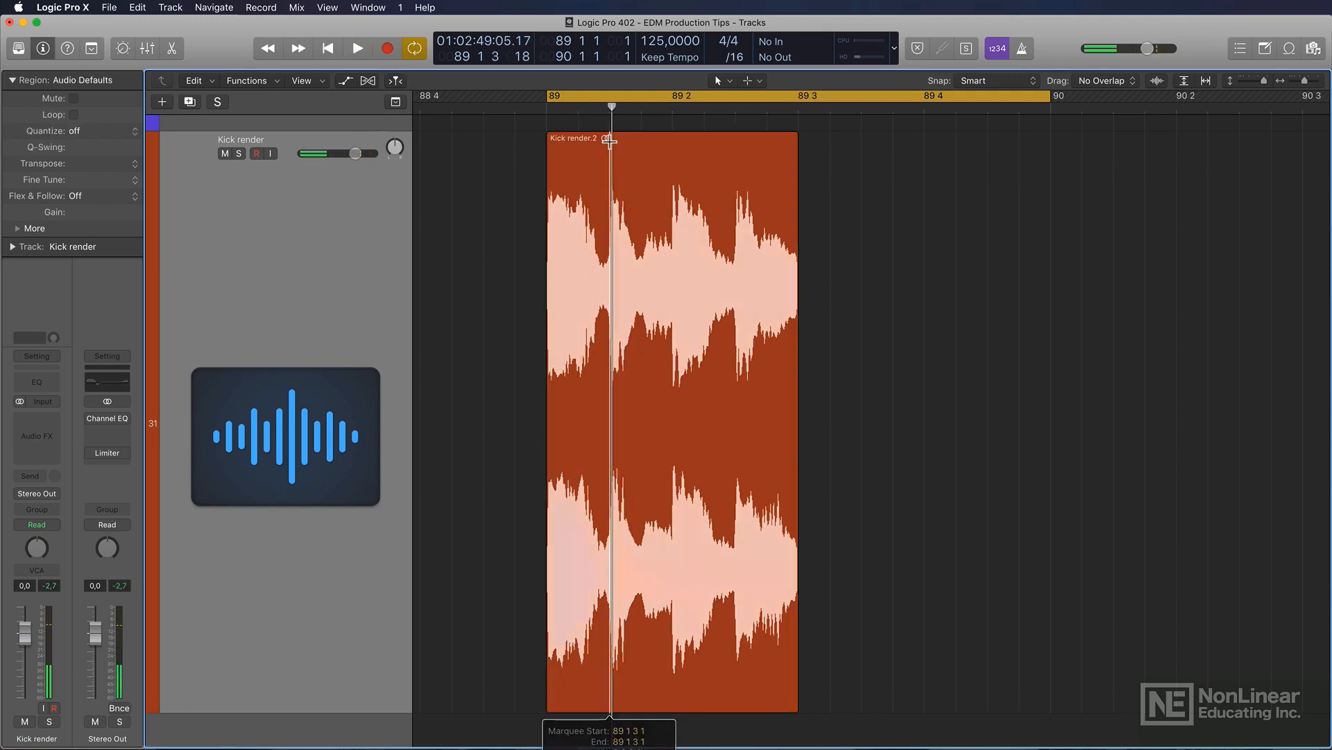
pyautogui.press('Delete')
pyautogui.click(600, 141)
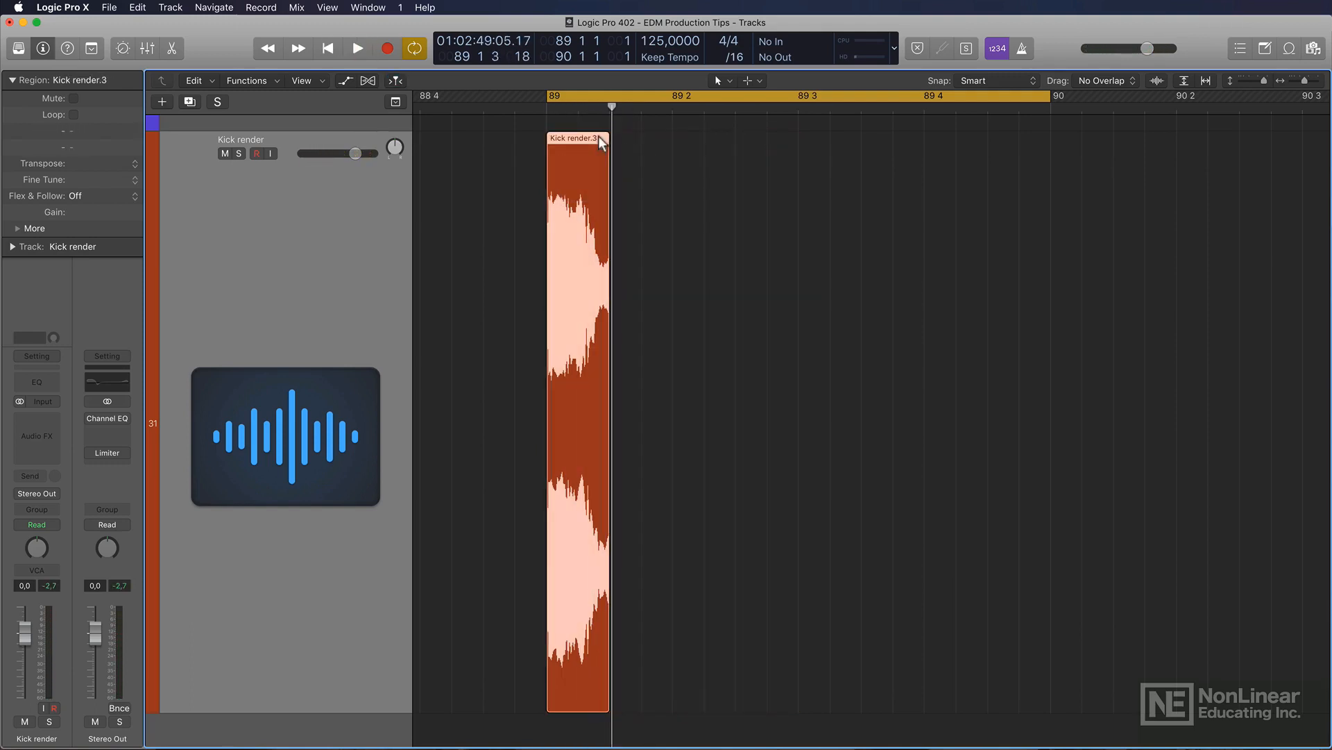
pyautogui.press('space')
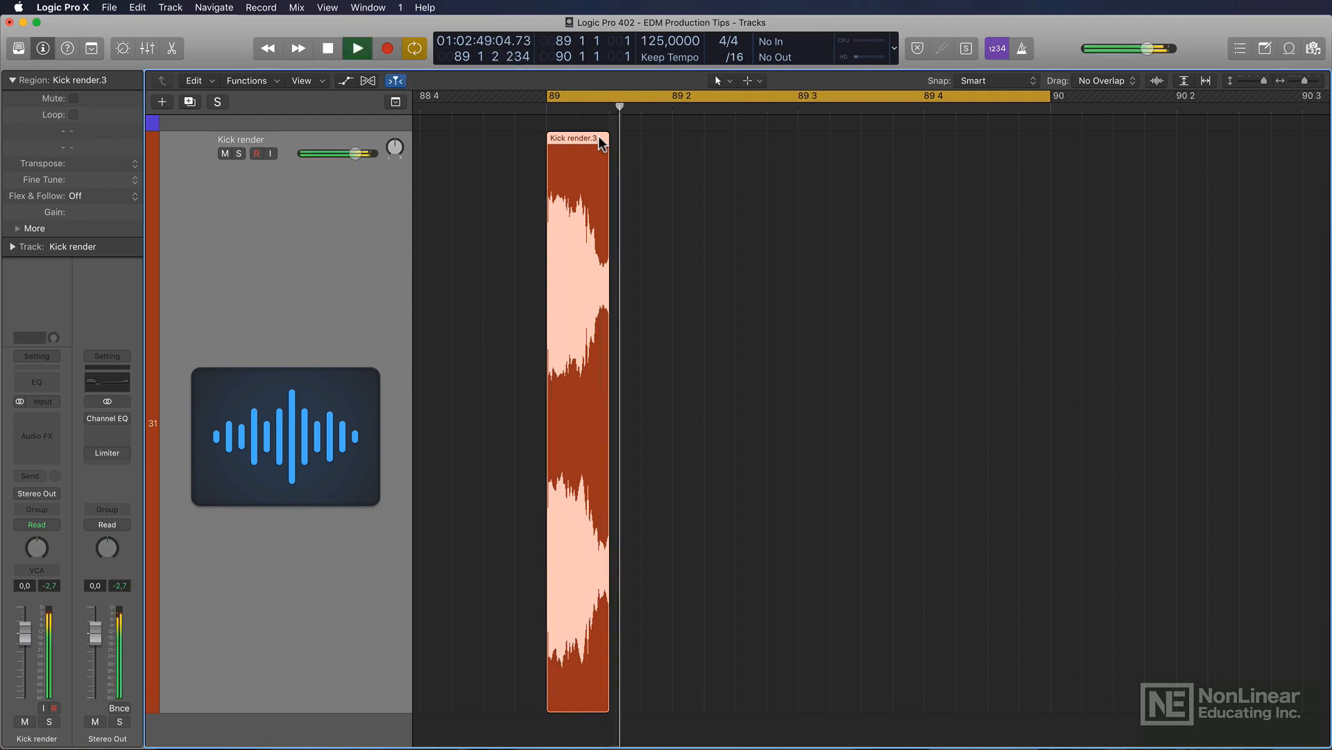
pyautogui.press('space')
# - Lengthen the end of the trimmed kick region to nearly three quarters of a beat and audition it repeatedly
pyautogui.moveTo(609, 139); pyautogui.dragTo(630, 140)
pyautogui.press('super+z')
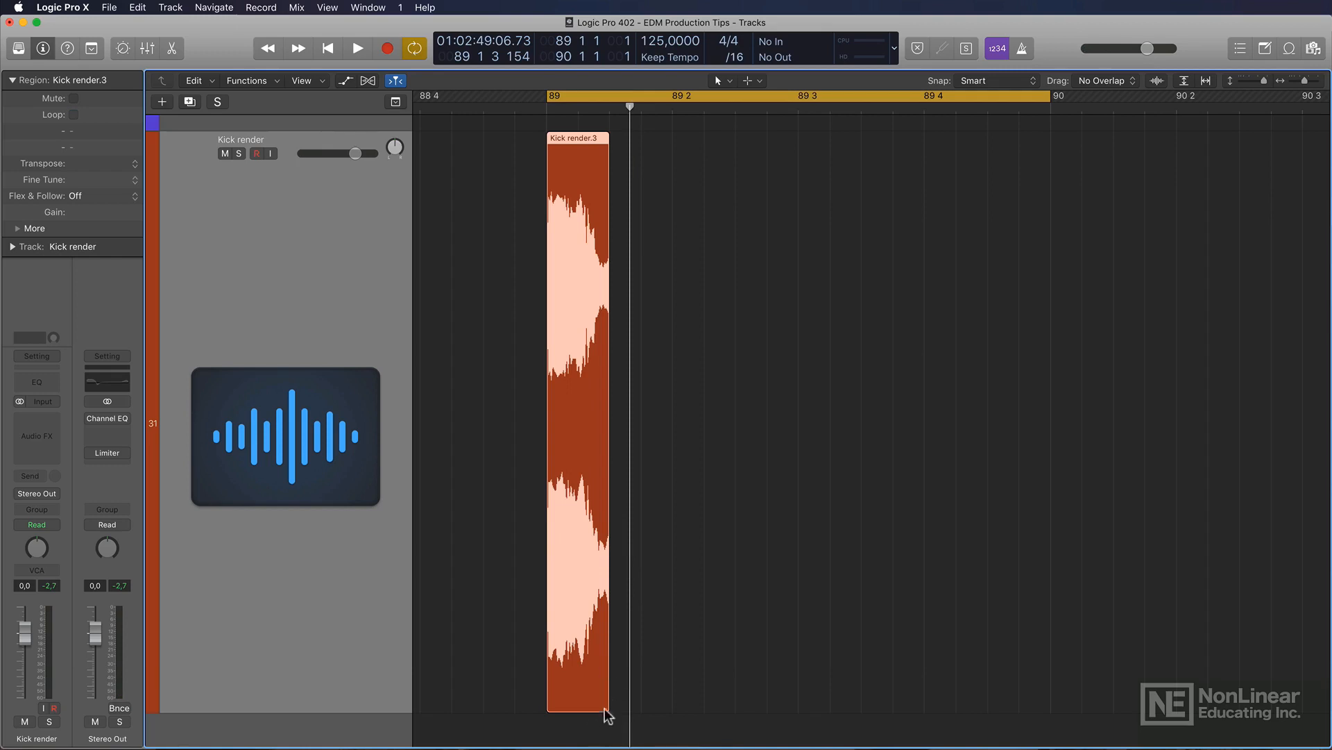
pyautogui.moveTo(610, 707); pyautogui.dragTo(635, 707)
pyautogui.press('space')
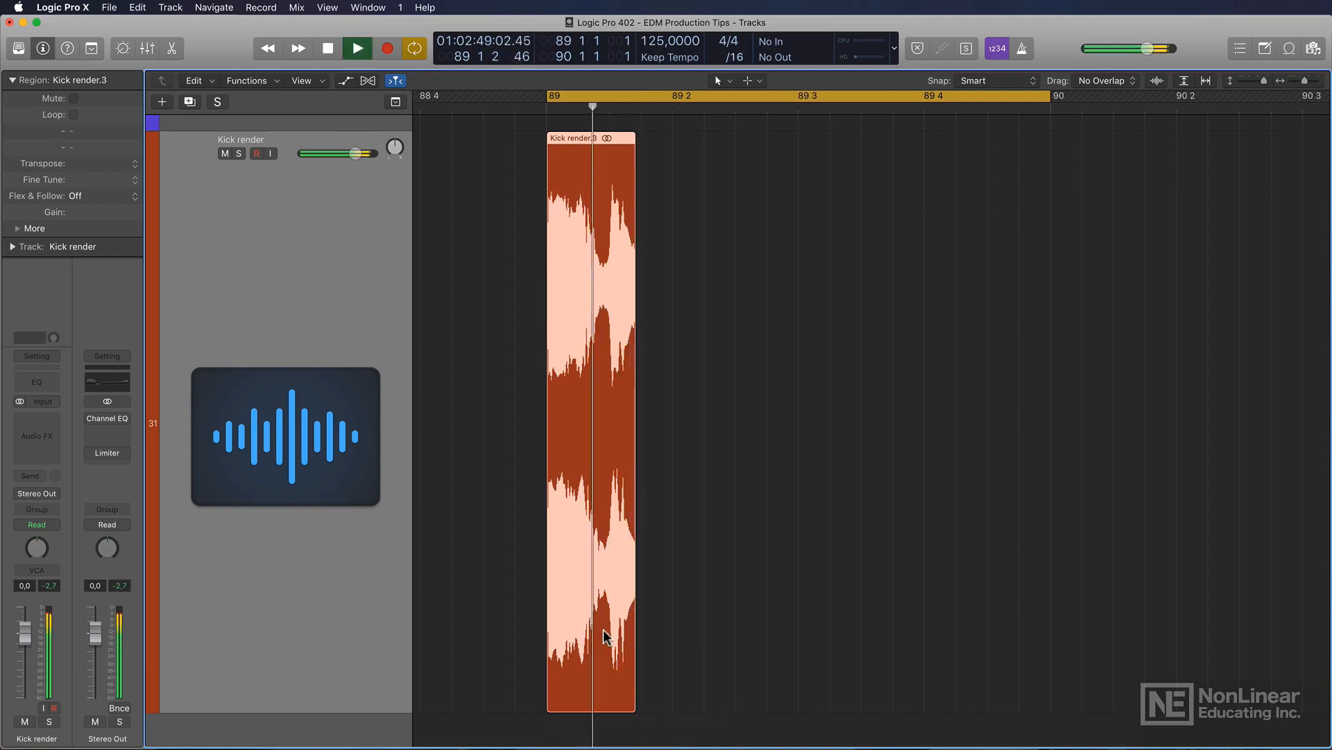
pyautogui.press('space')
pyautogui.press('space')
pyautogui.press('space')
pyautogui.press('space')
pyautogui.press('space')
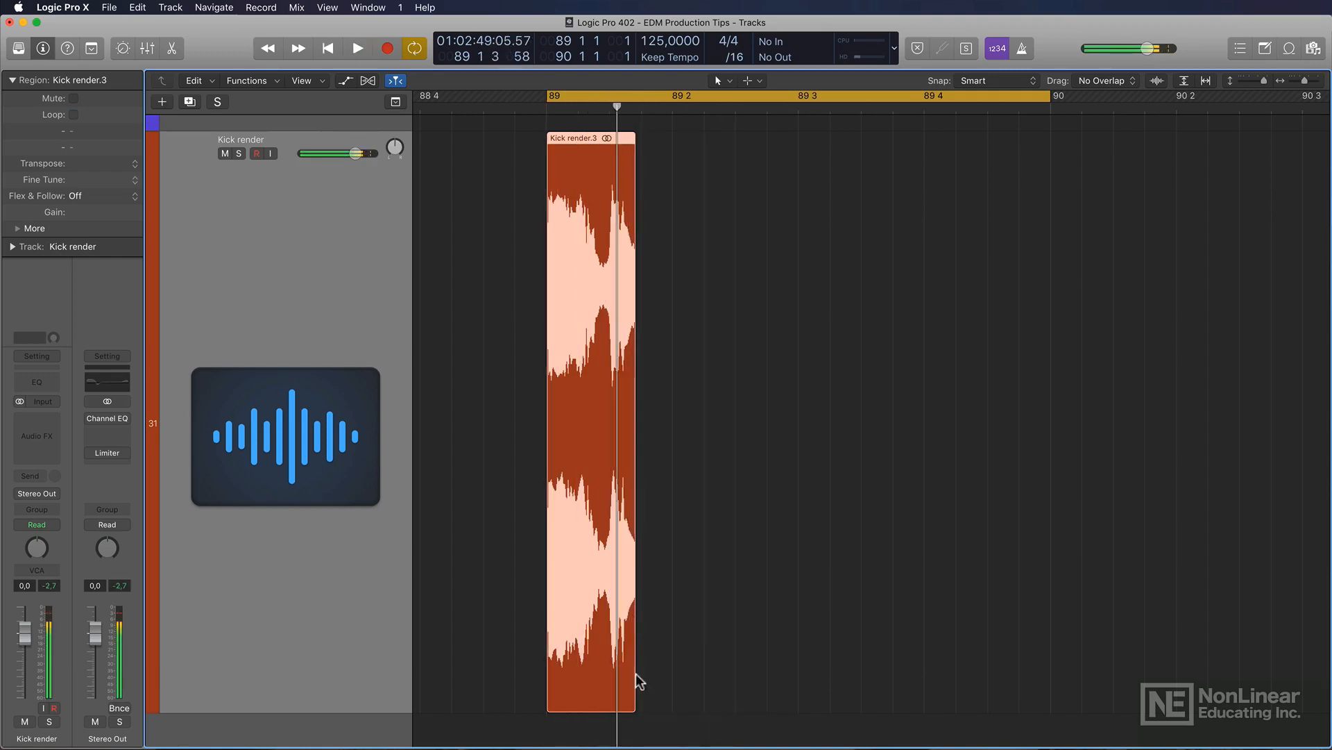
# - Shorten the end of the kick region to about 0.6 of a beat and audition it
pyautogui.moveTo(630, 704); pyautogui.dragTo(617, 707)
pyautogui.press('space')
pyautogui.press('space')
pyautogui.press('space')
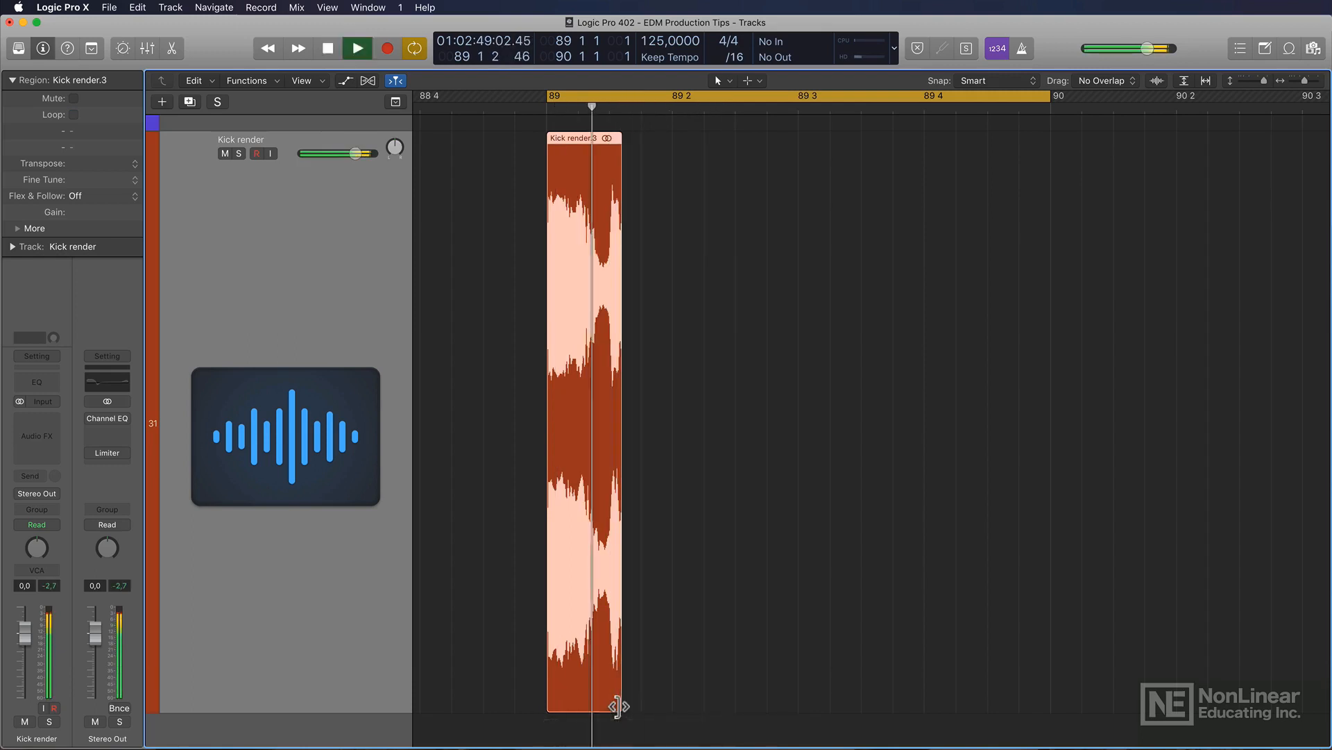
pyautogui.press('space')
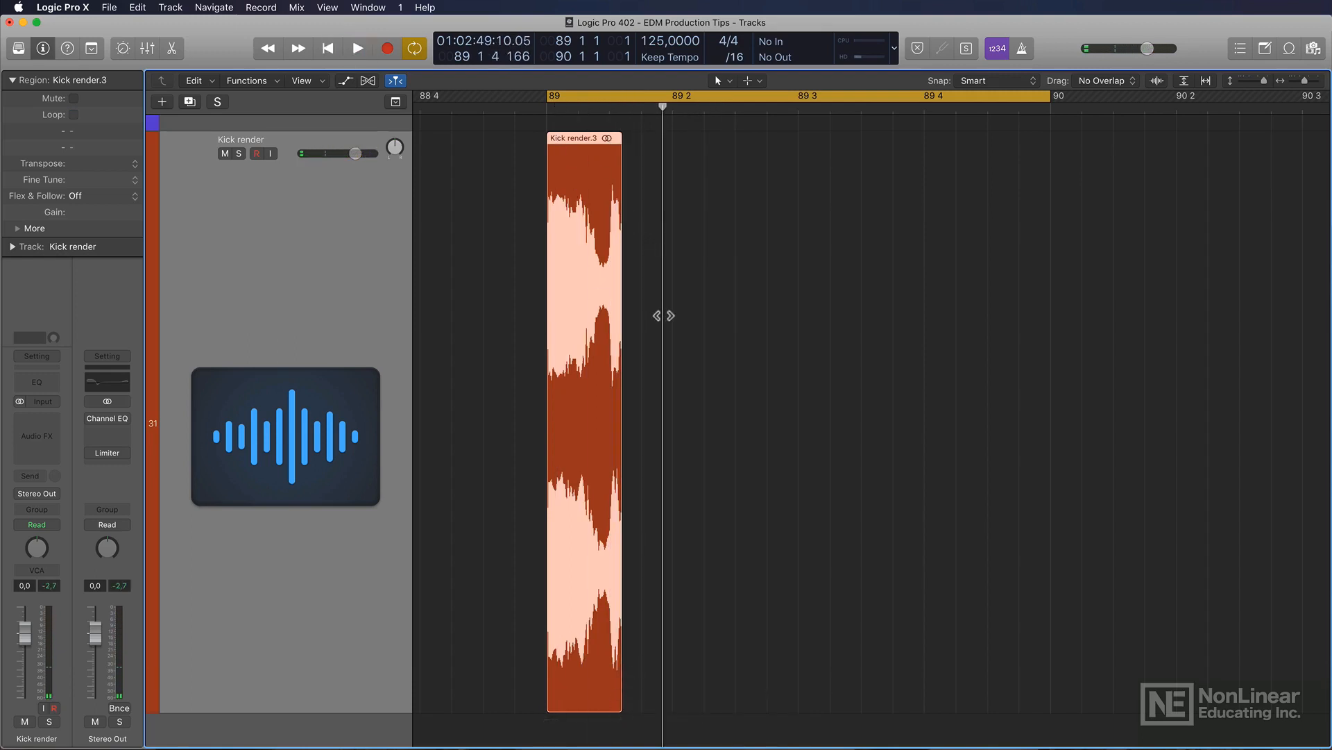
# - Add two empty audio tracks directly below the Kick render track
pyautogui.scroll(3, 663, 314)
pyautogui.press('super+Up')
pyautogui.press('super+Up')
pyautogui.press('super+Up')
pyautogui.press('super+Up')
pyautogui.press('super+Up')
pyautogui.press('super+Up')
pyautogui.press('super+Up')
pyautogui.press('super+Up')
pyautogui.press('super+Up')
pyautogui.press('super+Up')
pyautogui.press('super+Up')
pyautogui.press('super+Up')
pyautogui.press('super+Up')
pyautogui.press('super+Up')
pyautogui.press('super+Up')
pyautogui.press('super+Up')
pyautogui.press('super+Up')
pyautogui.press('super+Up')
pyautogui.press('super+Up')
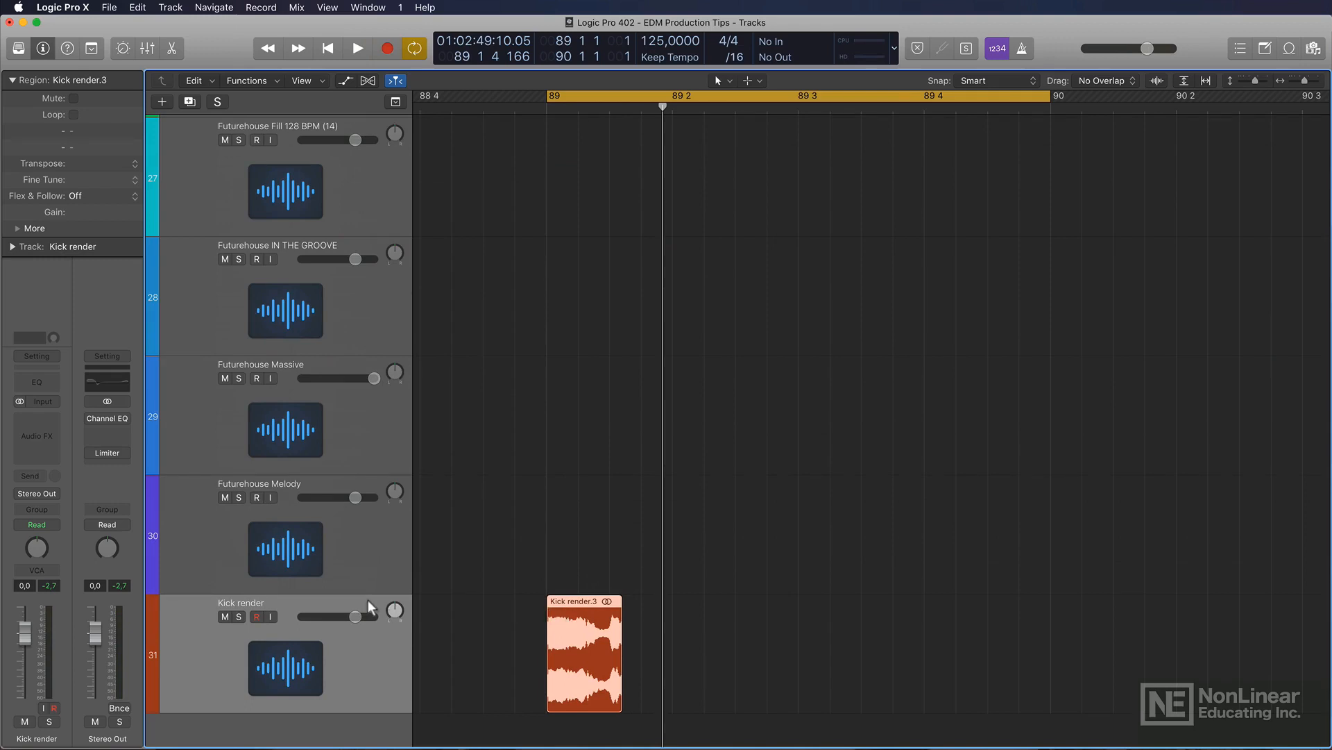
pyautogui.press('alt+super+n')
pyautogui.press('alt+super+n')
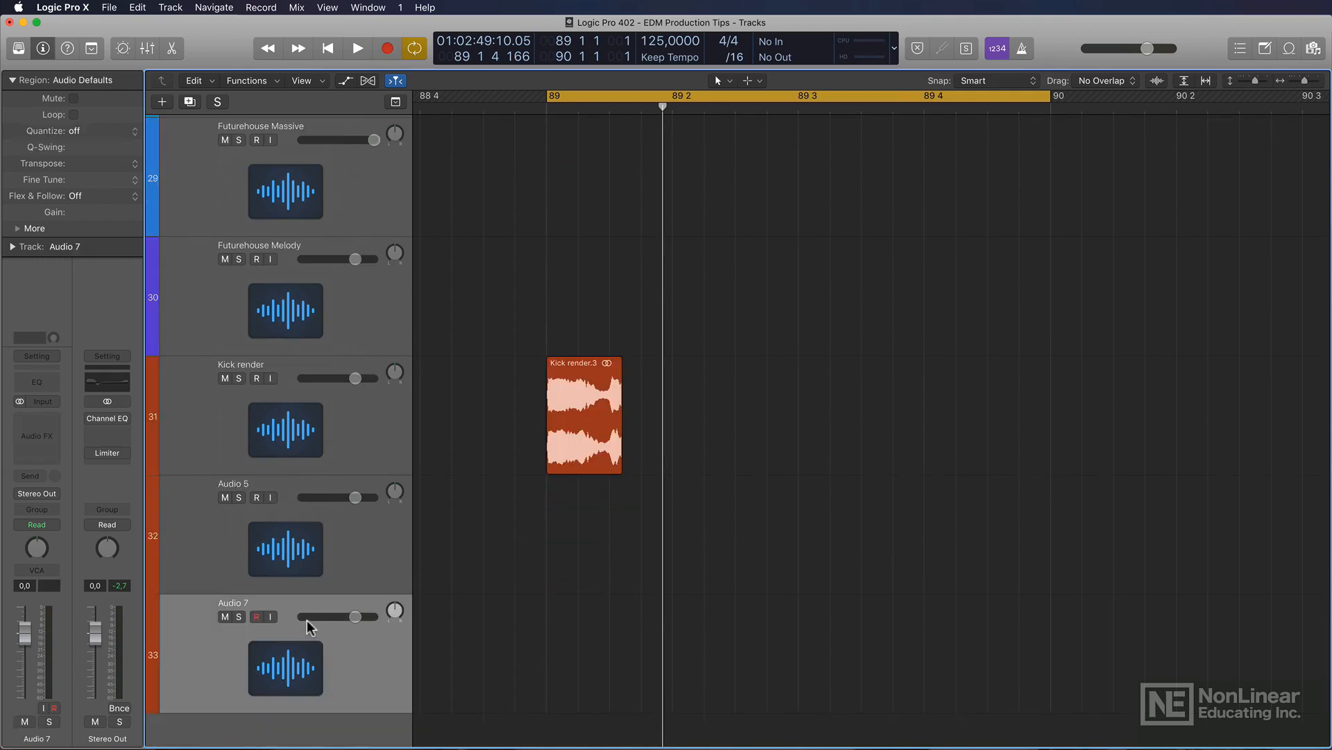
# - Copy the kick region onto both new tracks at bar 89 and trim all three regions to end at 89 1 3
pyautogui.moveTo(581, 378); pyautogui.dragTo(577, 623)
pyautogui.moveTo(502, 410); pyautogui.dragTo(753, 534)
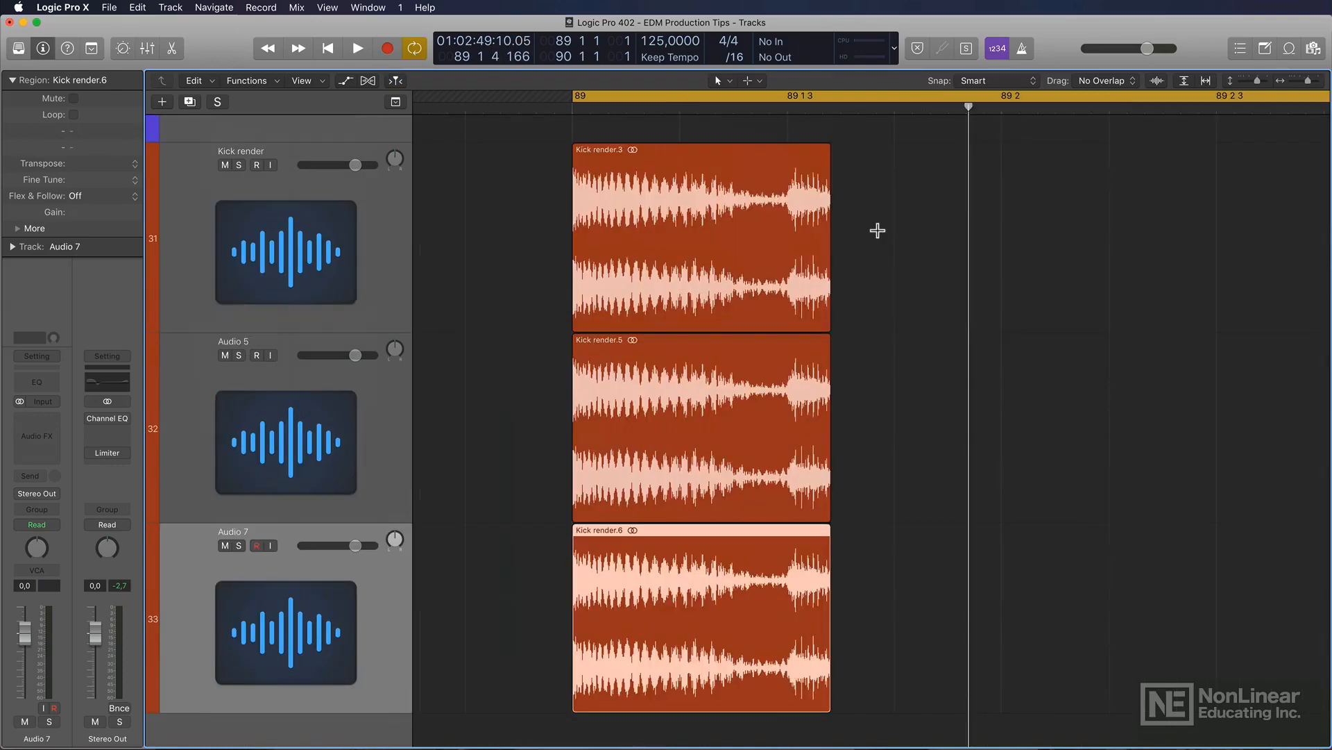
pyautogui.press('super+Right')
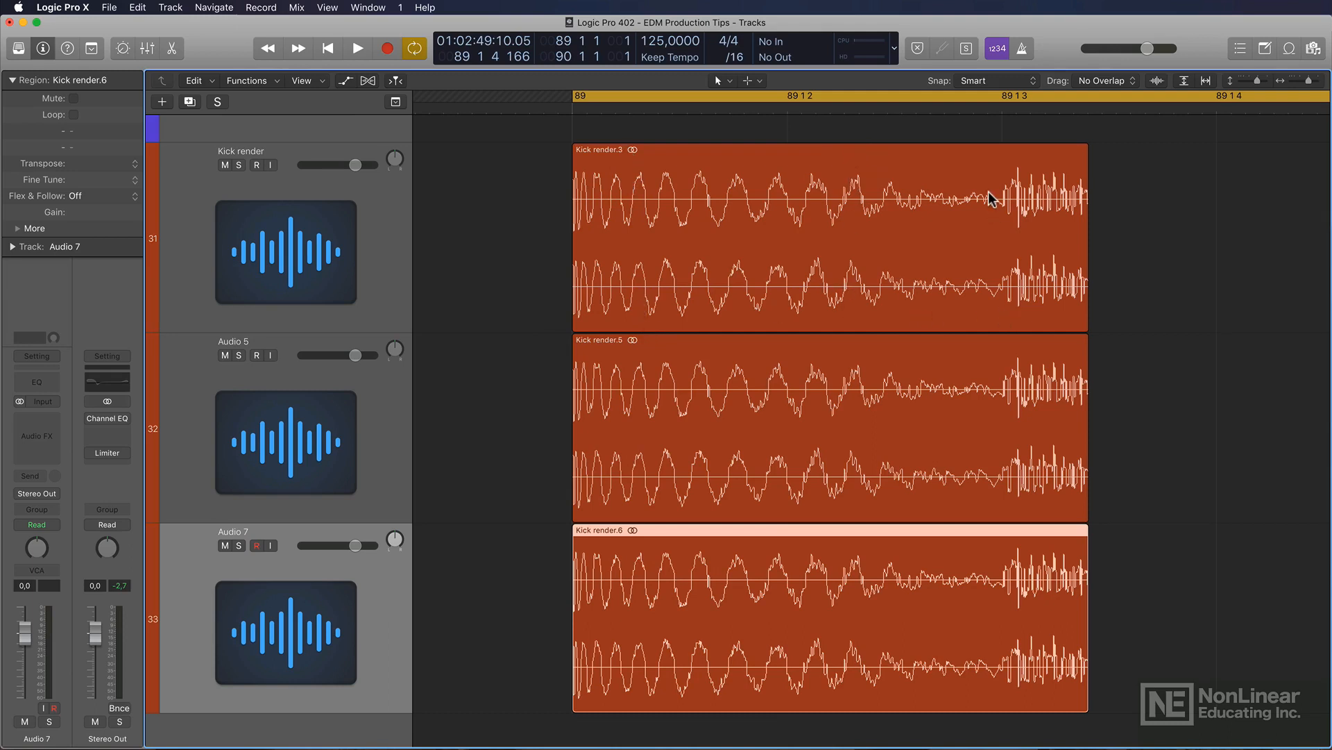
pyautogui.moveTo(1003, 109); pyautogui.dragTo(998, 704)
pyautogui.click(512, 316)
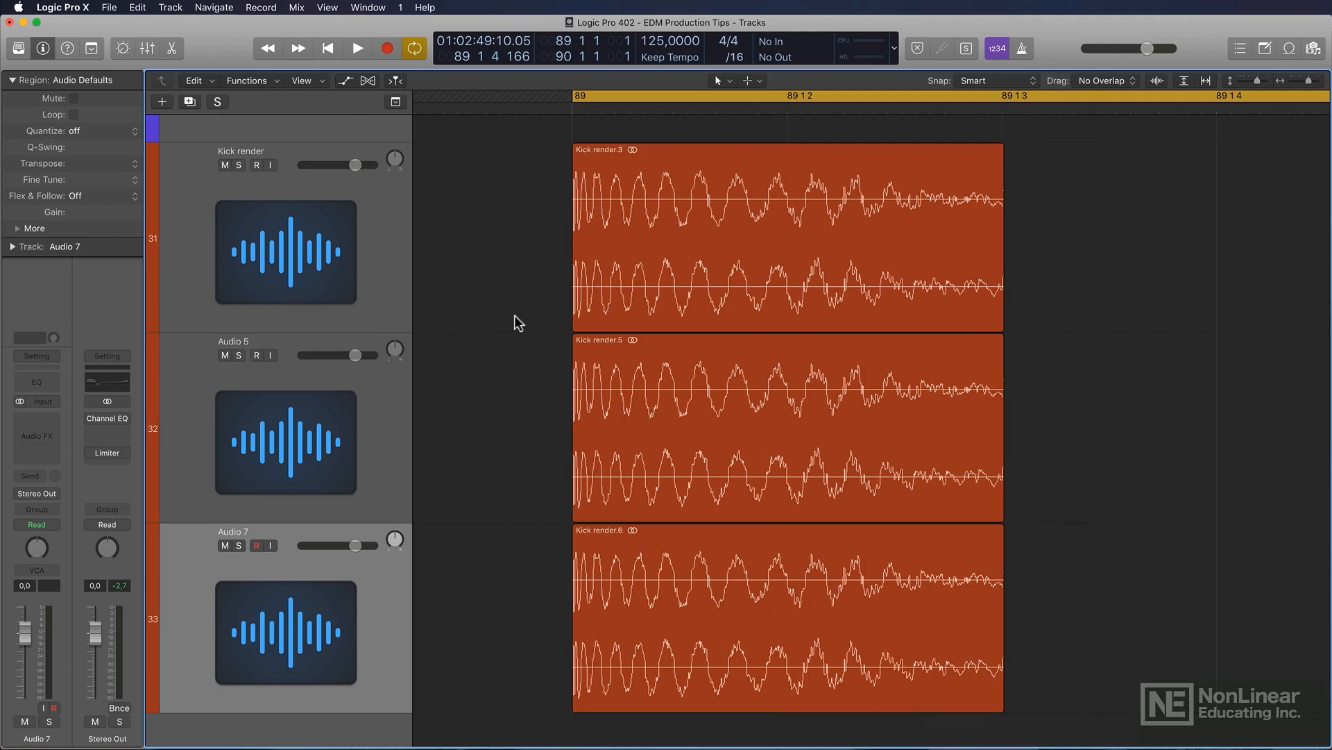
# - Split all three kick regions with the Scissors Tool just after the initial transient and again at 89 1 2
pyautogui.rightClick(517, 322)
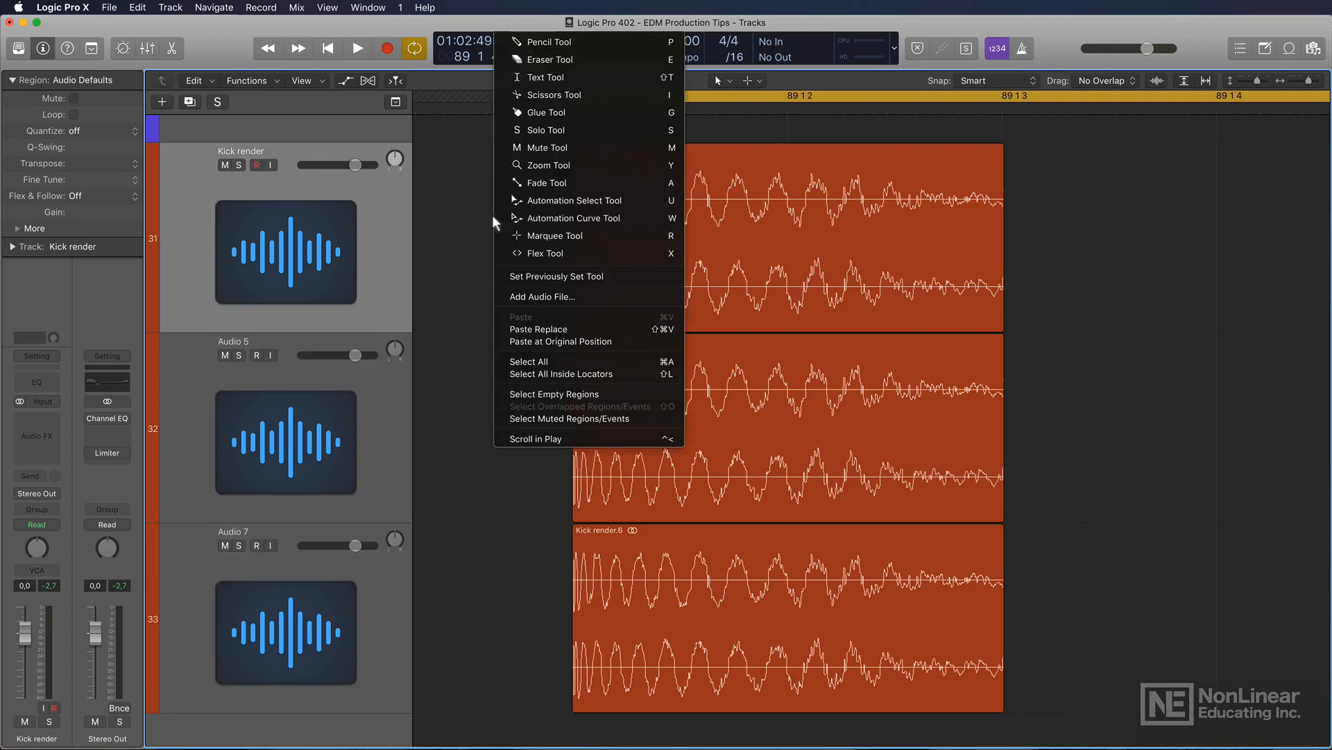
pyautogui.click(576, 98)
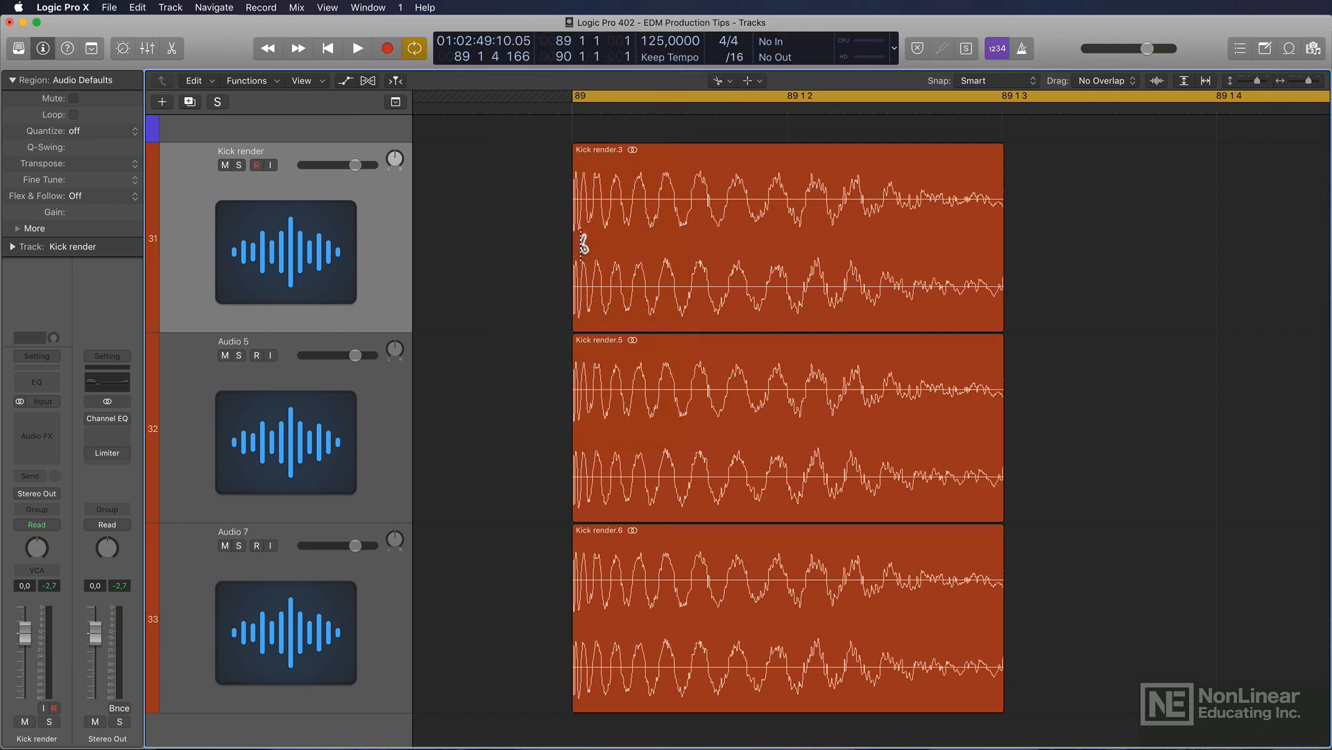
pyautogui.moveTo(538, 196); pyautogui.dragTo(649, 611)
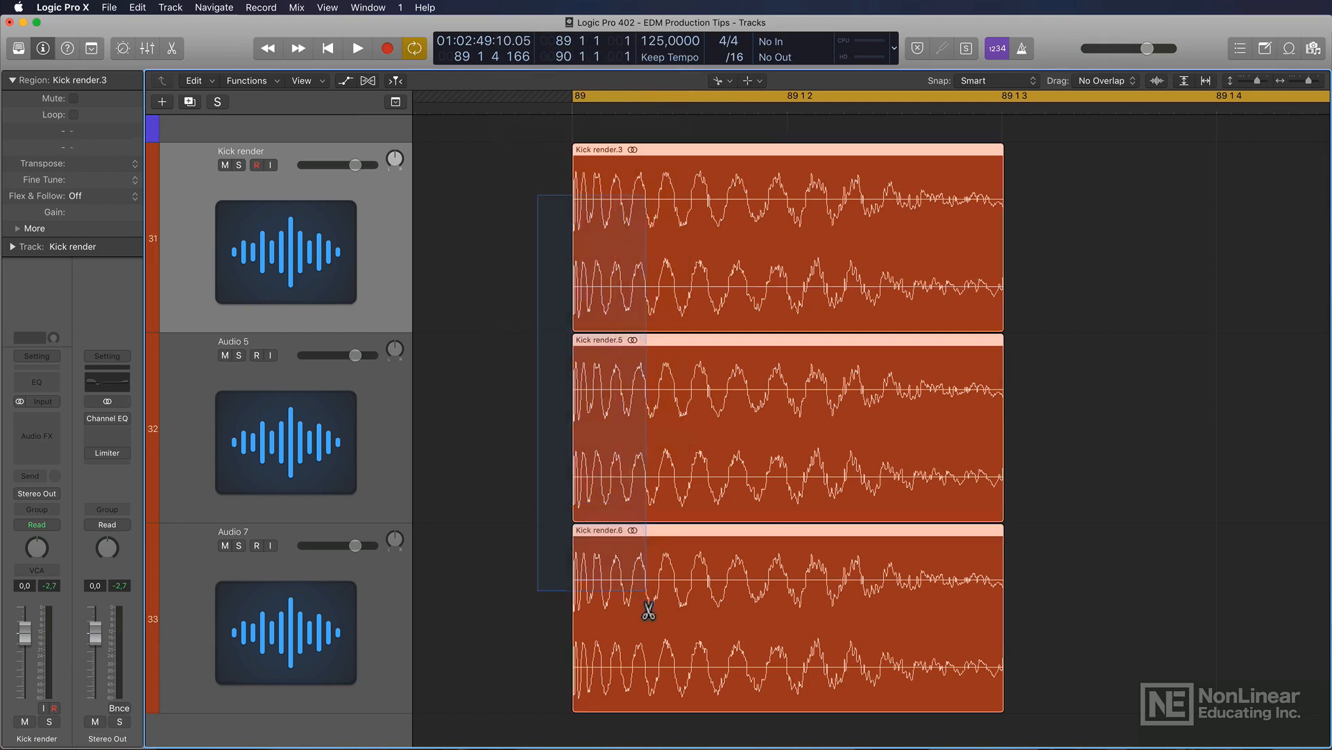
pyautogui.moveTo(587, 200); pyautogui.dragTo(590, 201)
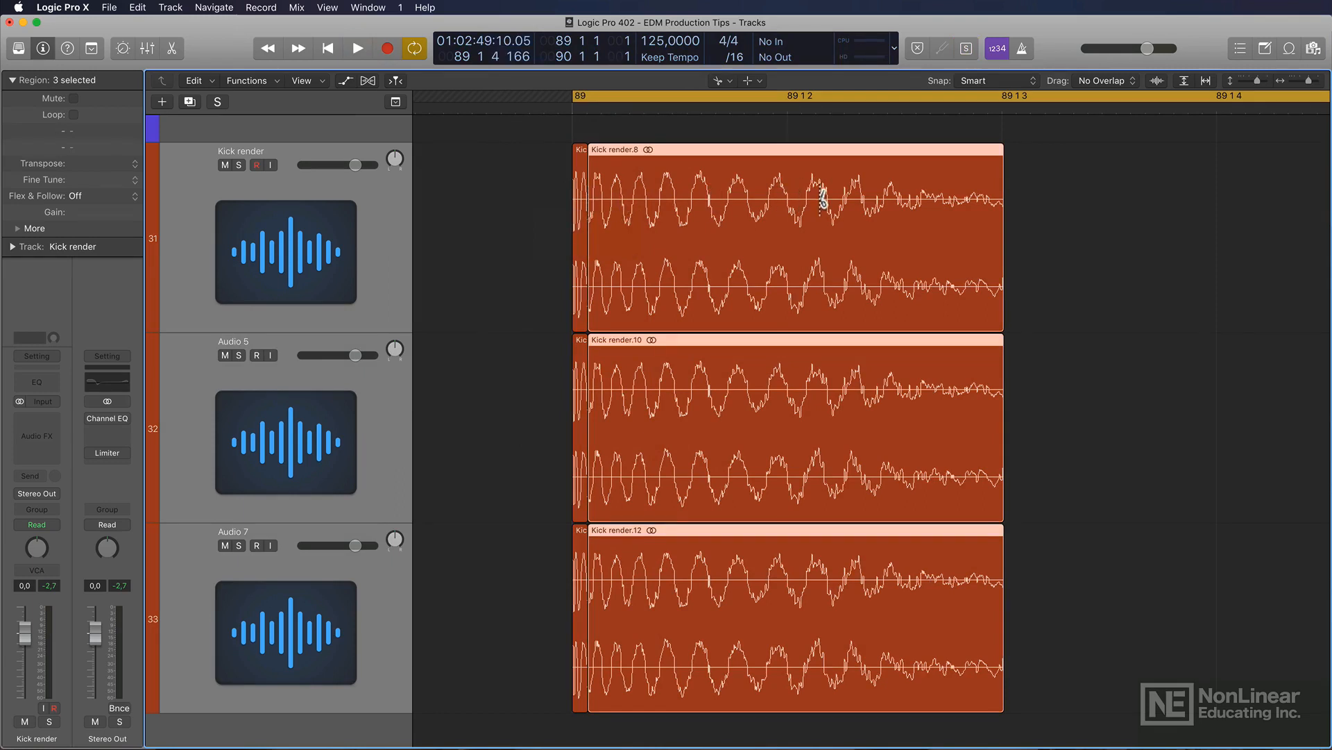
pyautogui.moveTo(787, 203); pyautogui.dragTo(787, 203)
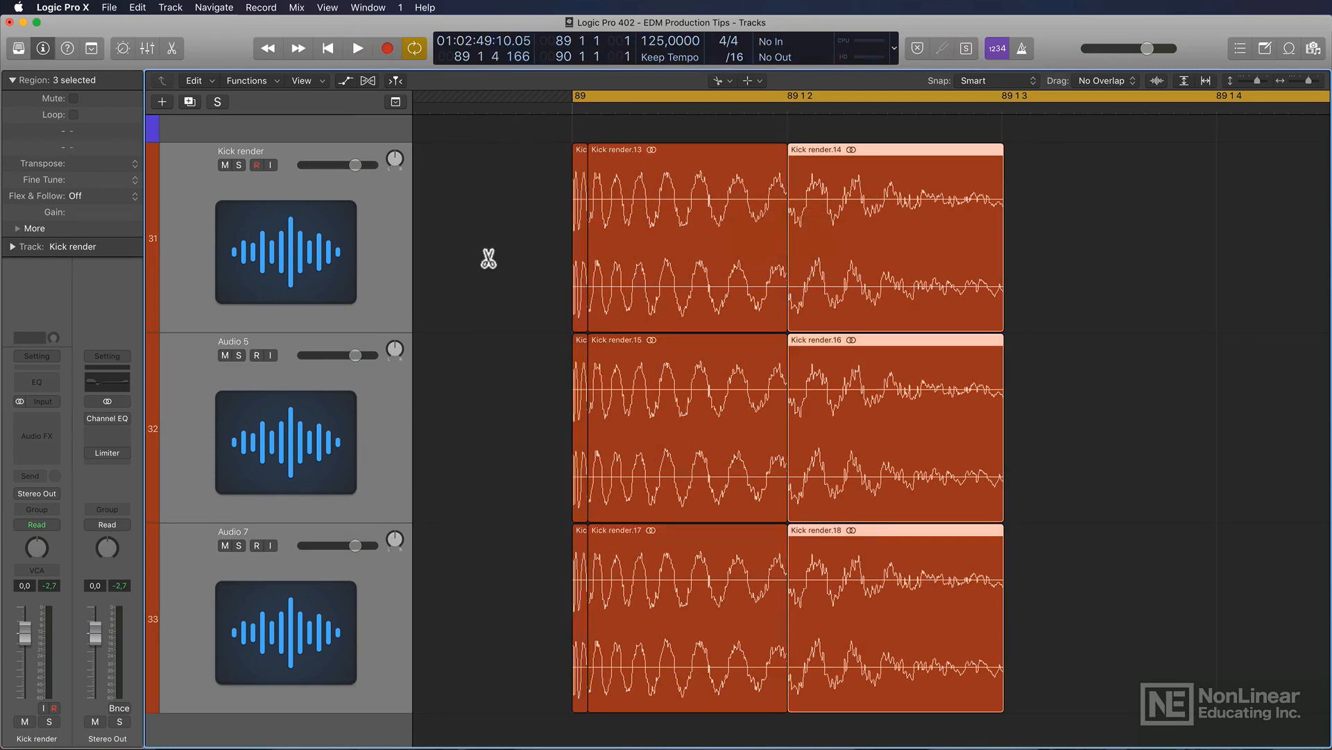
# - Delete the middle and last pieces on the Kick render track, keeping only the short attack
pyautogui.press('t')
pyautogui.press('t')
pyautogui.click(618, 215)
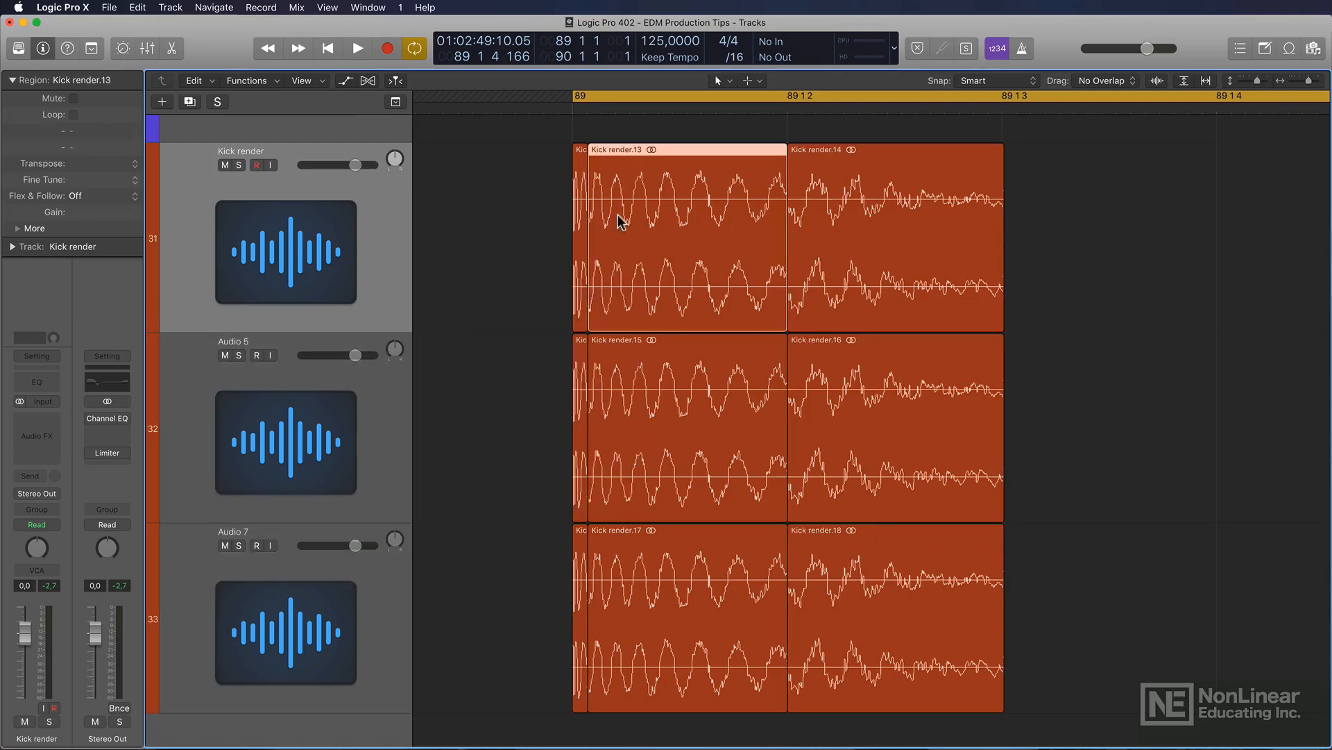
pyautogui.press('Delete')
pyautogui.click(845, 226)
pyautogui.press('Delete')
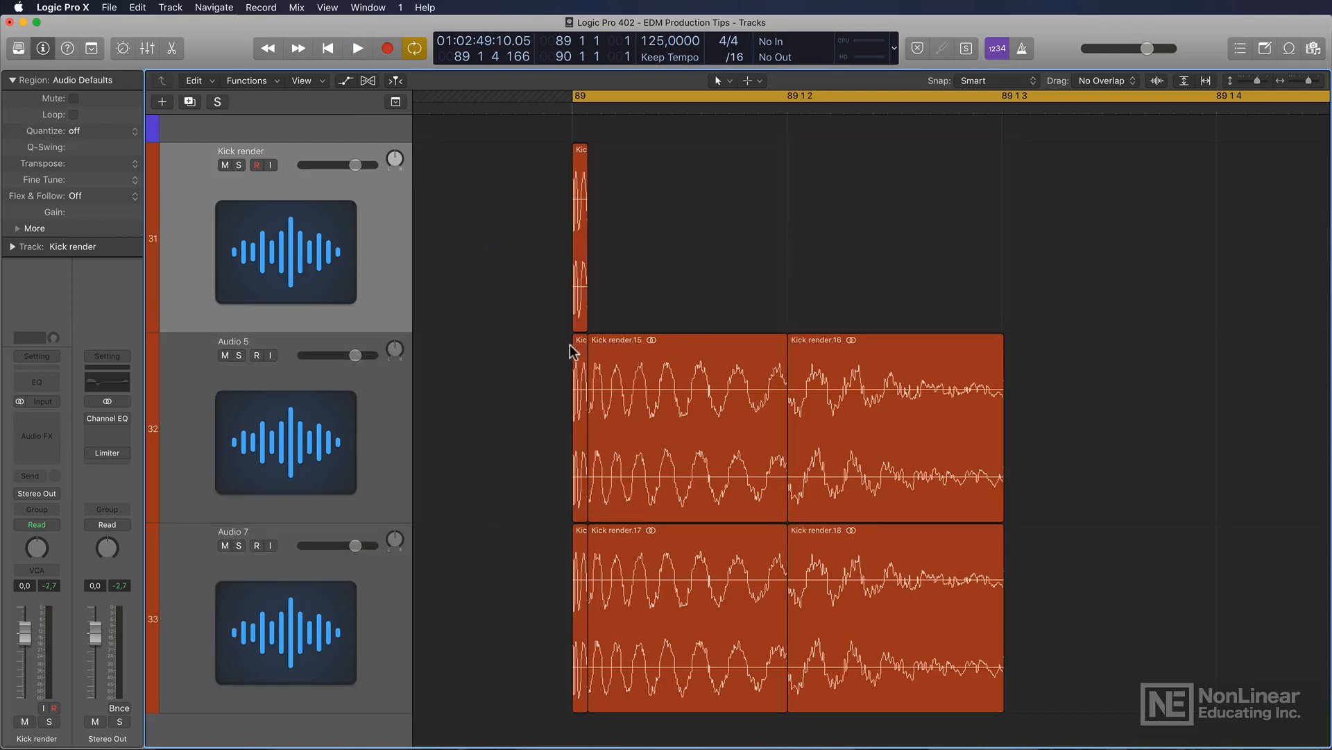
# - Delete the first and last pieces on Audio 5 and the first two pieces on Audio 7
pyautogui.click(581, 386)
pyautogui.press('Delete')
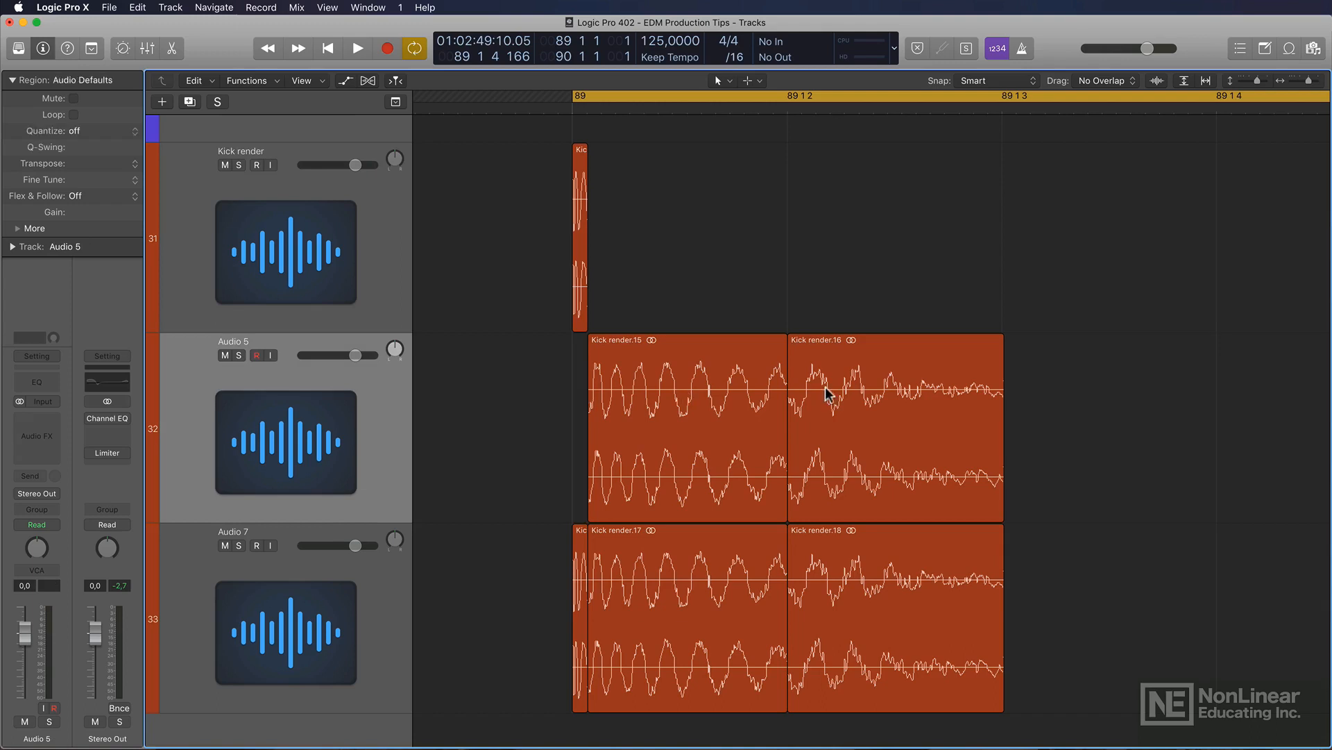
pyautogui.click(838, 390)
pyautogui.press('Delete')
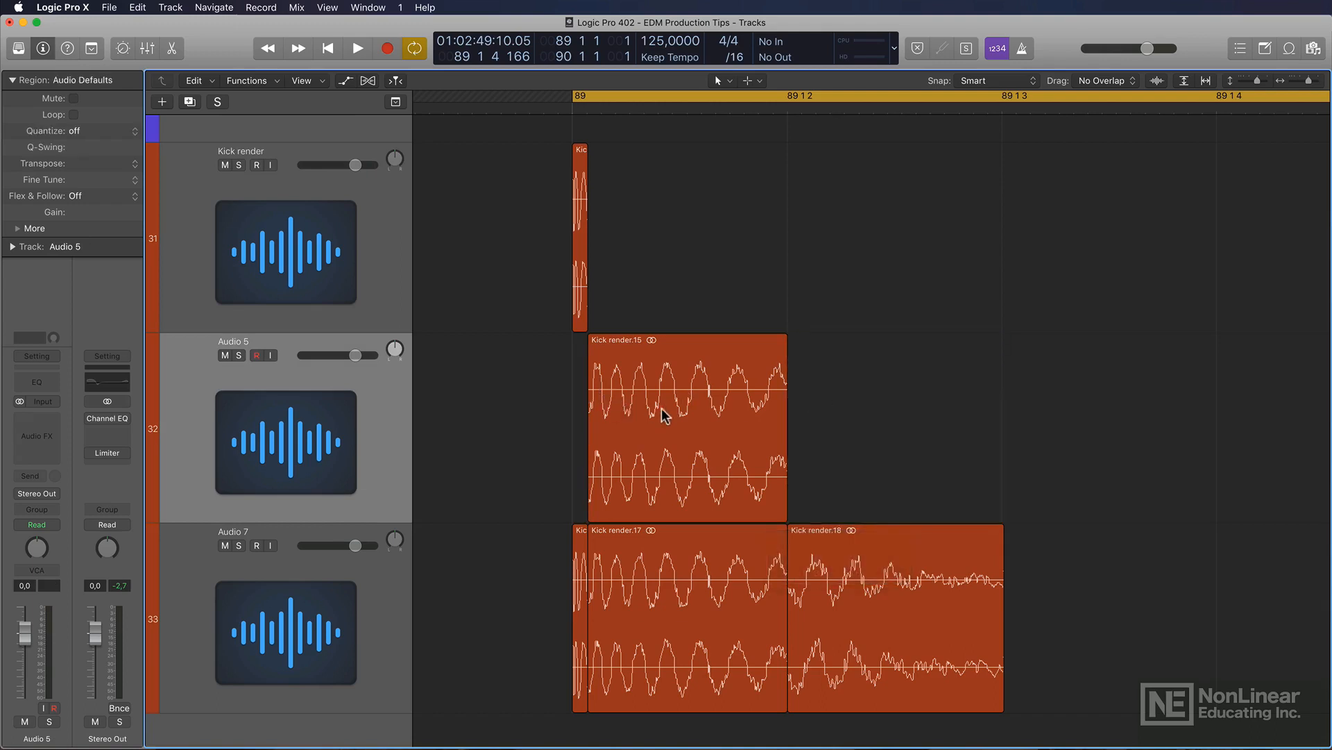
pyautogui.moveTo(525, 590); pyautogui.dragTo(680, 595)
pyautogui.press('Delete')
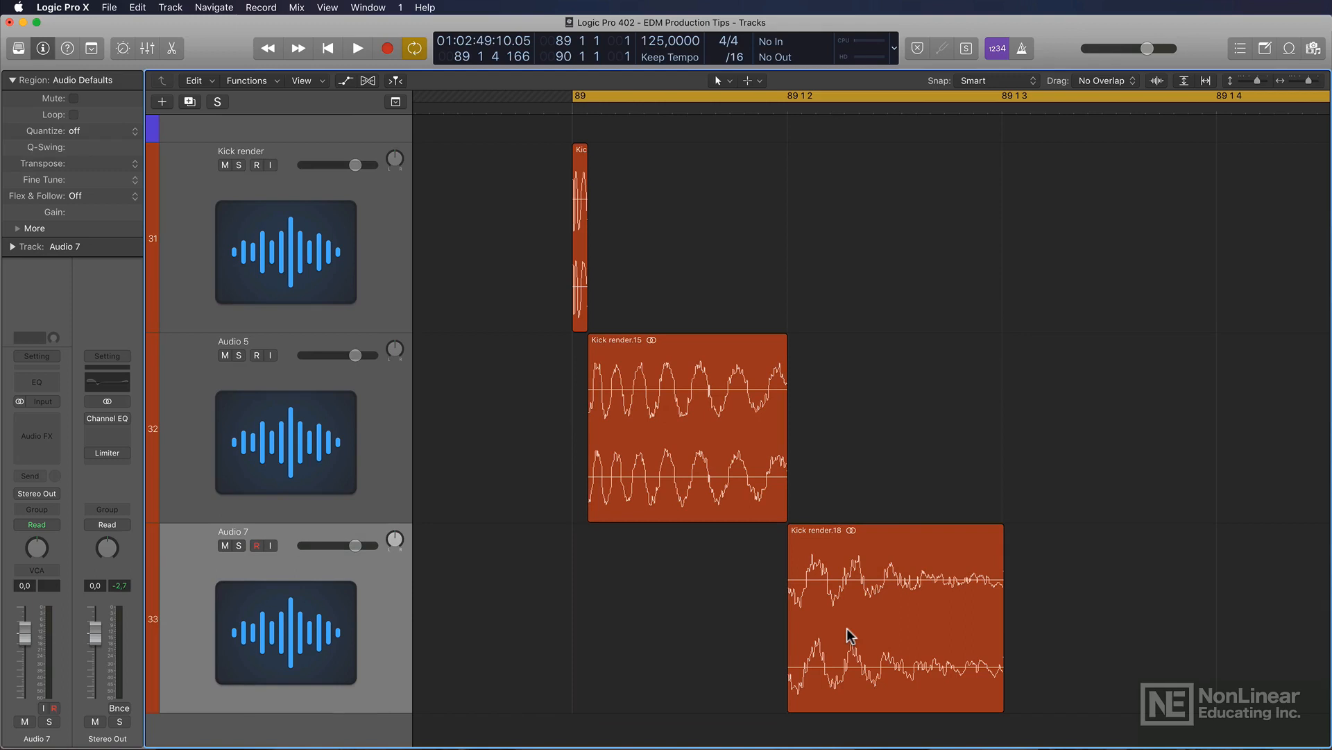
# - Shorten the cycle range to end at 89 2 1 1 and play the kick split across the three tracks
pyautogui.moveTo(1217, 95); pyautogui.dragTo(888, 125)
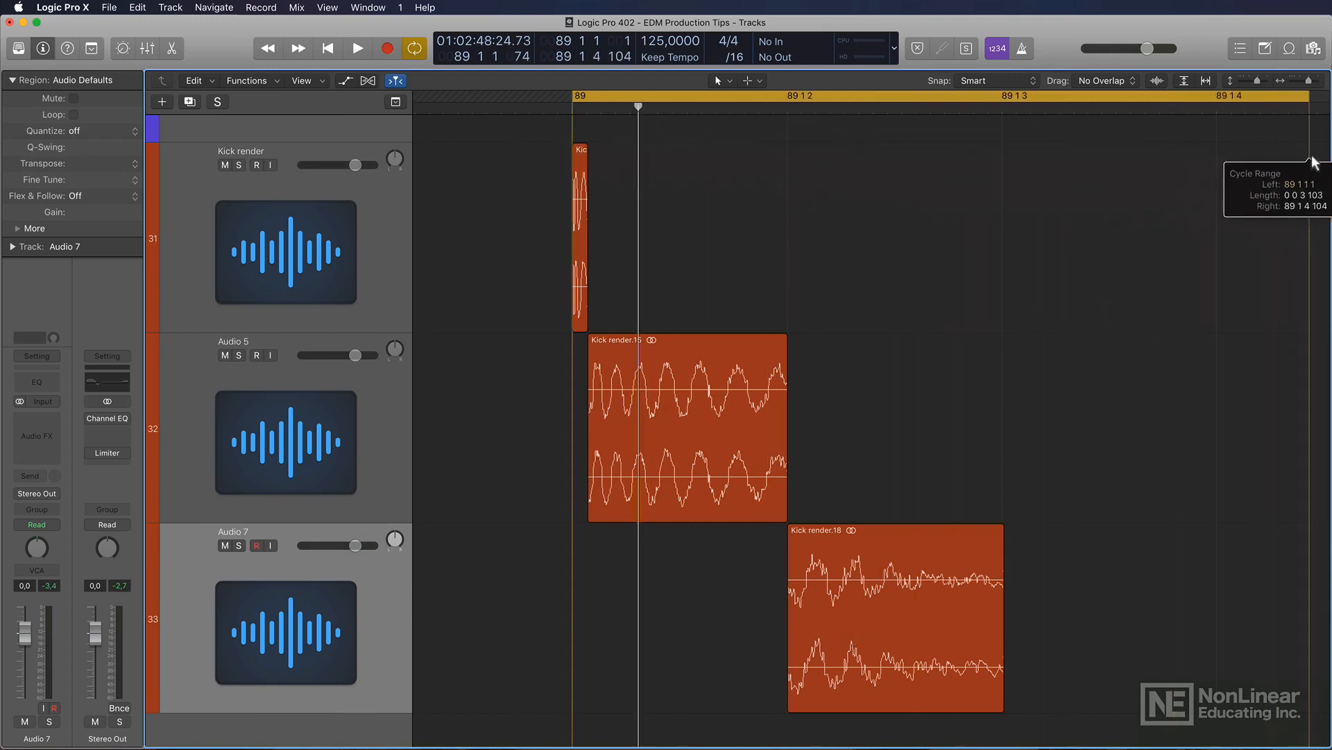
pyautogui.moveTo(1311, 161); pyautogui.dragTo(1251, 156)
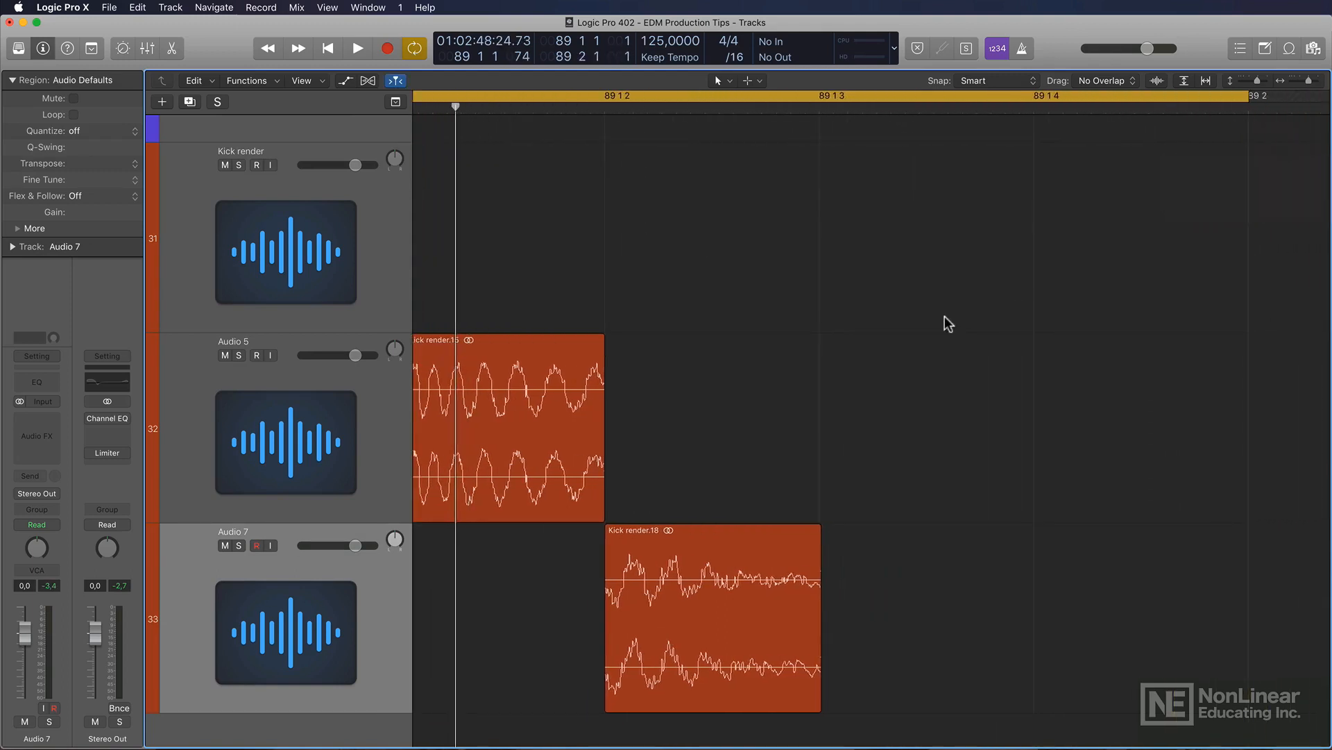
pyautogui.hscroll(-4, 945, 320)
pyautogui.press('super+Up')
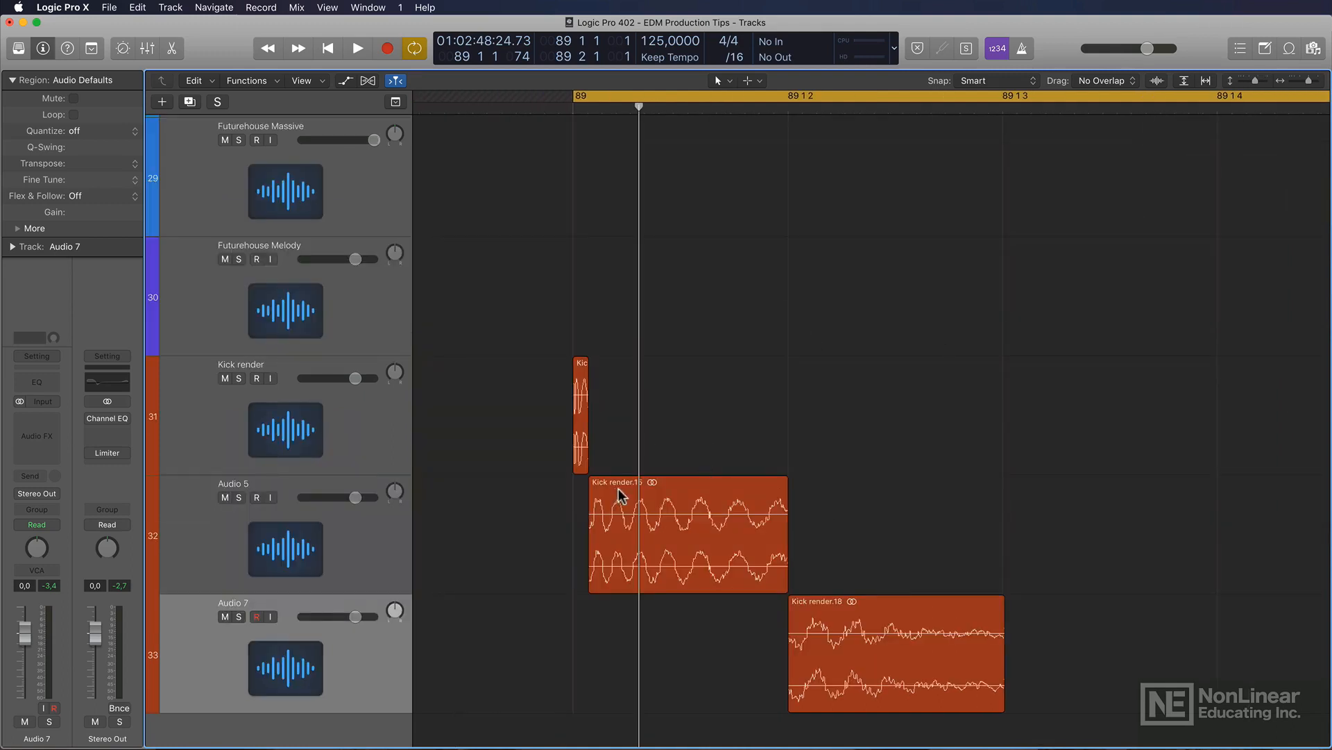
pyautogui.press('space')
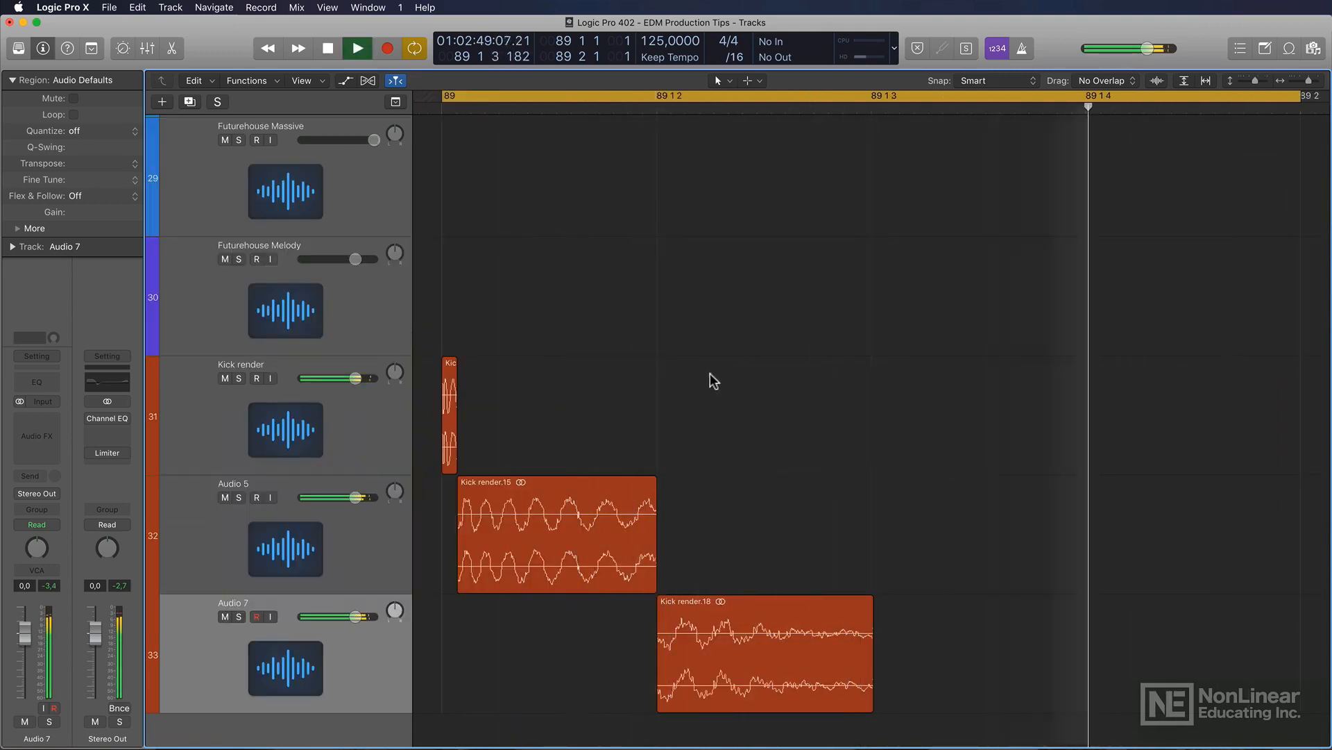
pyautogui.press('space')
# - Solo the Audio 7 track and insert a Channel EQ on it
pyautogui.hscroll(-5, 731, 365)
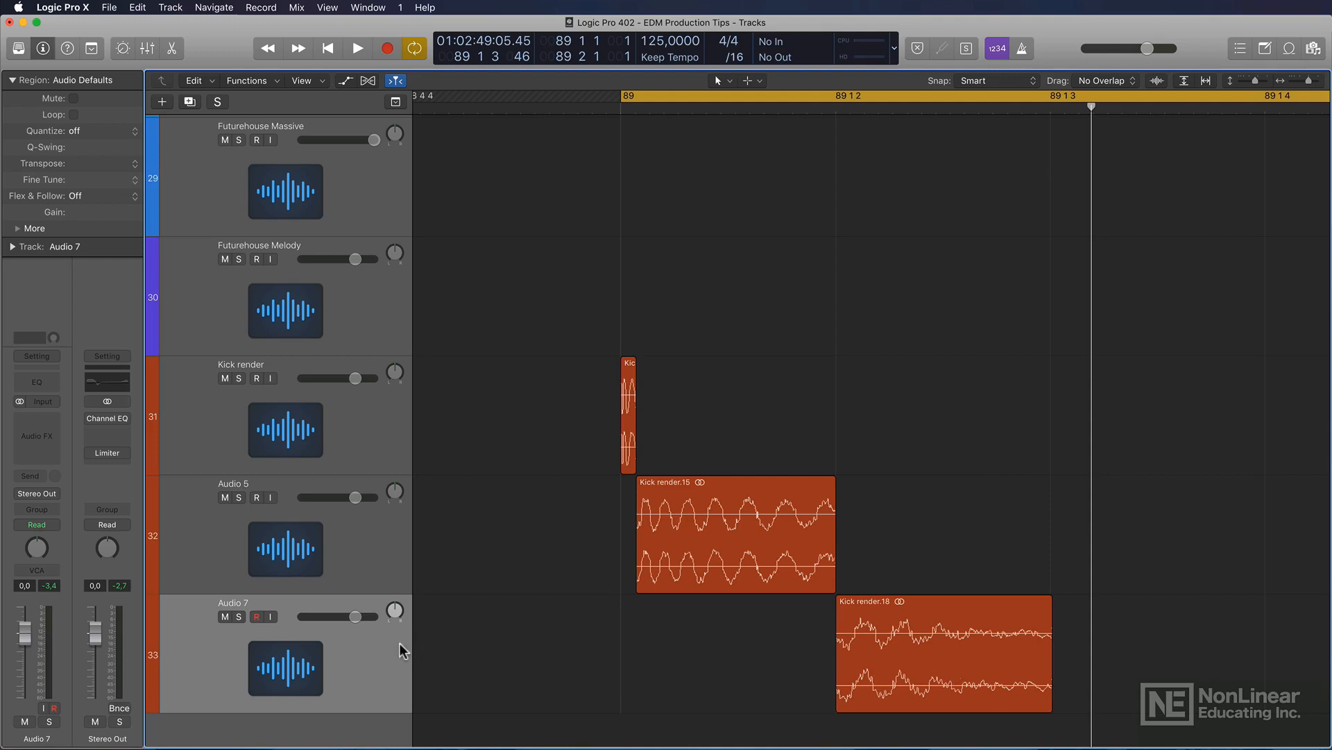
pyautogui.click(377, 651)
pyautogui.click(239, 616)
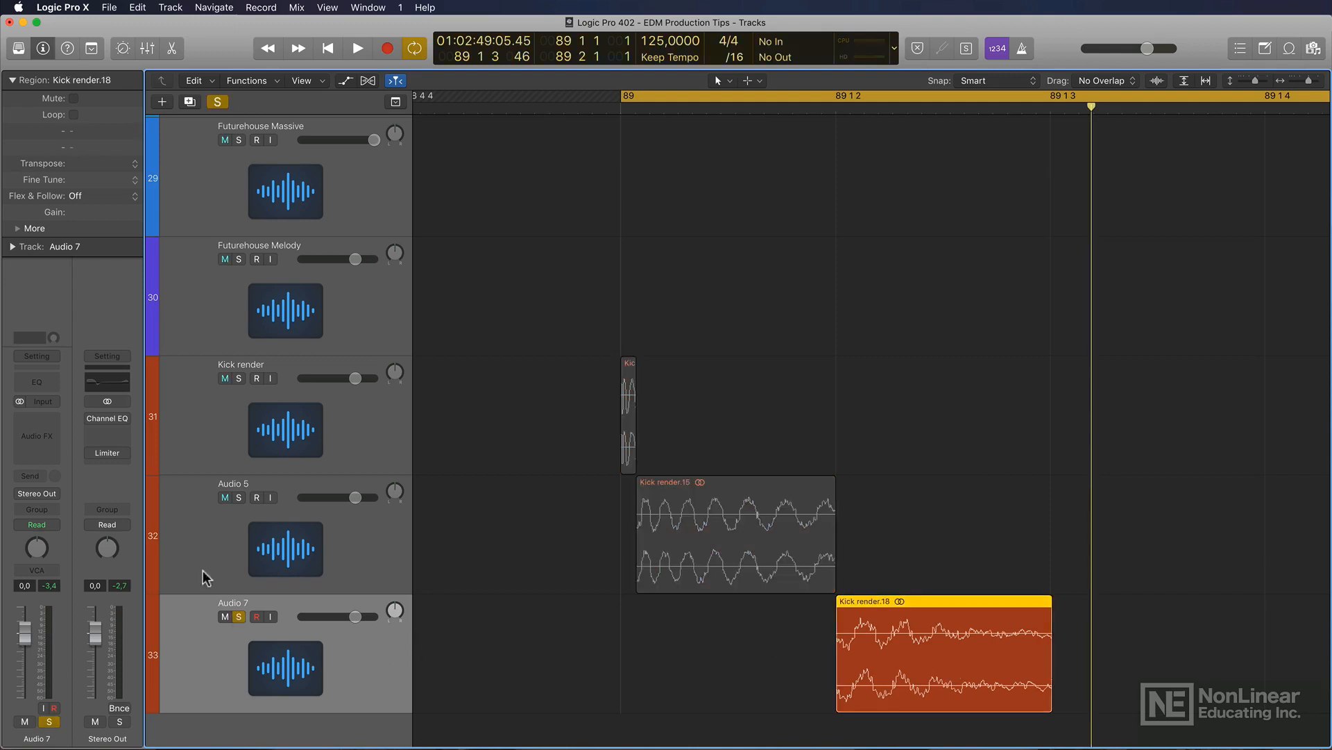
pyautogui.click(38, 381)
pyautogui.moveTo(118, 53); pyautogui.dragTo(512, 128)
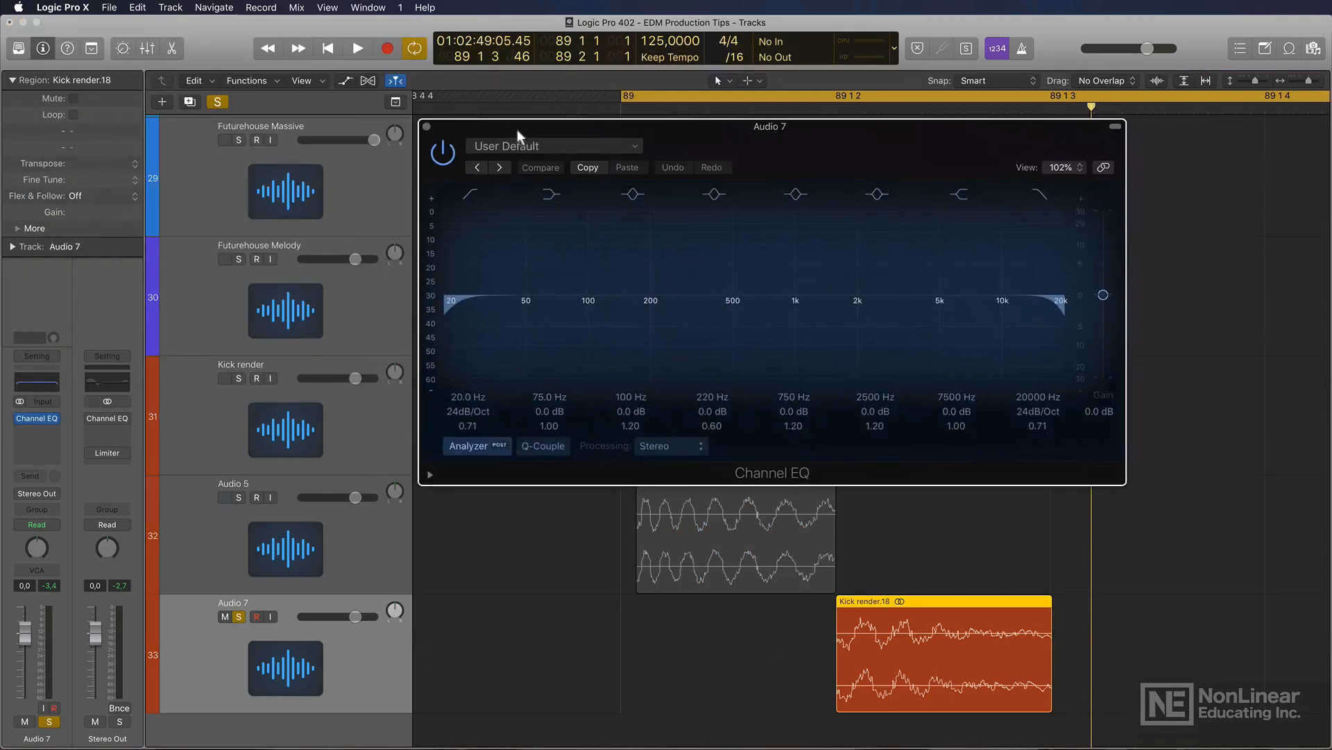
# - Turn off the low cut in Audio 7's Channel EQ, set the high cut to 225 Hz, audition it, and unsolo the track
pyautogui.click(474, 197)
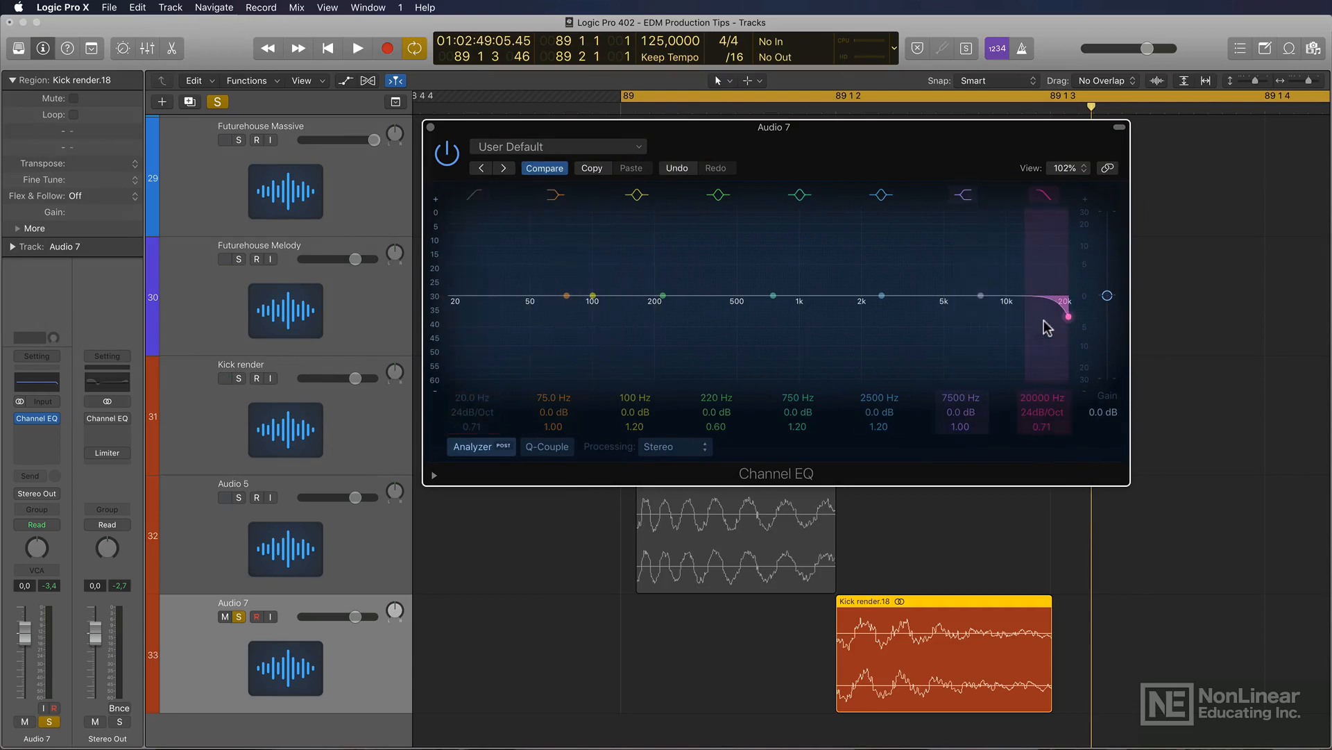
pyautogui.moveTo(1053, 329); pyautogui.dragTo(656, 341)
pyautogui.press('space')
pyautogui.press('space')
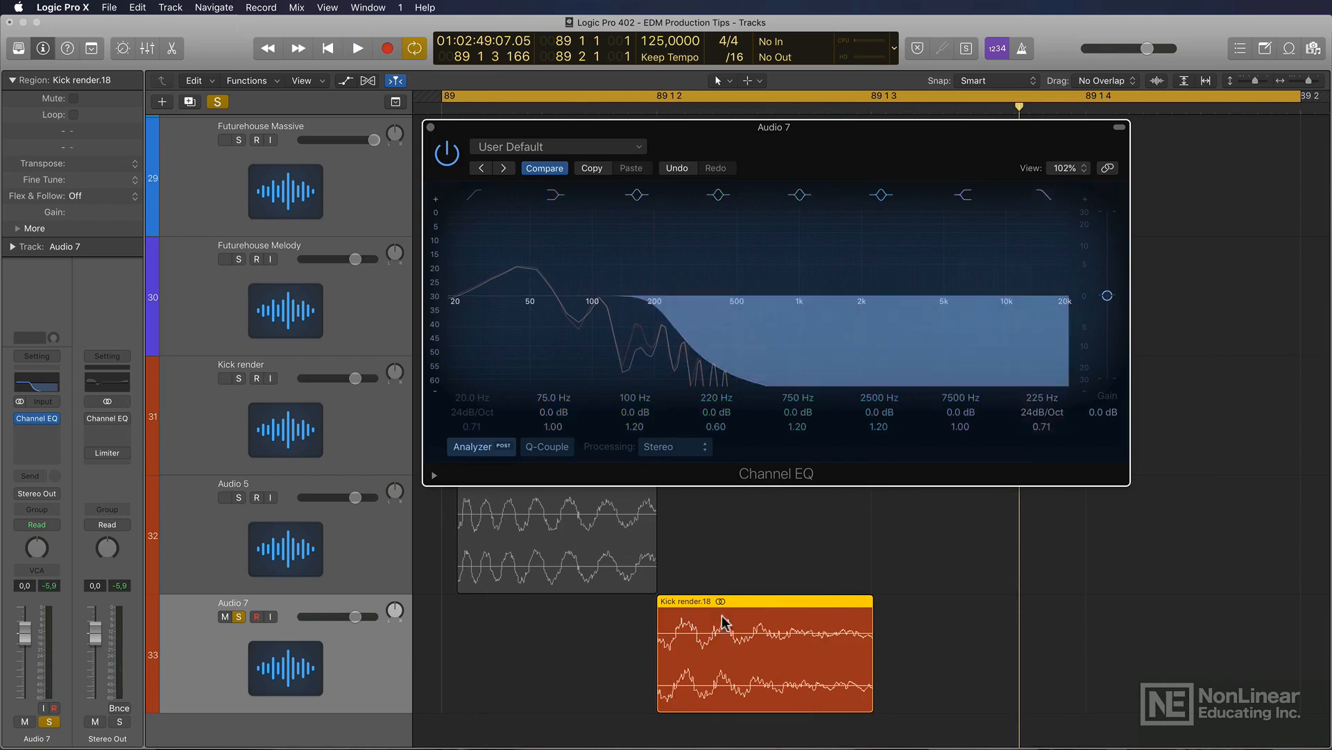
pyautogui.click(431, 128)
pyautogui.click(239, 616)
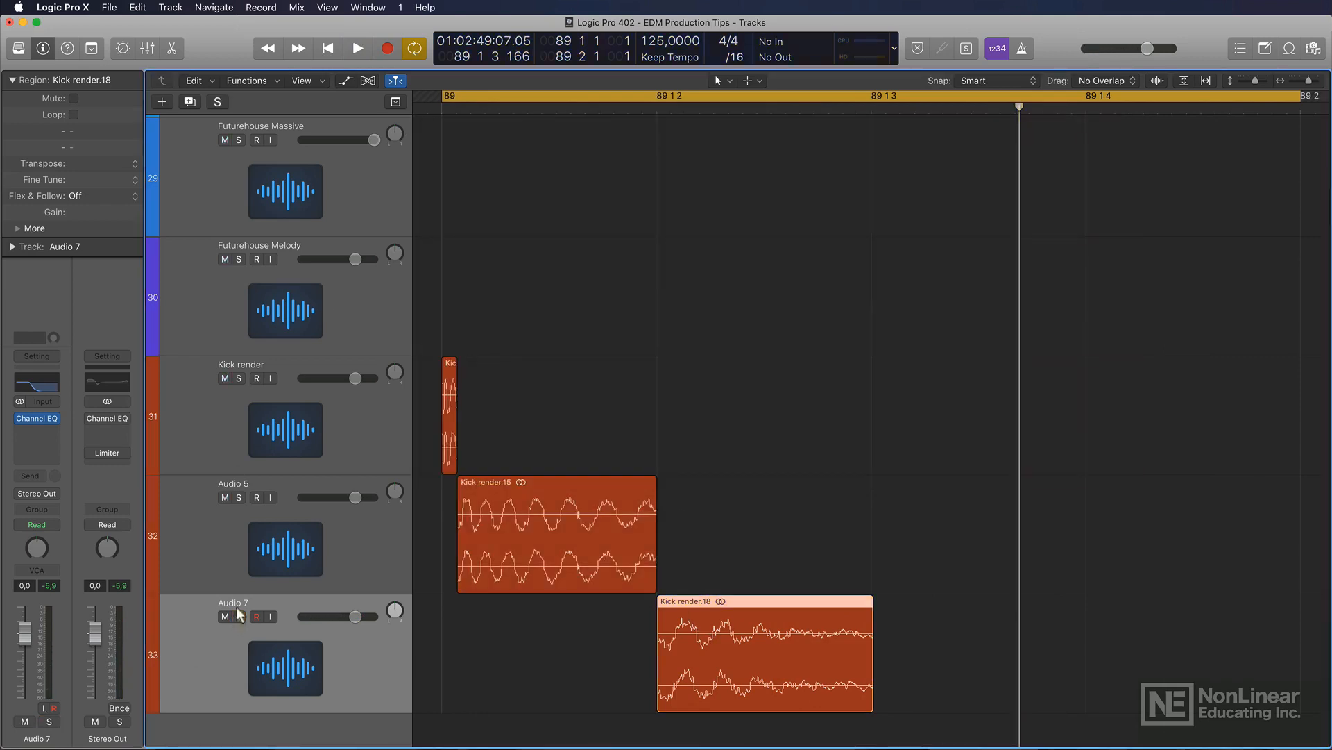
# - Solo the Audio 5 track, insert a Channel EQ on it, and start playback
pyautogui.click(239, 497)
pyautogui.click(348, 520)
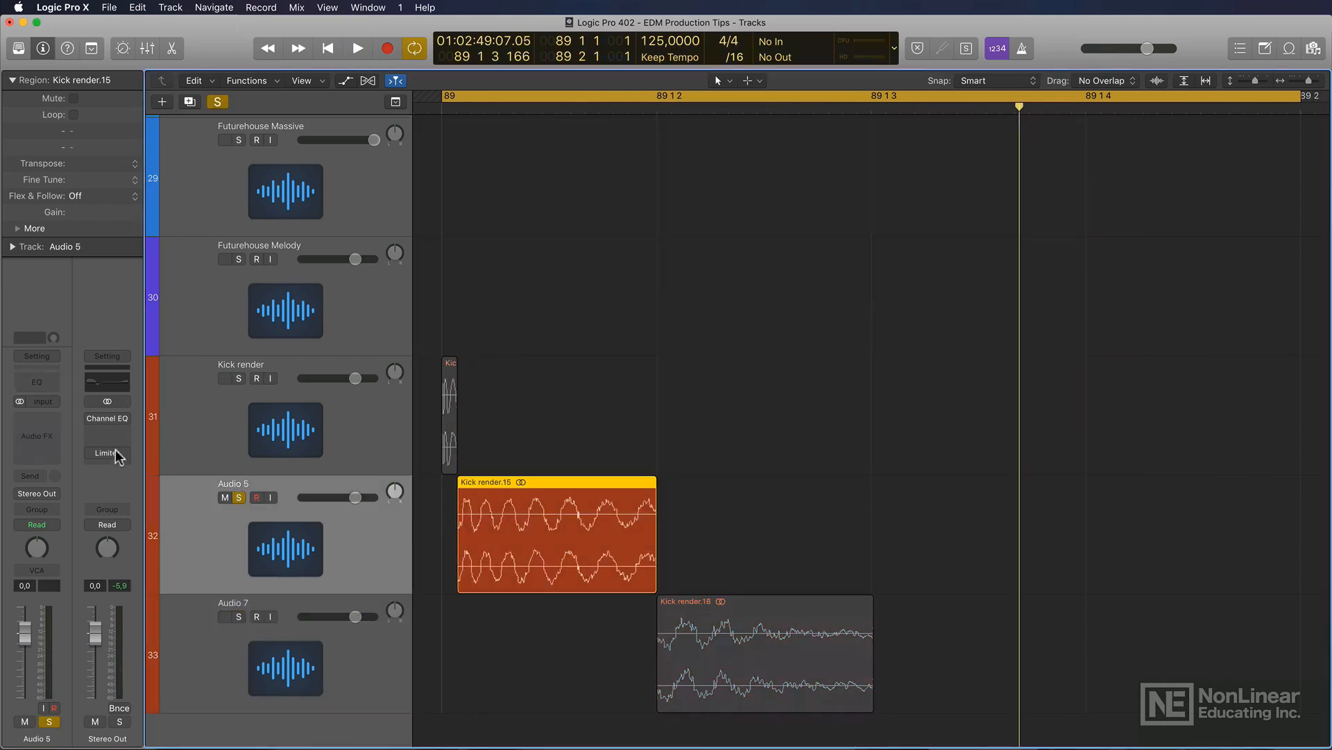
pyautogui.click(43, 380)
pyautogui.press('space')
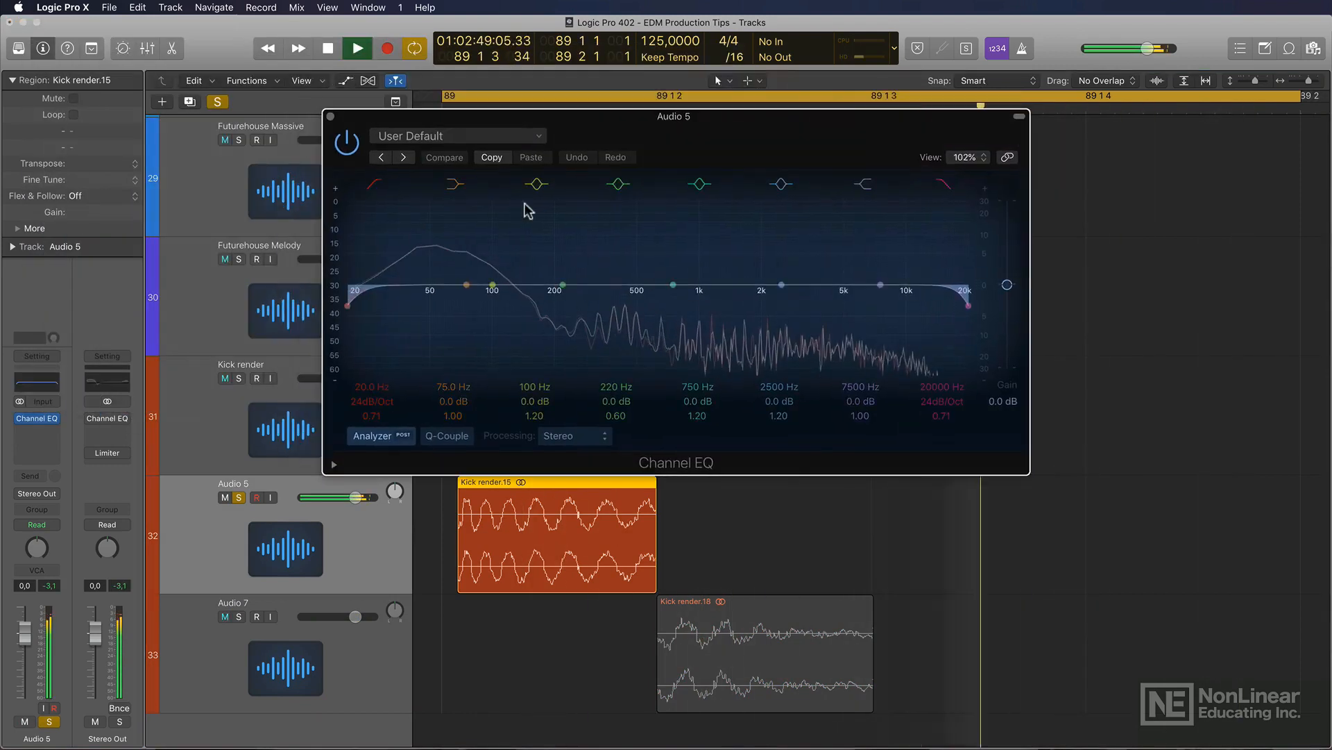
# - Turn off the low cut in Audio 5's Channel EQ, sweep the high cut down into the low frequencies, and unsolo the track
pyautogui.click(376, 184)
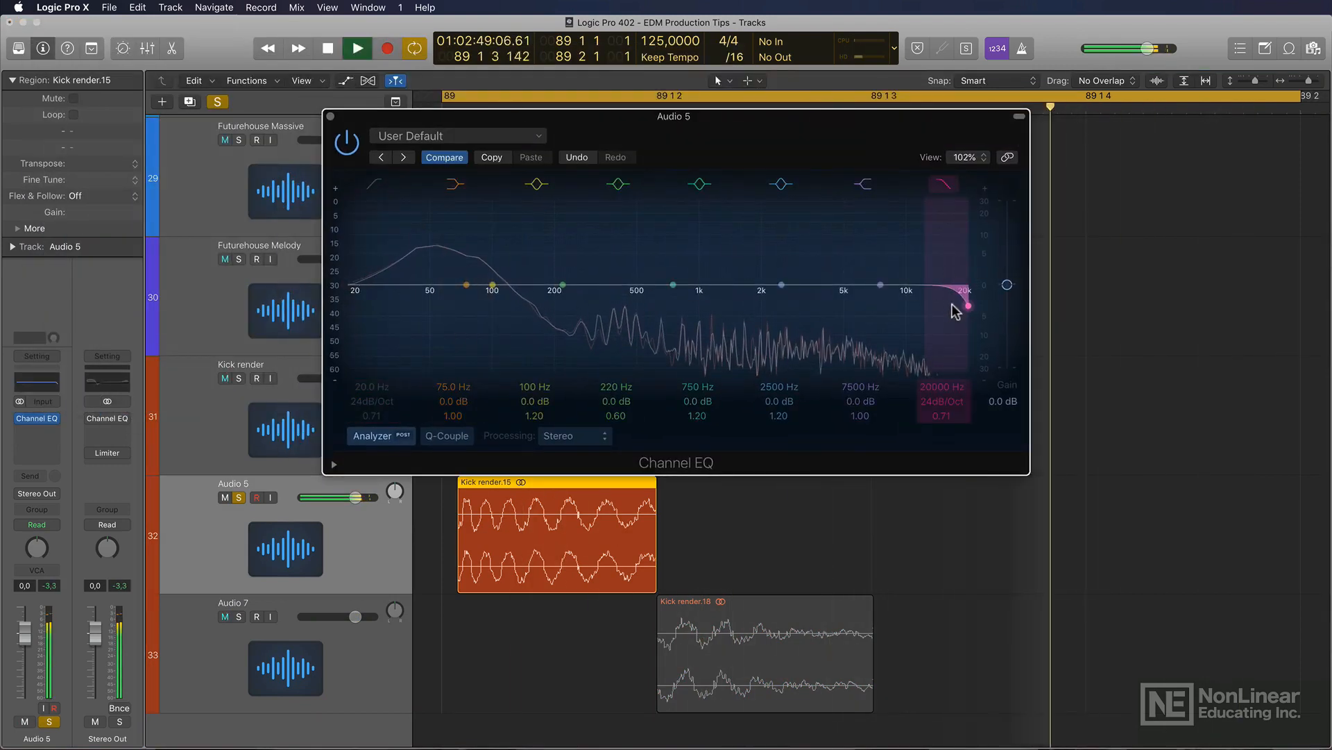
pyautogui.moveTo(952, 304); pyautogui.dragTo(505, 327)
pyautogui.press('space')
pyautogui.click(330, 116)
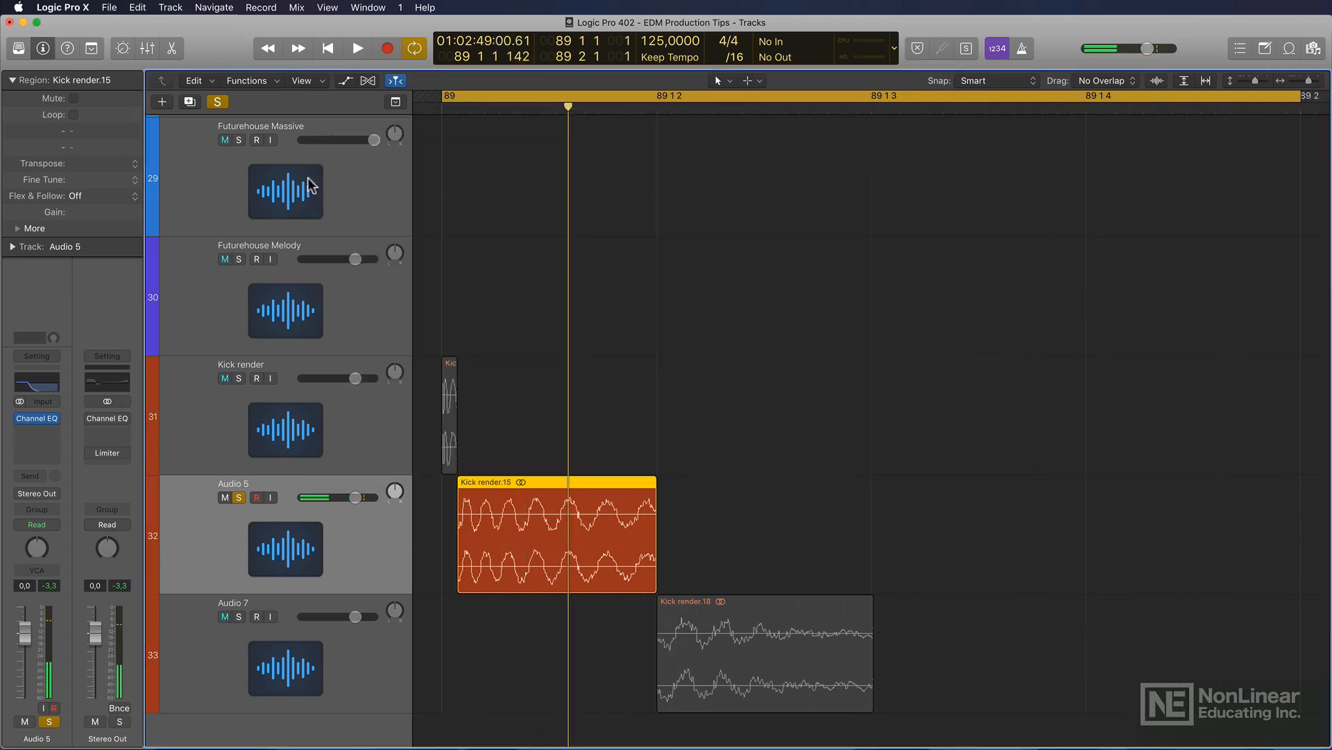
pyautogui.click(238, 499)
# - Solo the Kick render track and audition its short attack piece
pyautogui.click(269, 382)
pyautogui.click(238, 378)
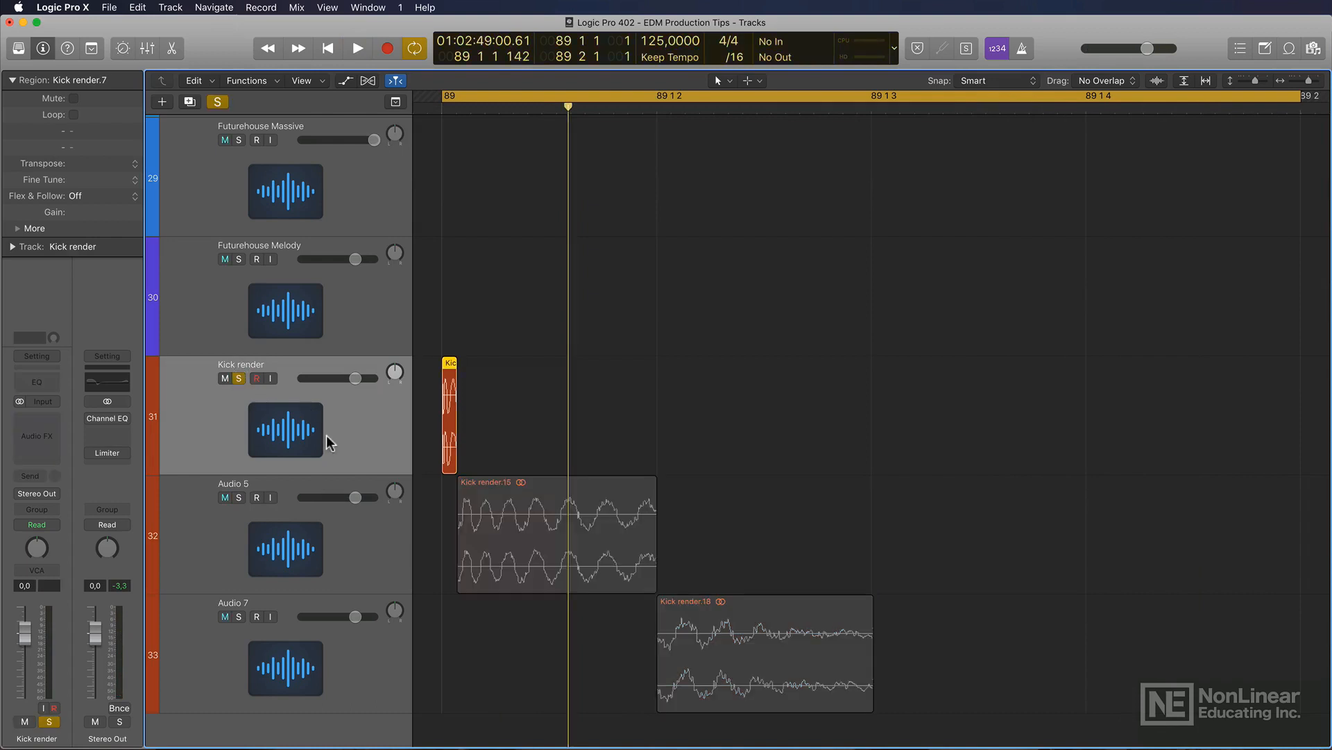
pyautogui.press('space')
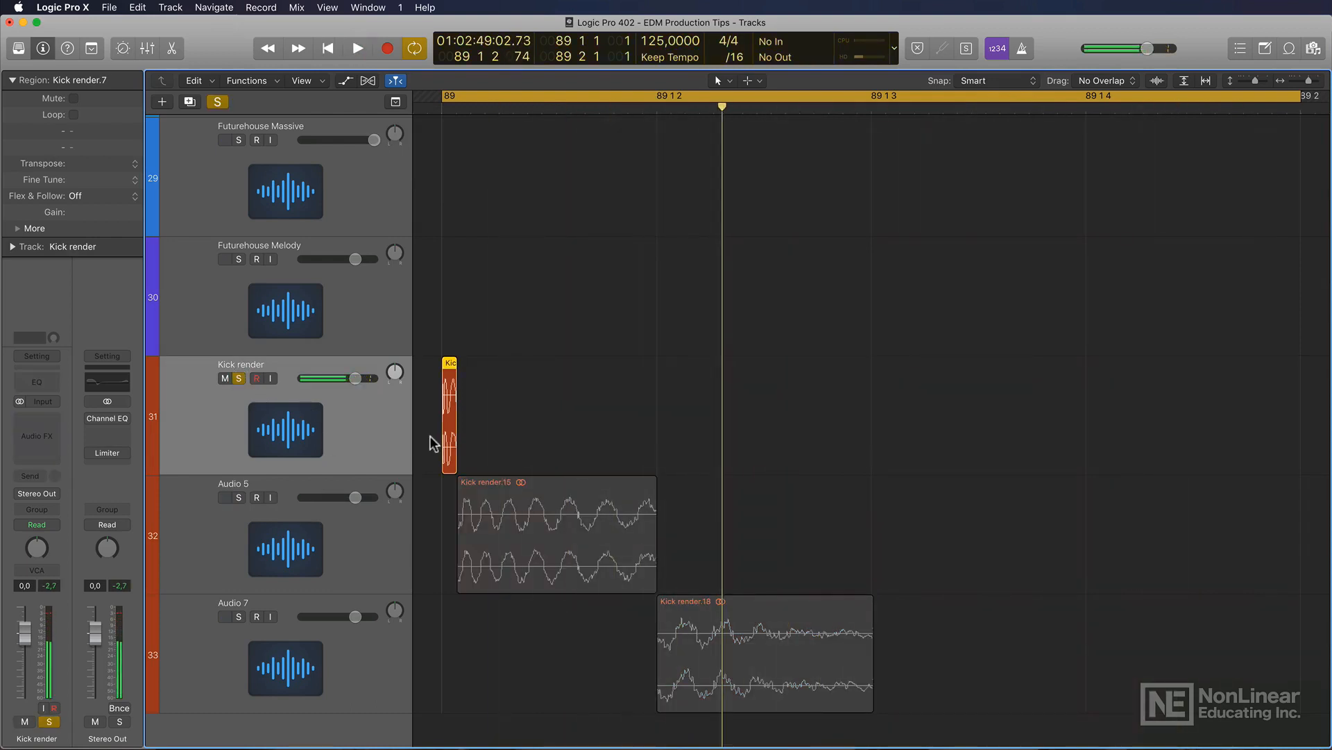
pyautogui.press('space')
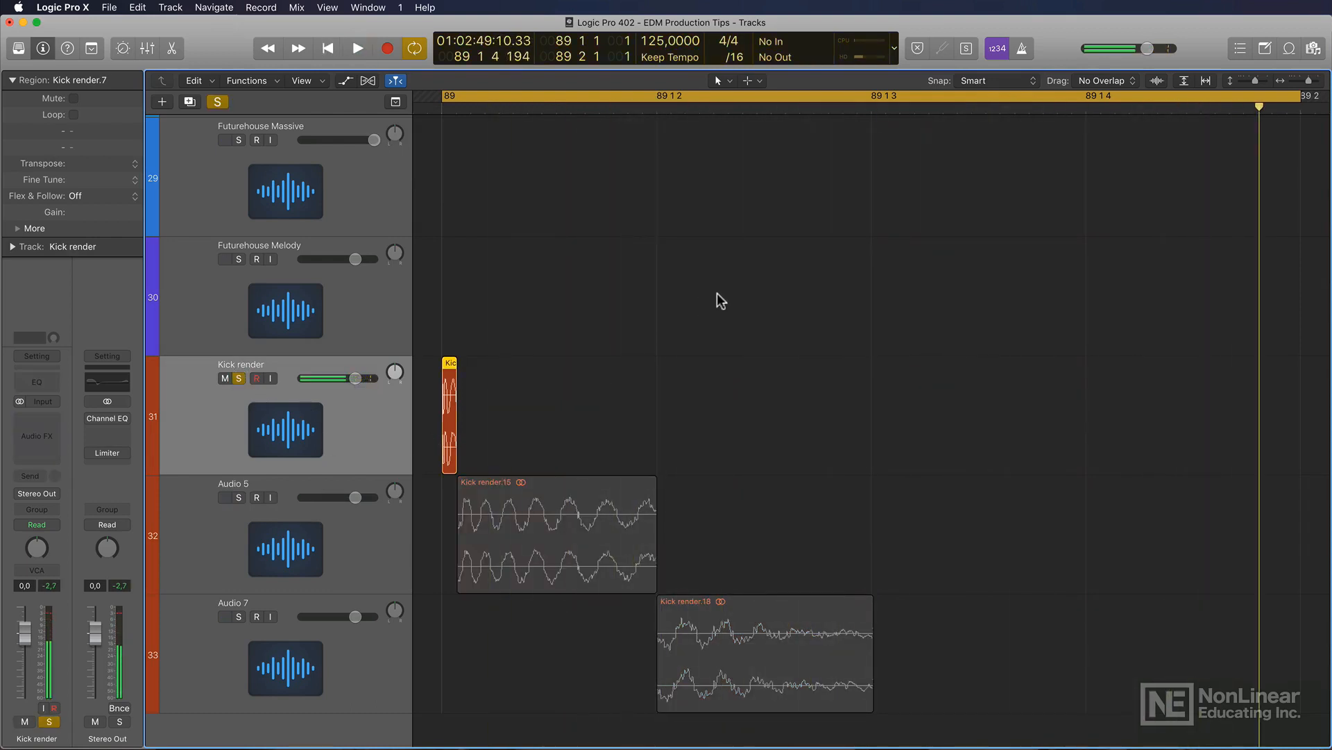
pyautogui.press('super+Left')
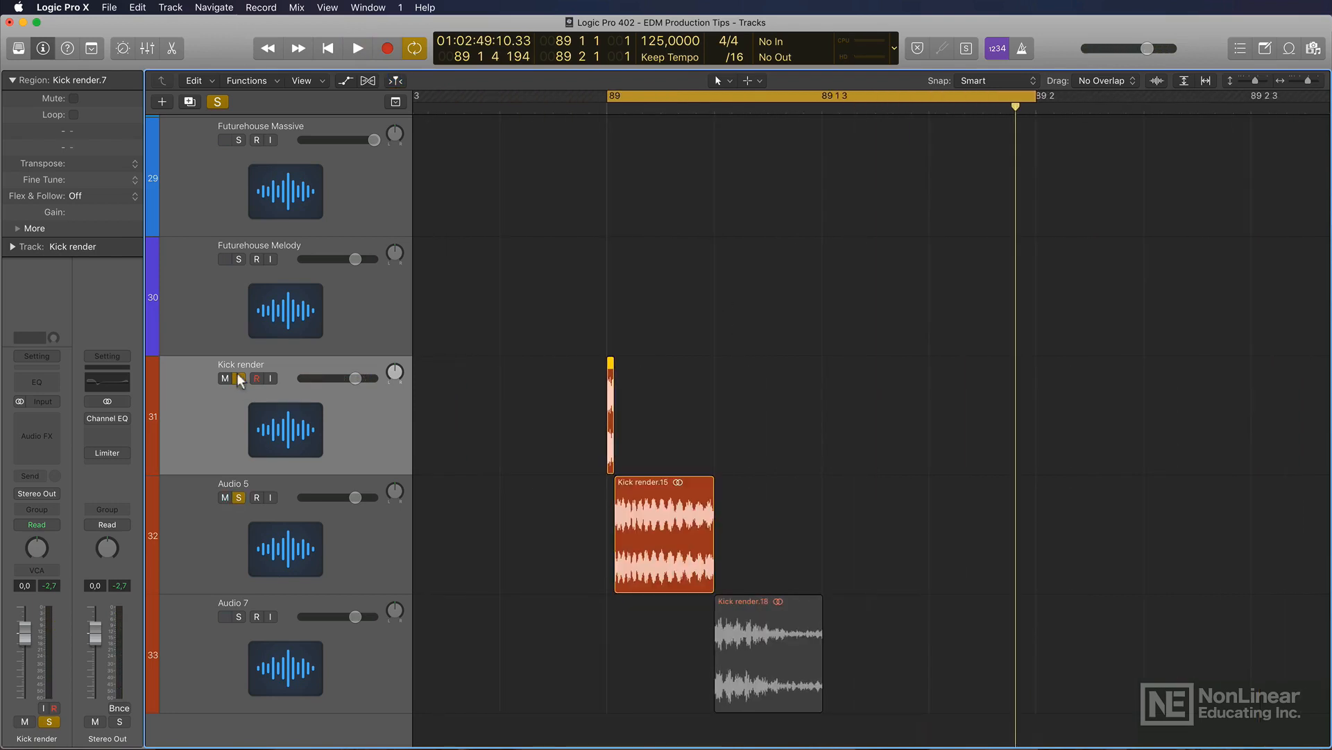
# - Clear the solos and audition the three kick tracks together with the rest of the loop
pyautogui.click(238, 499)
pyautogui.press('space')
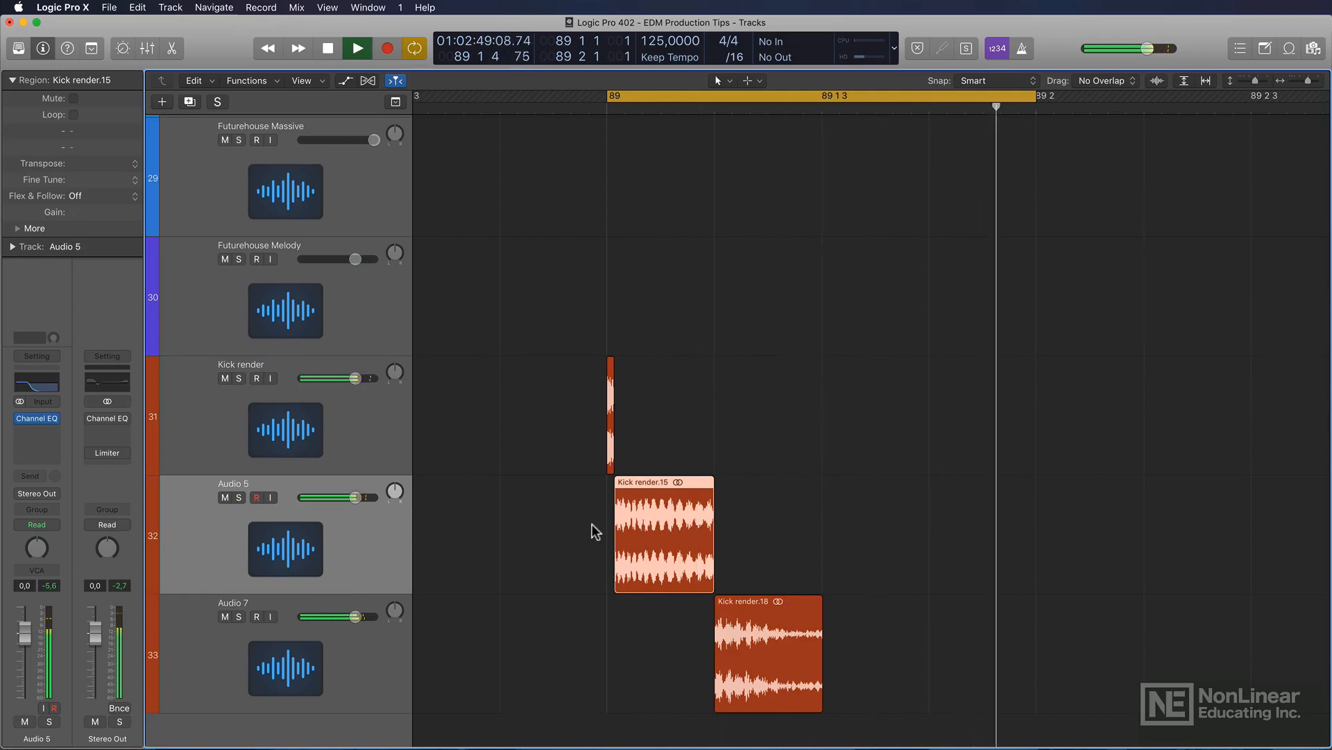
pyautogui.press('space')
# - Show the mixer, raise the high cut in Audio 5's Channel EQ to 295 Hz, and audition the result
pyautogui.press('x')
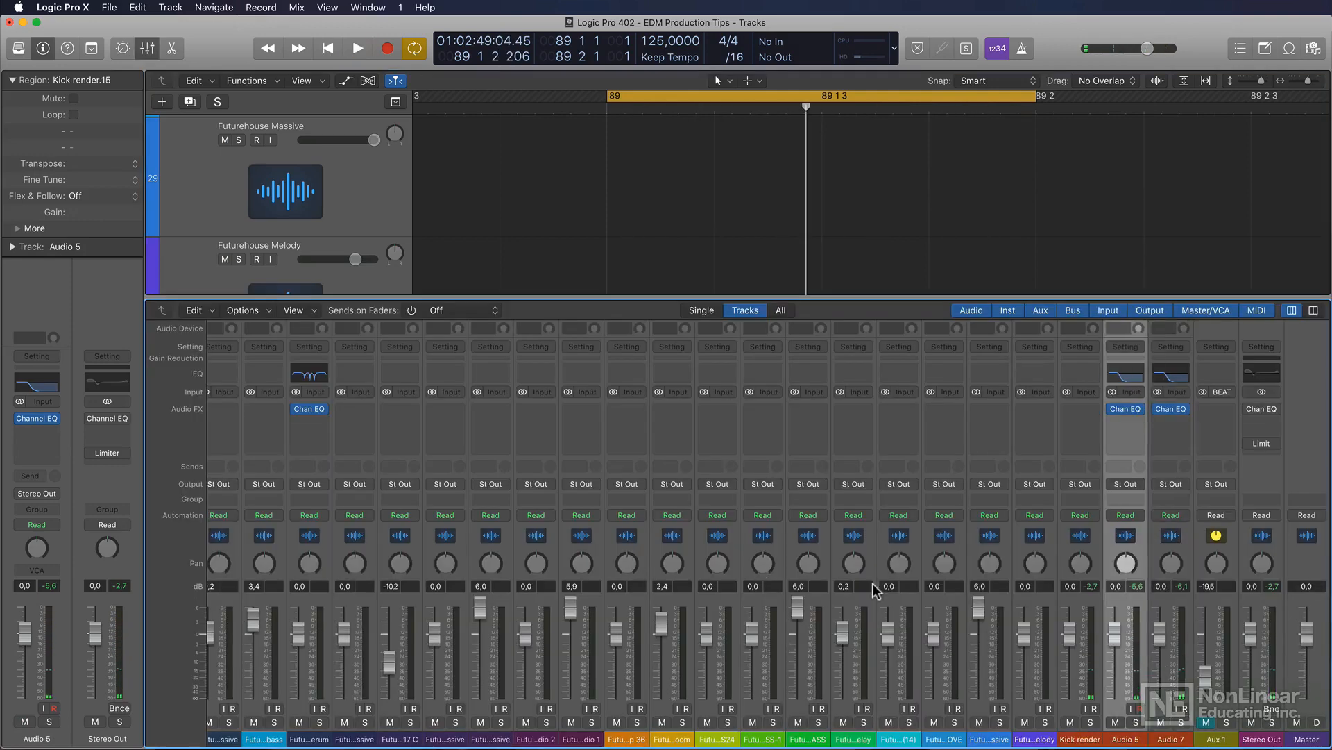
pyautogui.click(1081, 742)
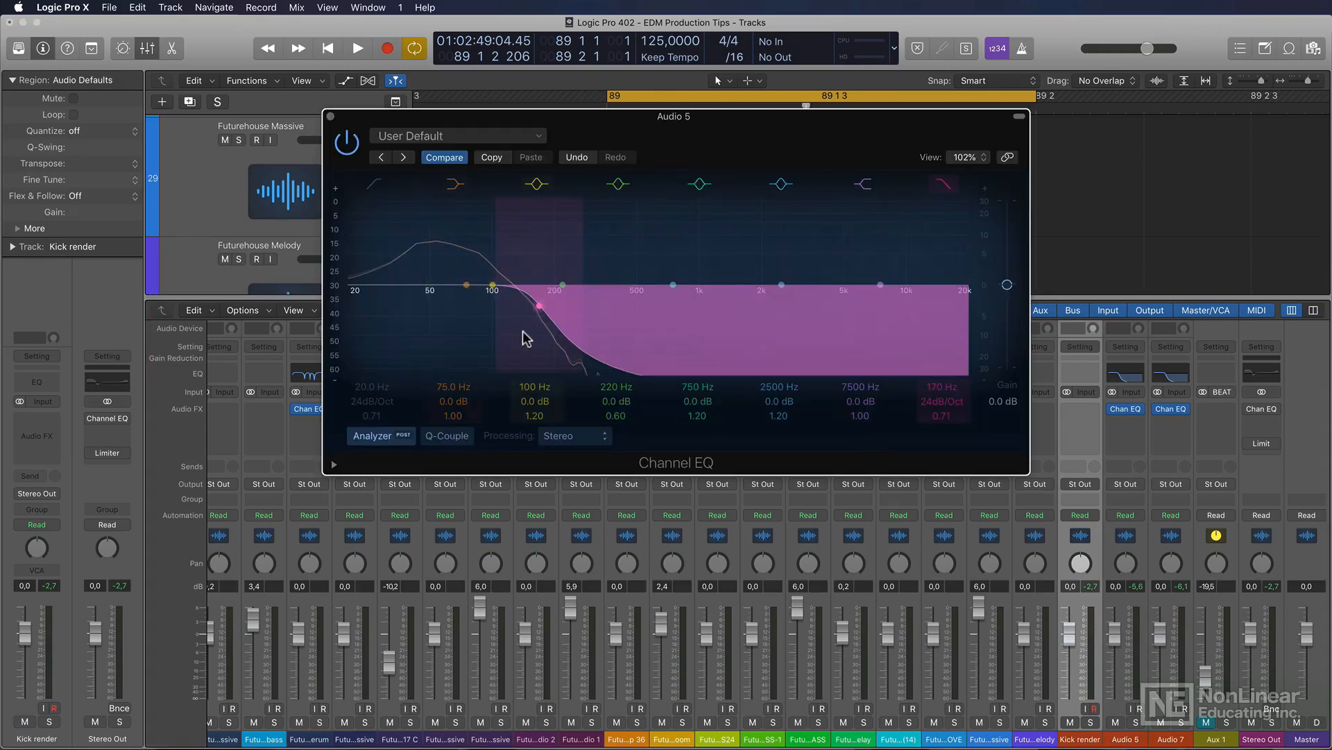
pyautogui.moveTo(536, 335); pyautogui.dragTo(578, 337)
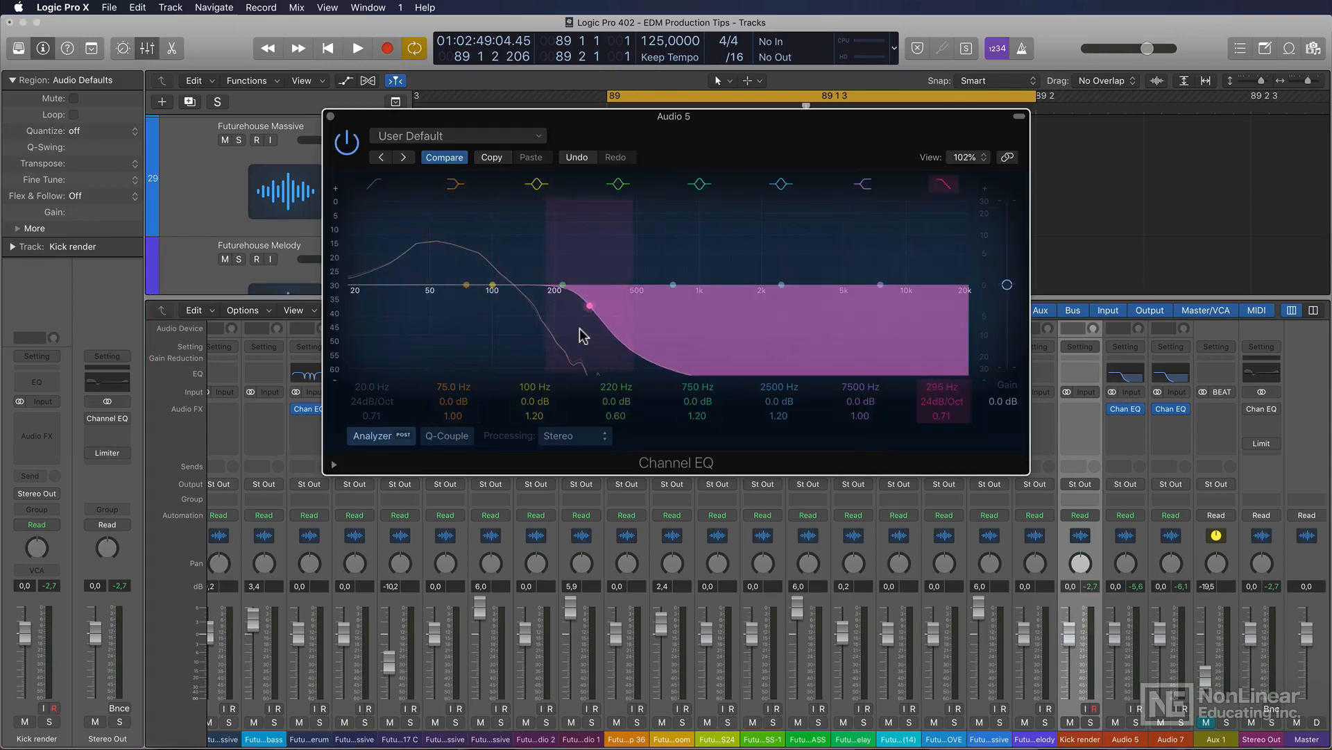
pyautogui.press('space')
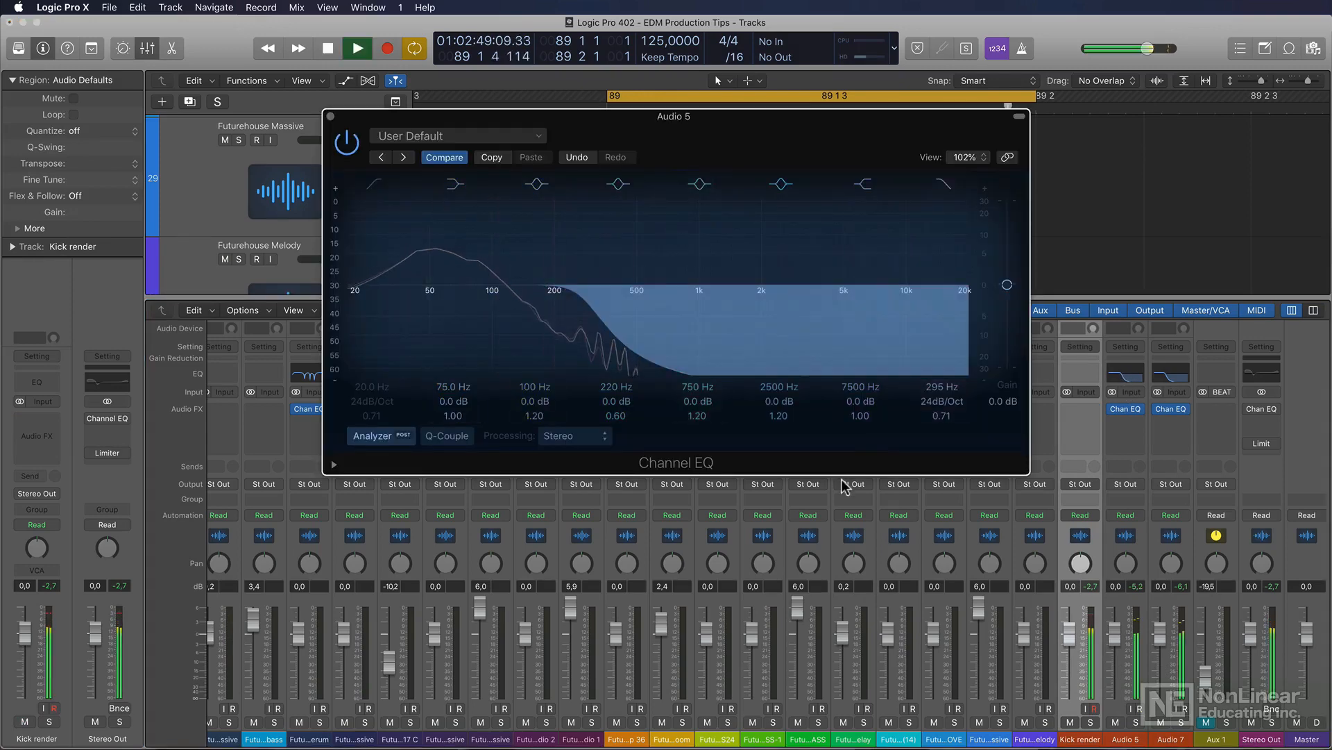
pyautogui.press('space')
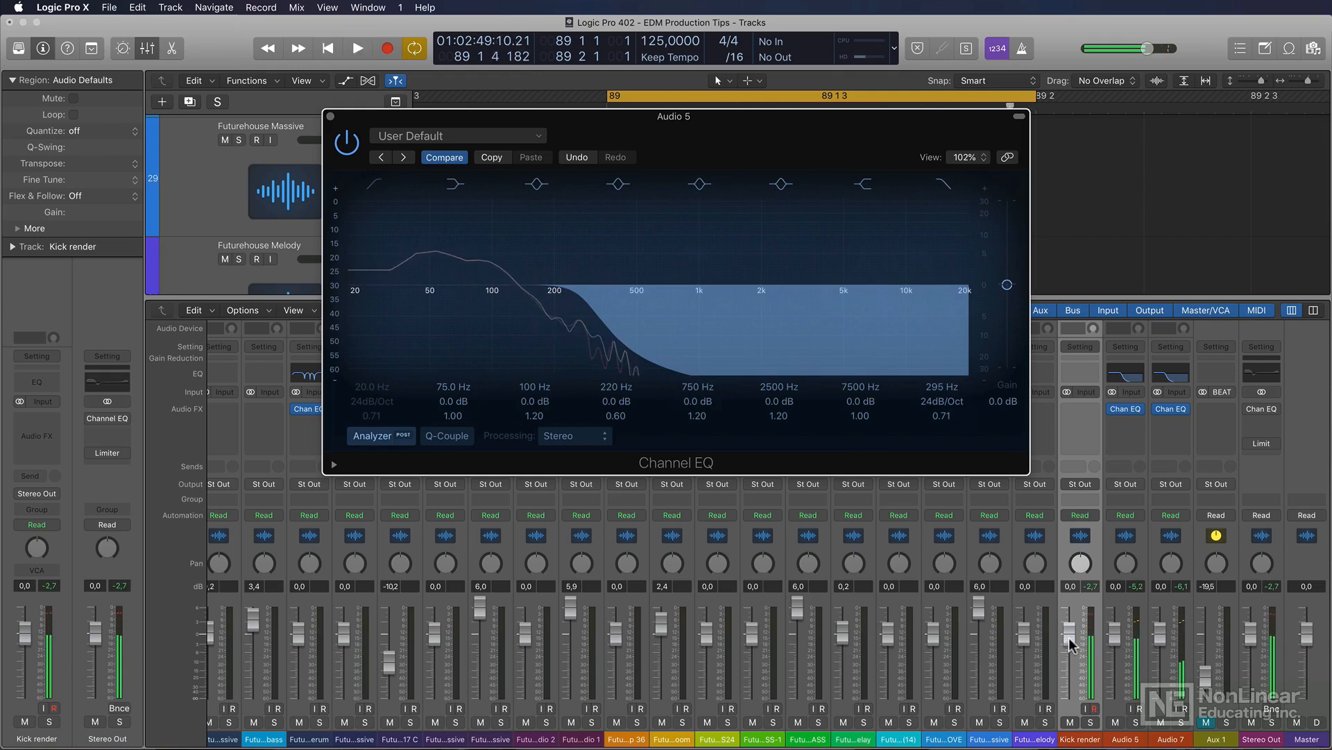
# - Balance the kick parts during playback: Kick render at -5.3 dB, Audio 5 at 0.4 dB, Audio 7 at -0.5 dB, briefly soloing Audio 7
pyautogui.click(1070, 643)
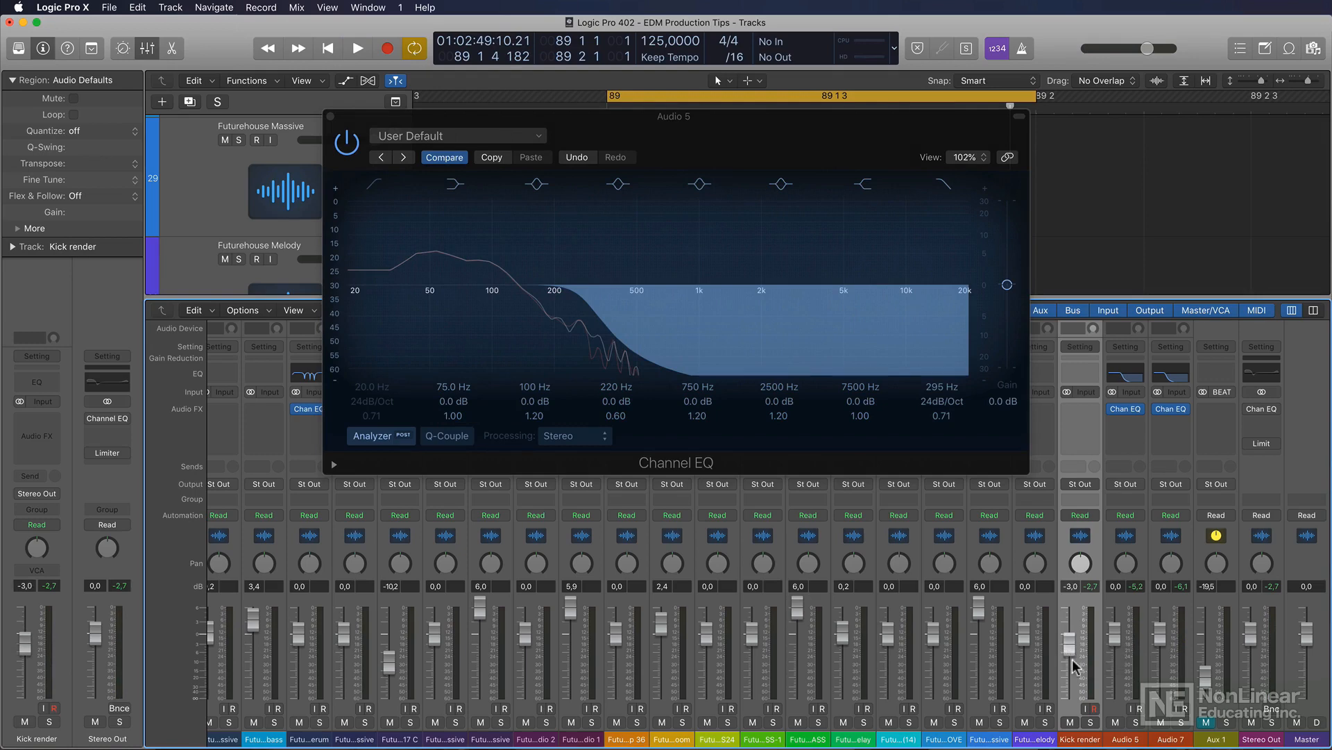
pyautogui.press('space')
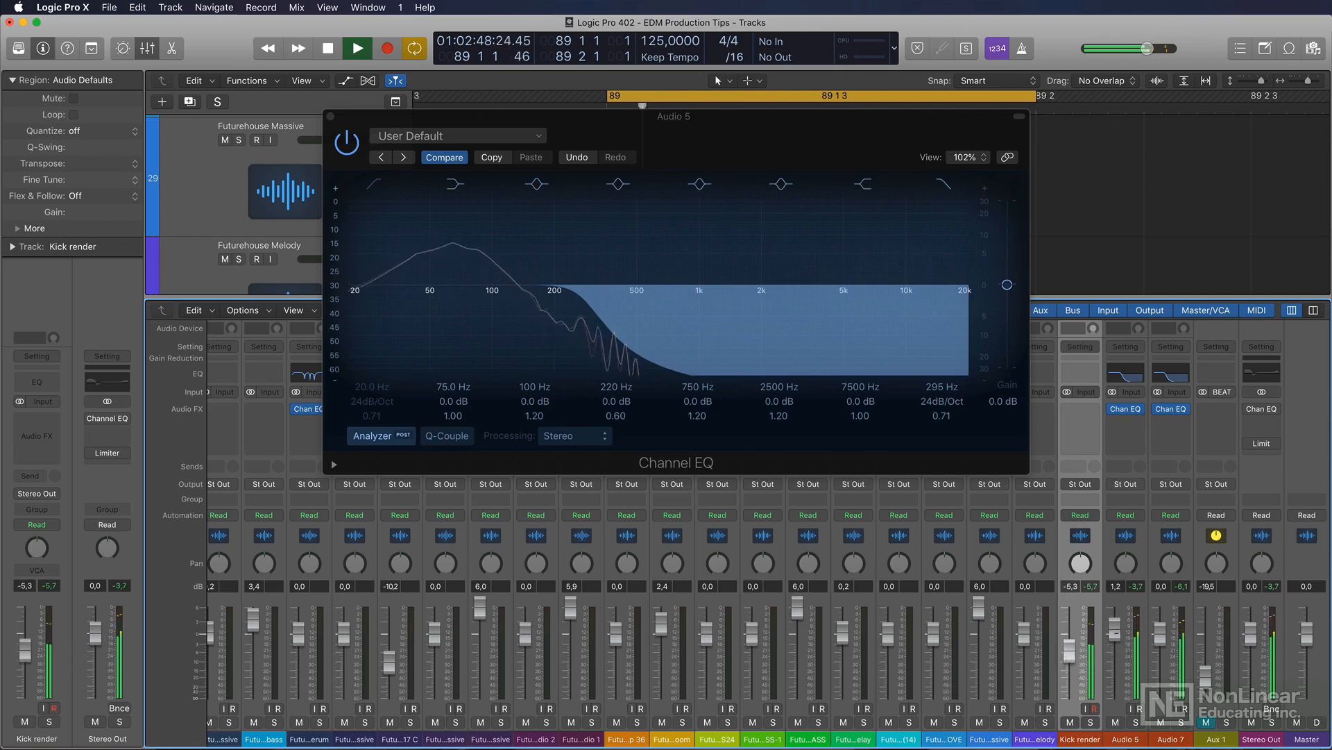
pyautogui.click(1182, 723)
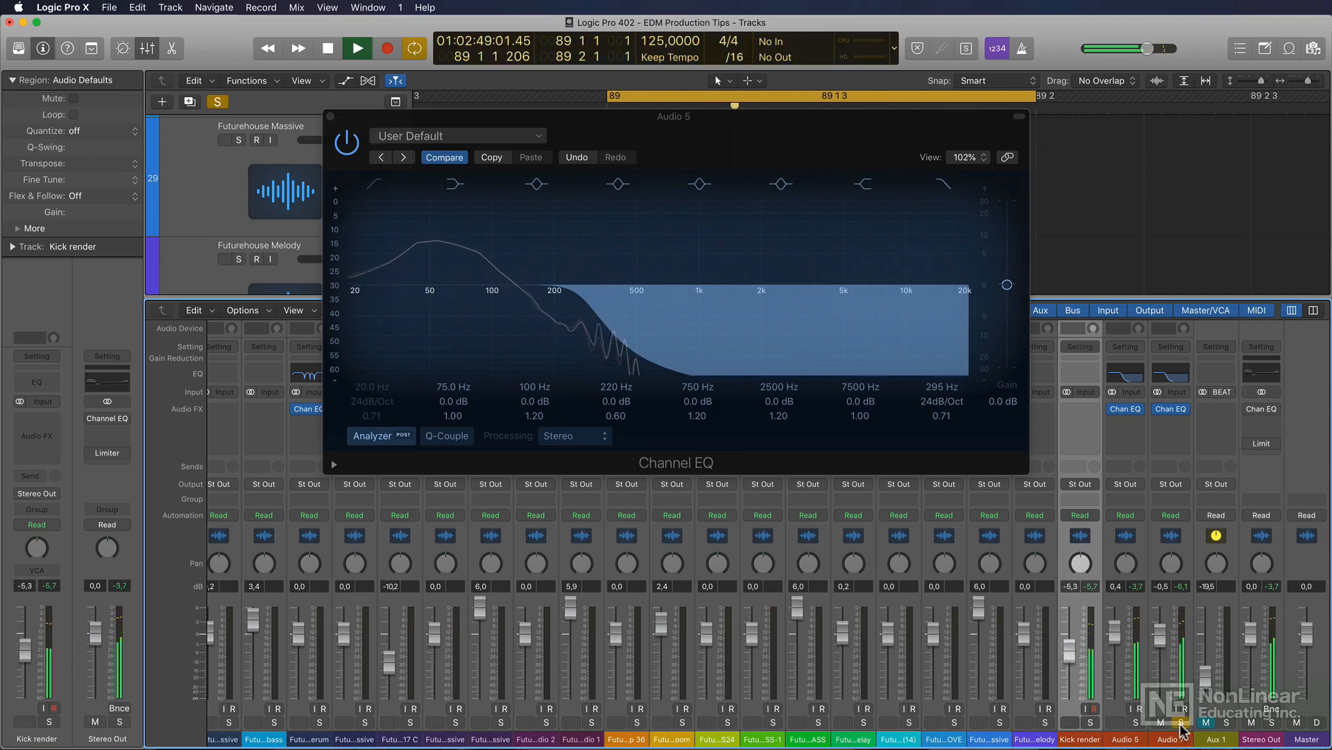
pyautogui.click(1182, 724)
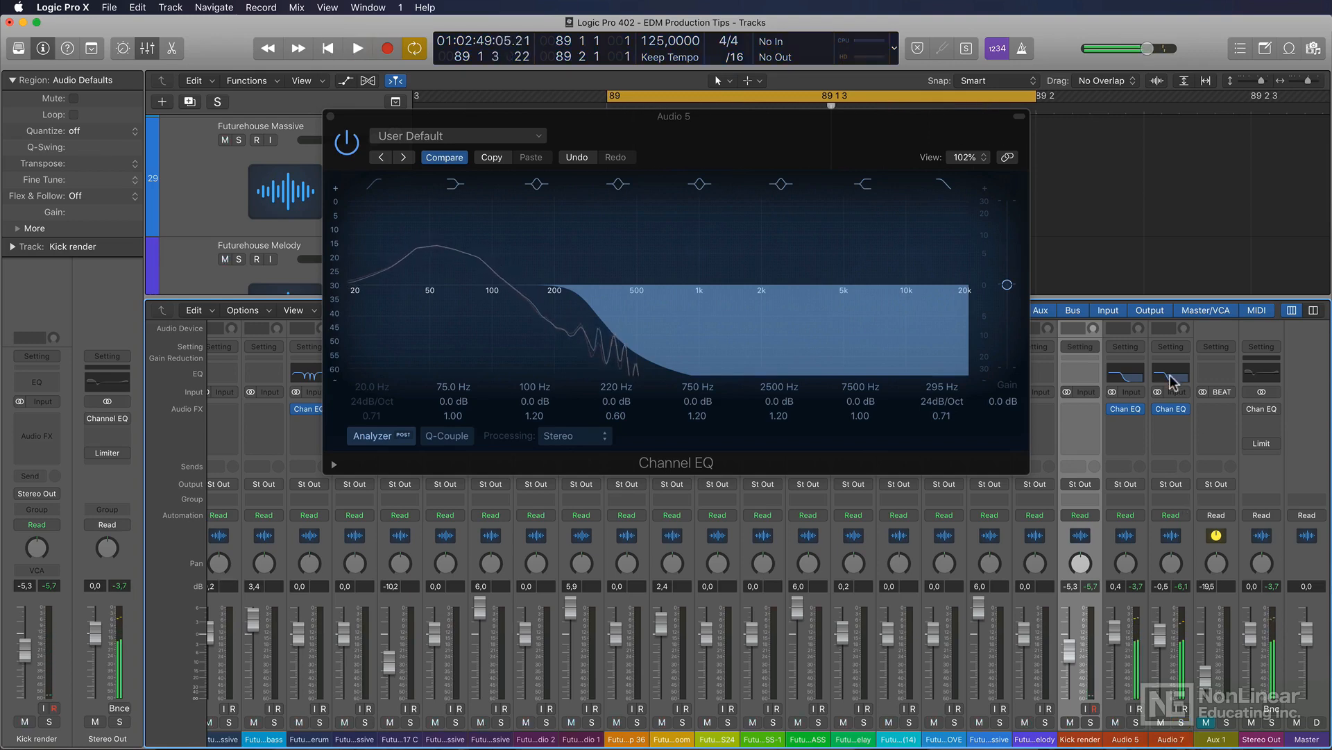
# - Set the high cut in Audio 7's Channel EQ to 134 Hz, audition the track soloed, and clear all solos
pyautogui.click(1170, 378)
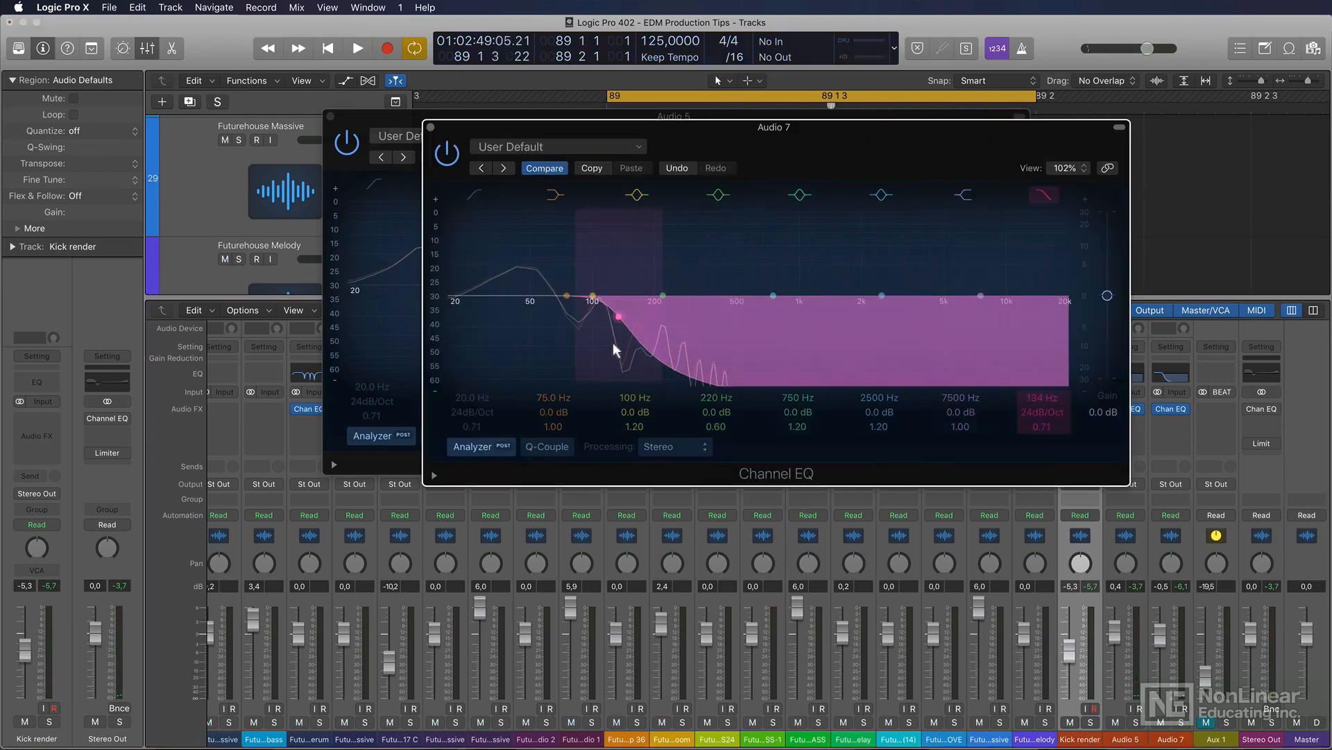
pyautogui.click(1179, 723)
pyautogui.press('space')
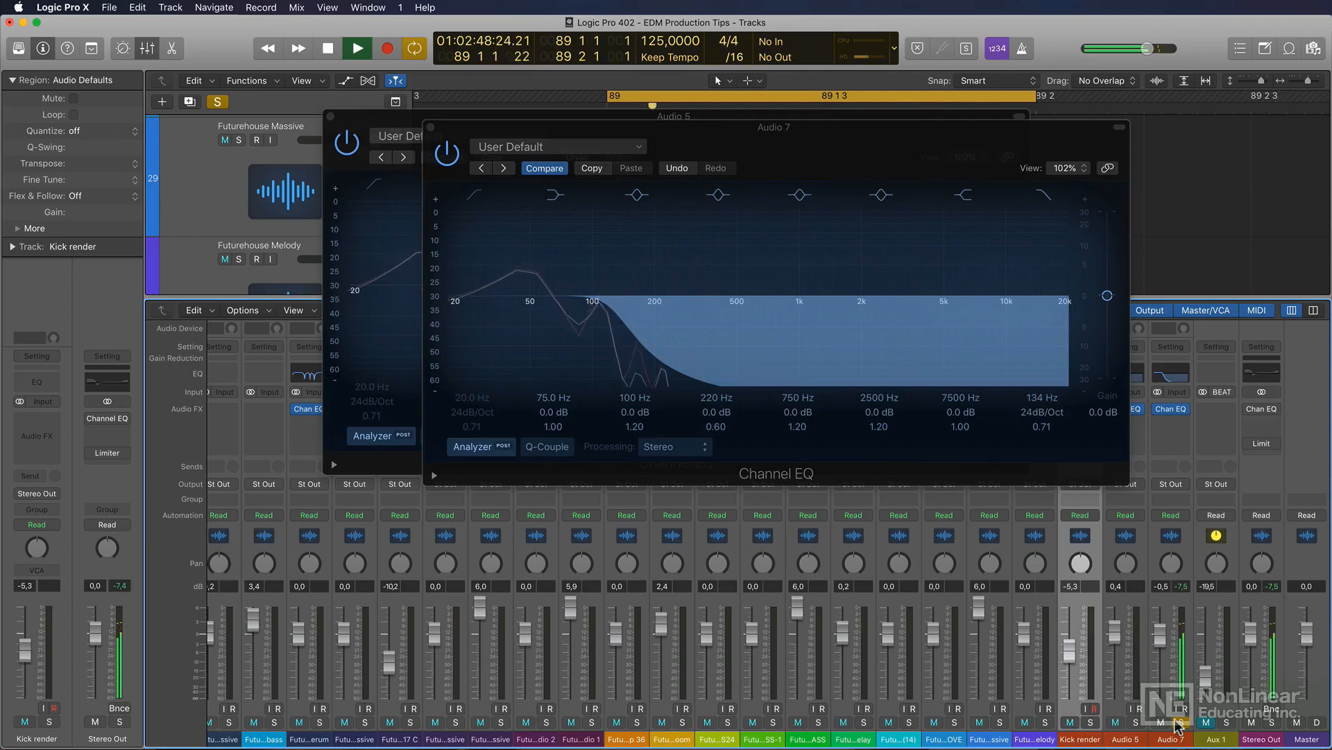
pyautogui.keyDown('super'); pyautogui.click(1092, 722); pyautogui.keyUp('super')
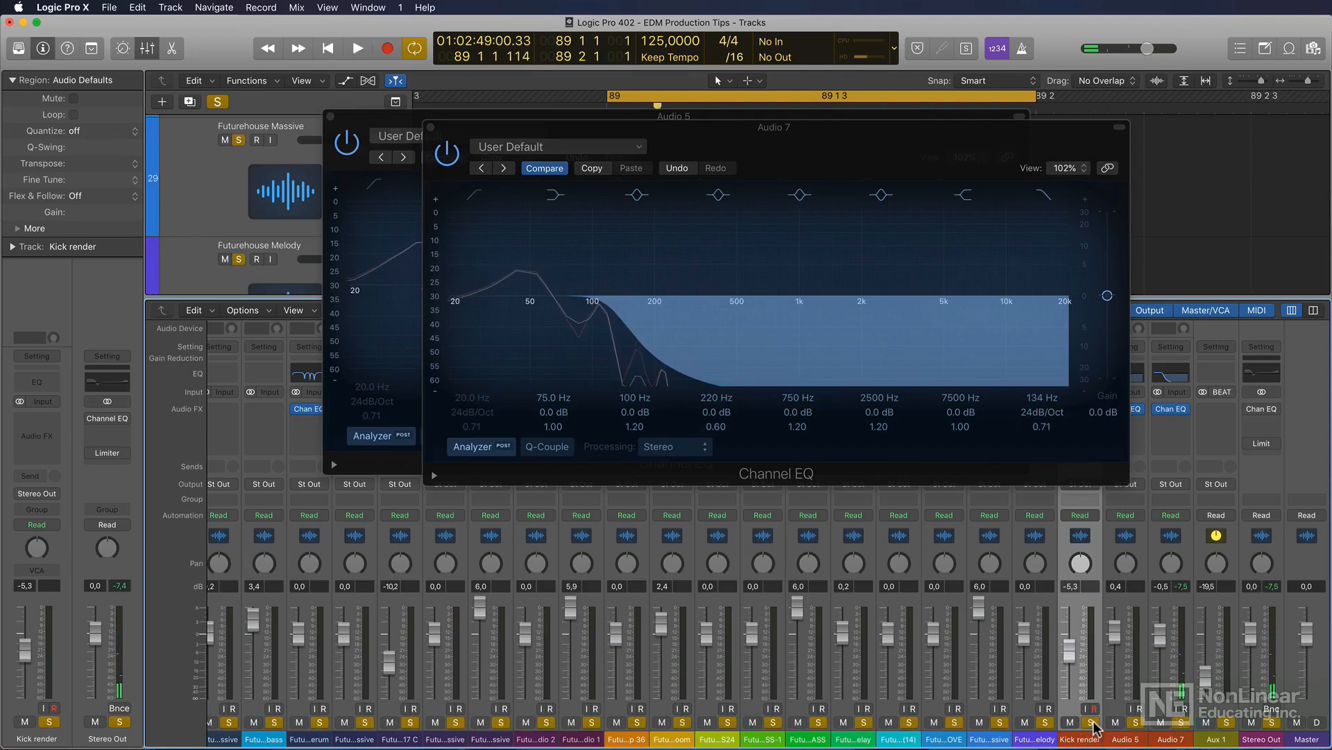
pyautogui.keyDown('super'); pyautogui.click(1091, 722); pyautogui.keyUp('super')
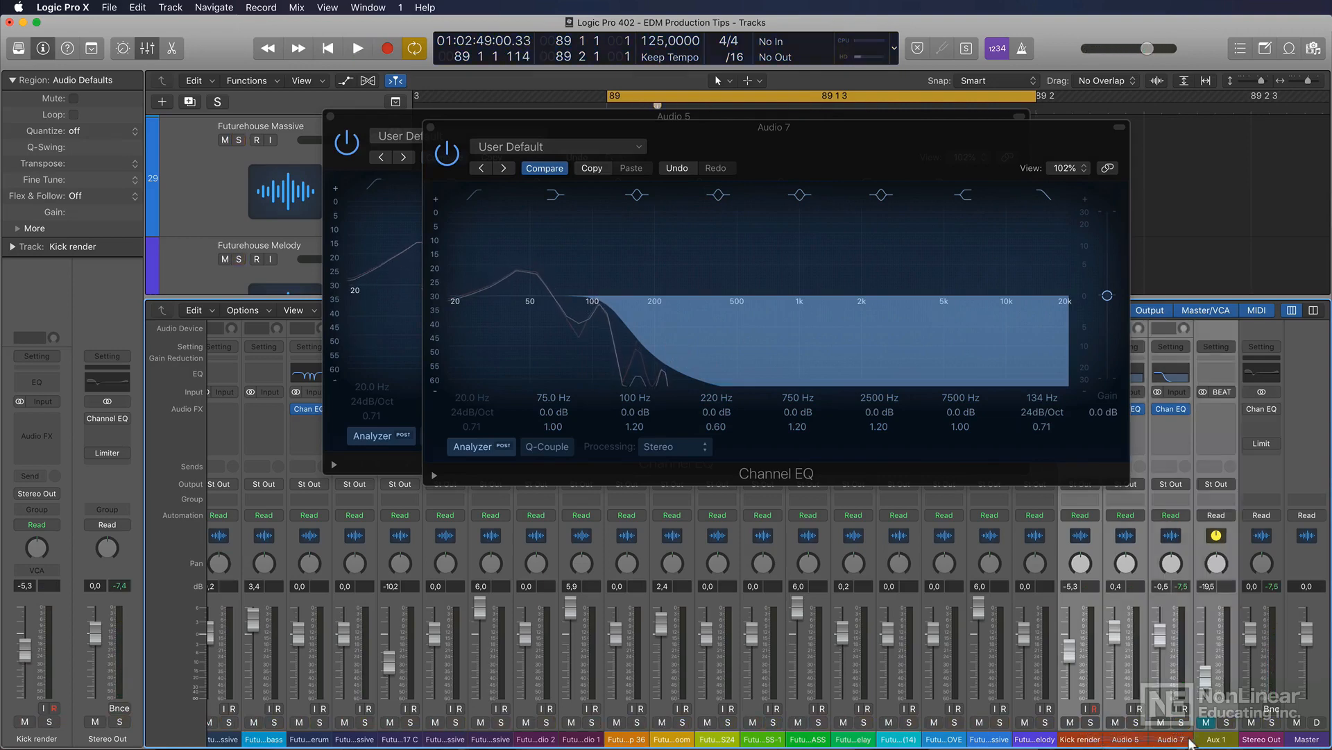
# - Solo the three kick tracks together and, during playback, set the faders to -5.2 dB for Kick render, 1.2 dB for Audio 5 and 0.3 dB for Audio 7
pyautogui.click(1180, 722)
pyautogui.press('space')
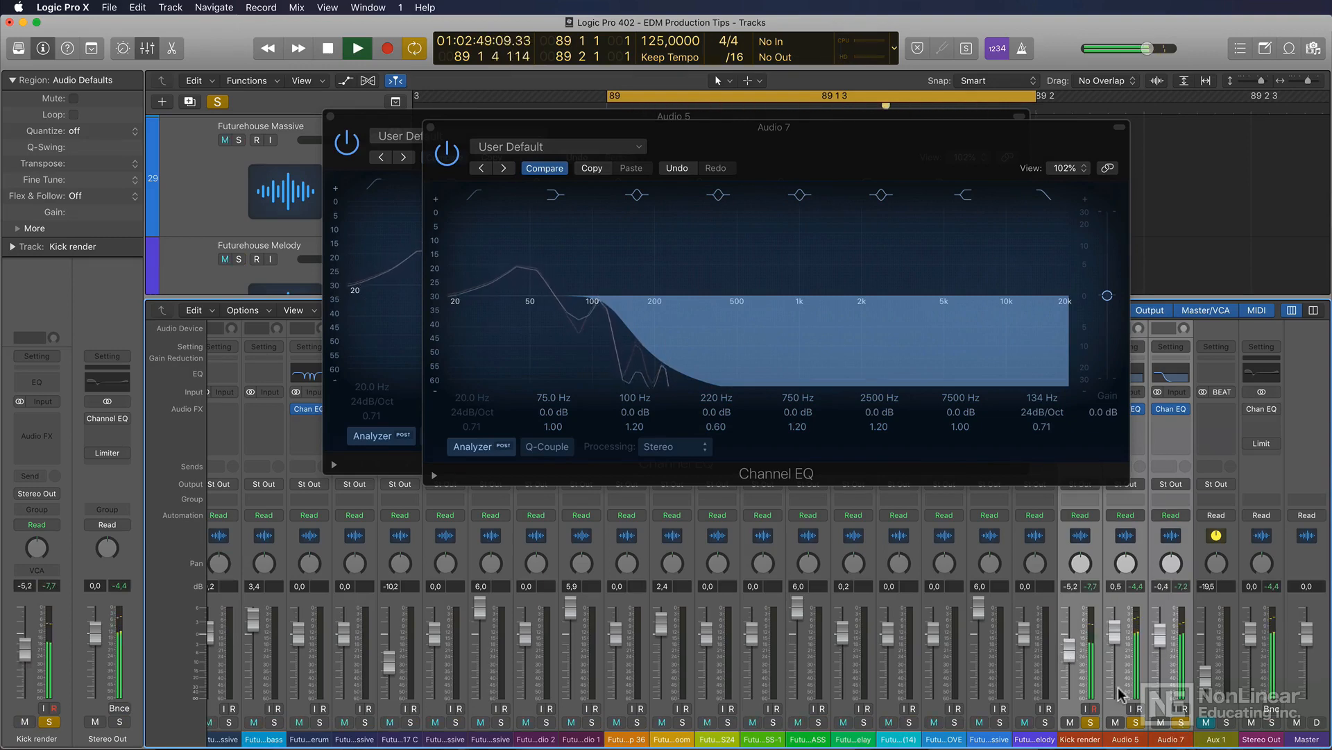
pyautogui.moveTo(1114, 632); pyautogui.dragTo(1160, 631)
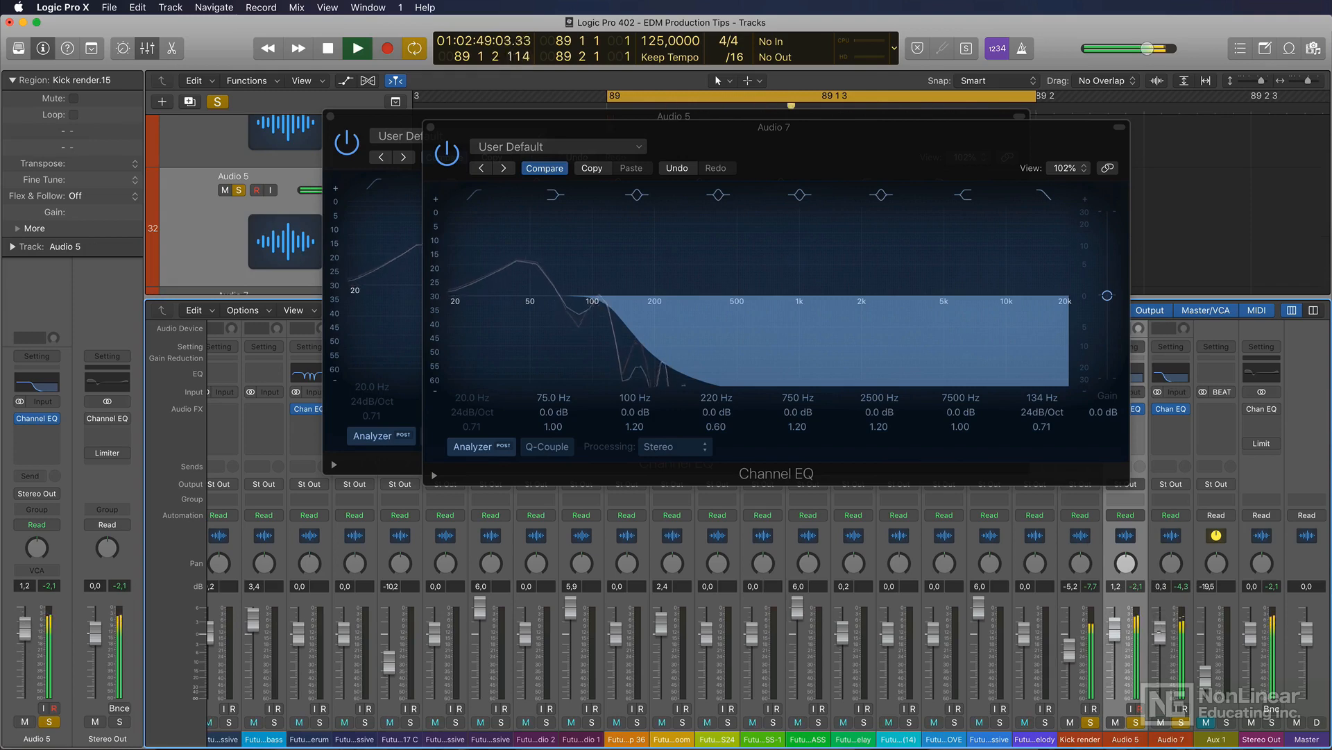
pyautogui.press('space')
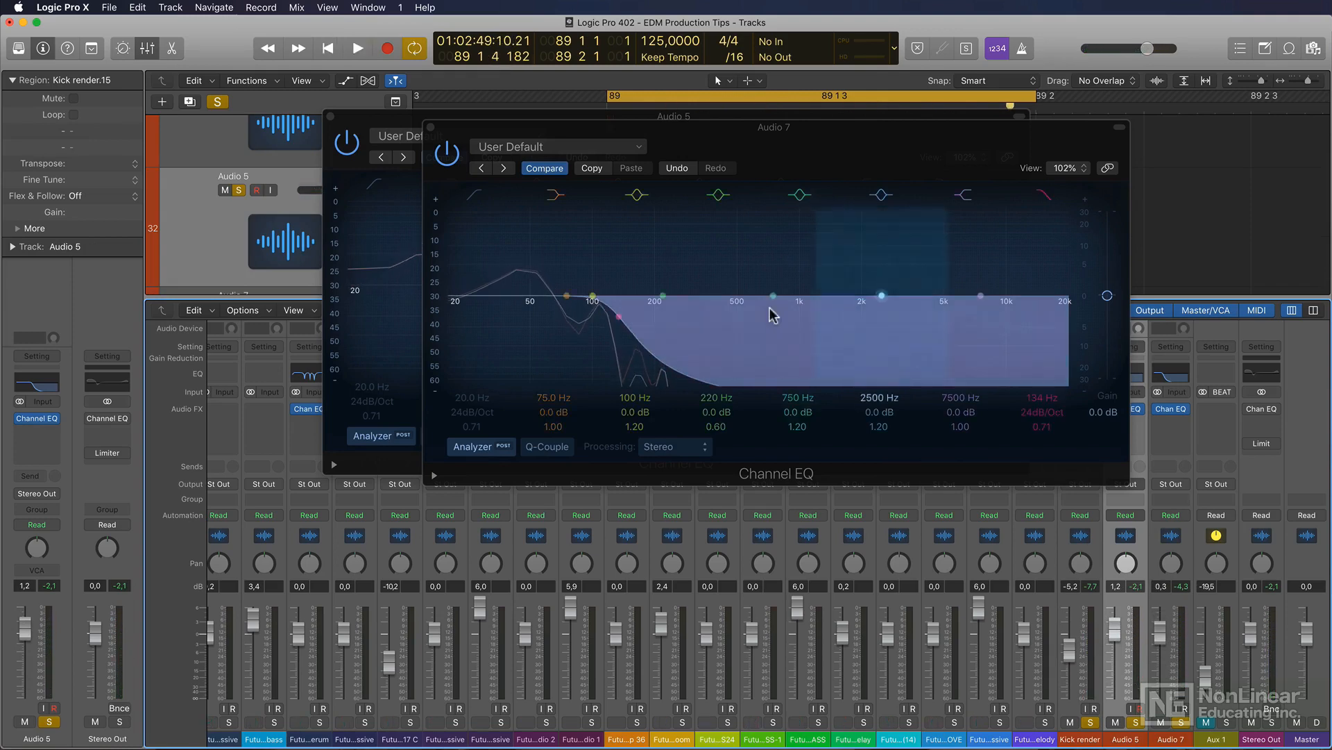
# - Close both Channel EQ windows and route the outputs of Kick render, Audio 5 and Audio 7 to the BEATS bus
pyautogui.click(431, 127)
pyautogui.click(331, 118)
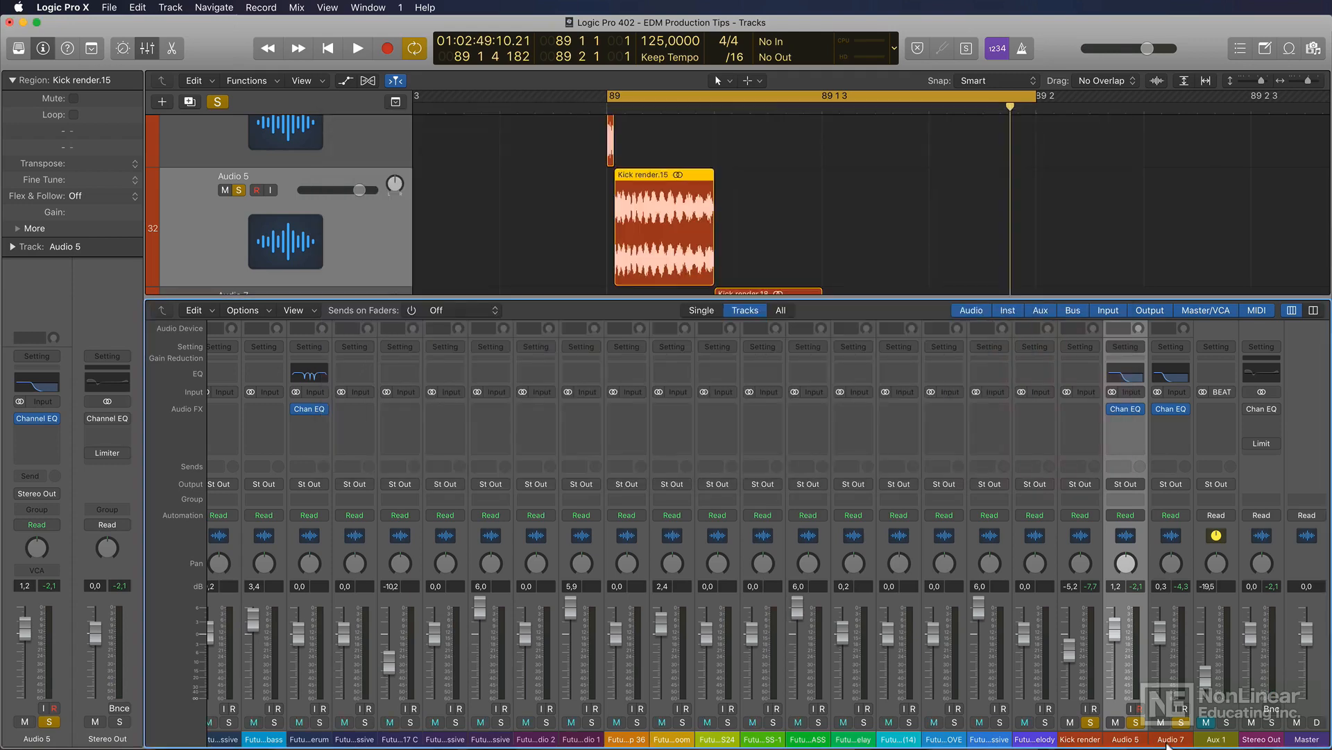
pyautogui.moveTo(1080, 739); pyautogui.dragTo(1186, 743)
pyautogui.click(1095, 484)
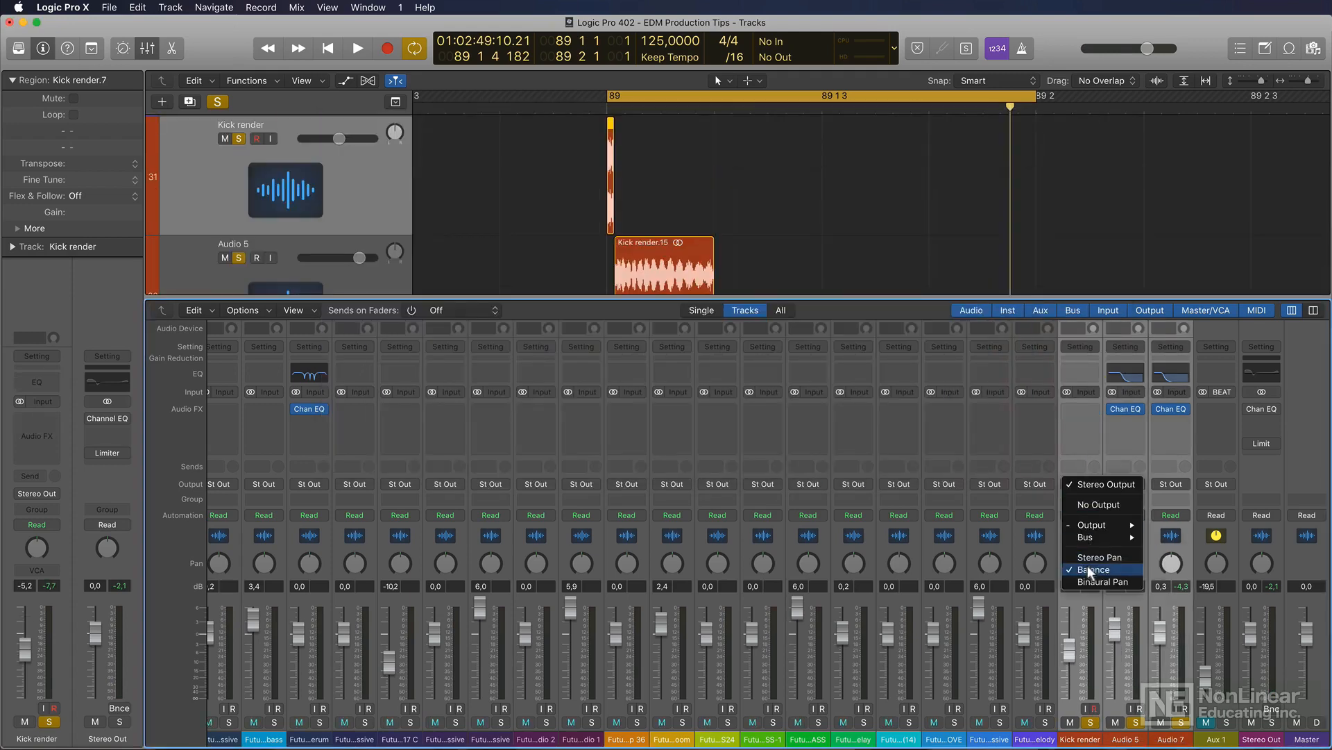
pyautogui.moveTo(1088, 537)
pyautogui.click(1200, 453)
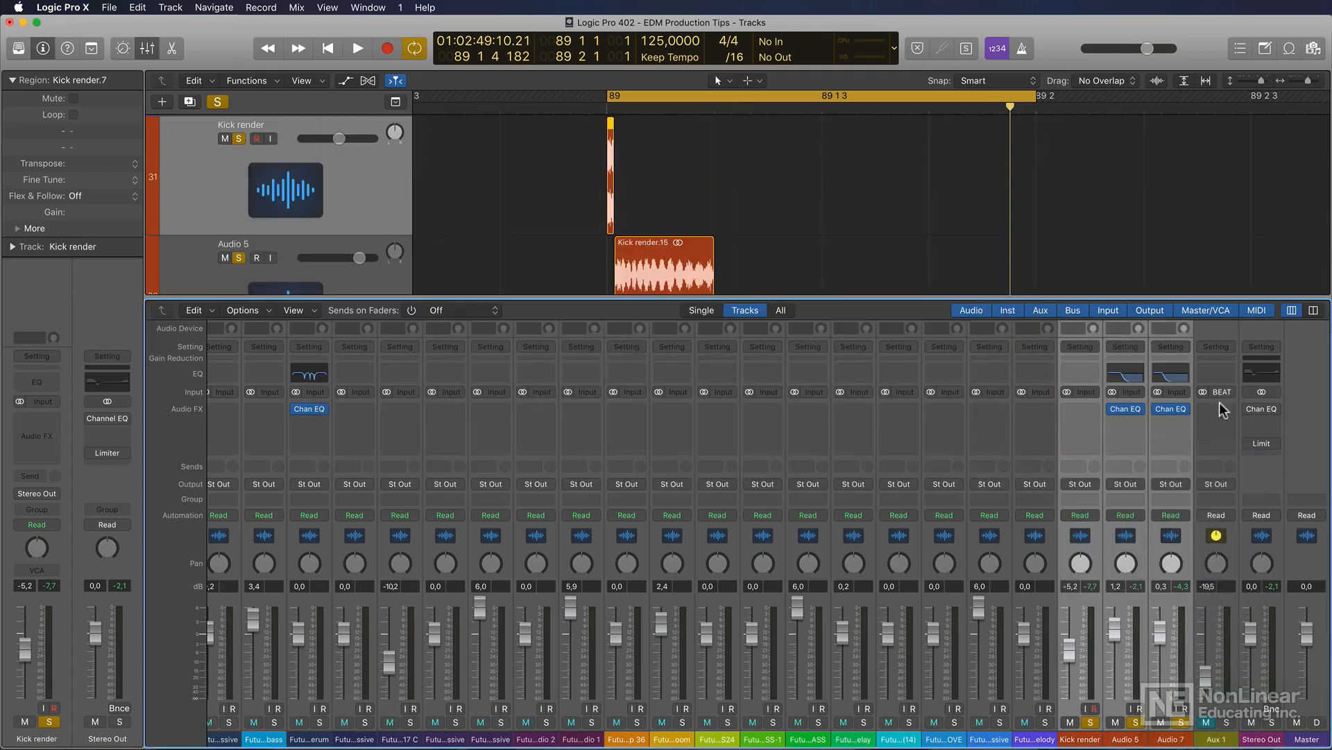
# - Insert a Compressor on Aux 1, choose the Studio VCA model, set the threshold to about -28.5 dB, and turn off automatic release during playback
pyautogui.click(1227, 410)
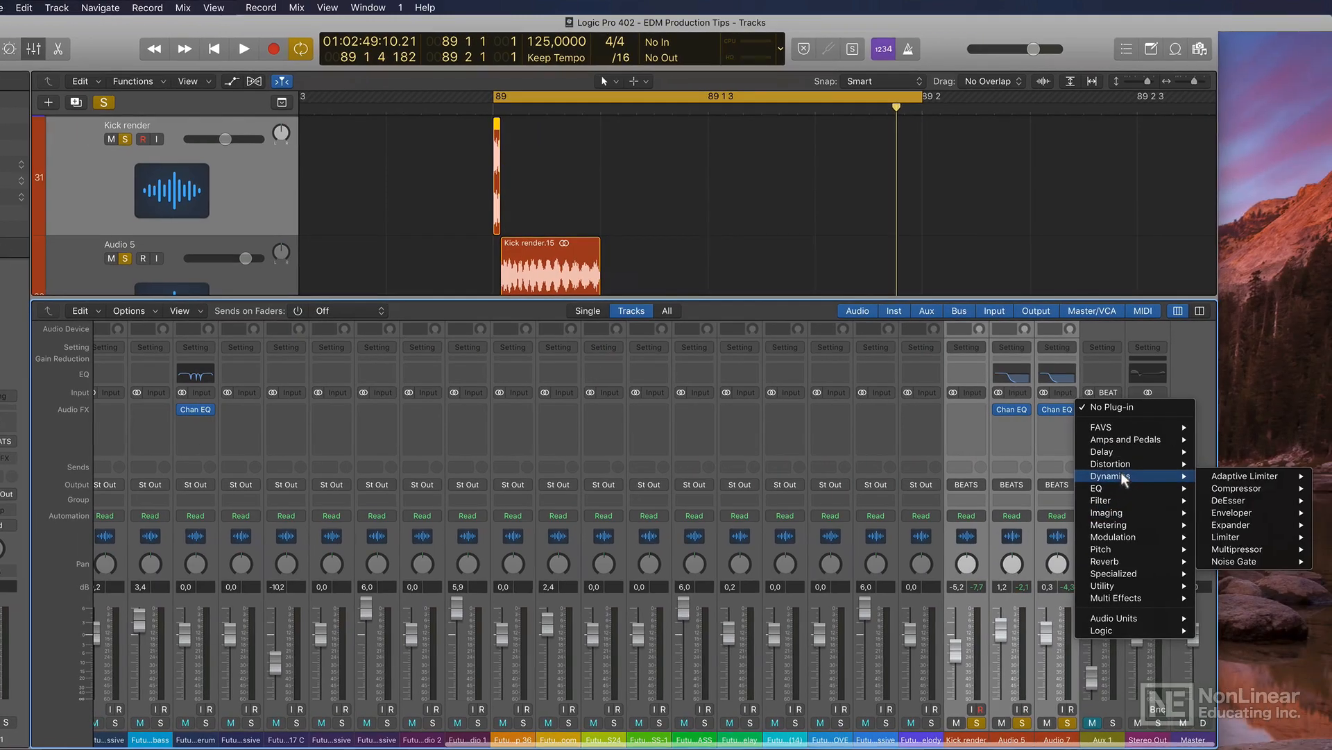
pyautogui.click(1235, 489)
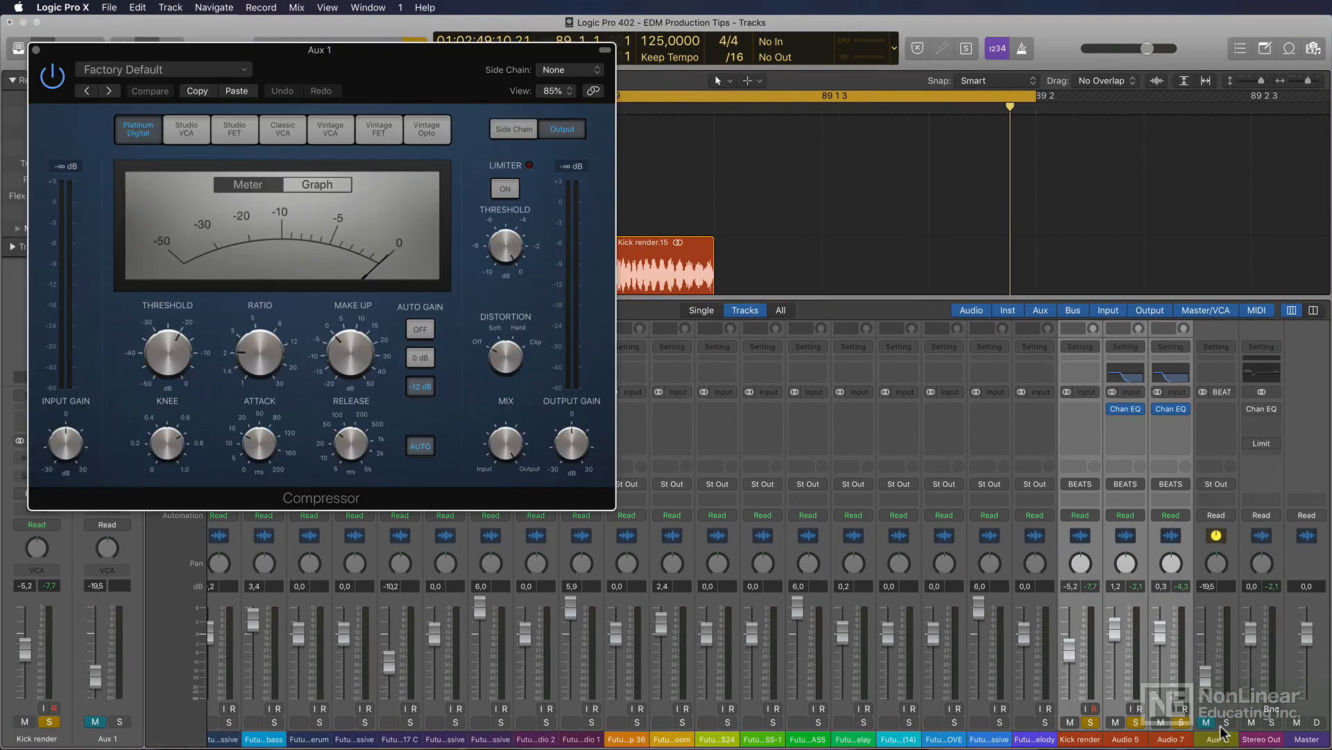
pyautogui.press('space')
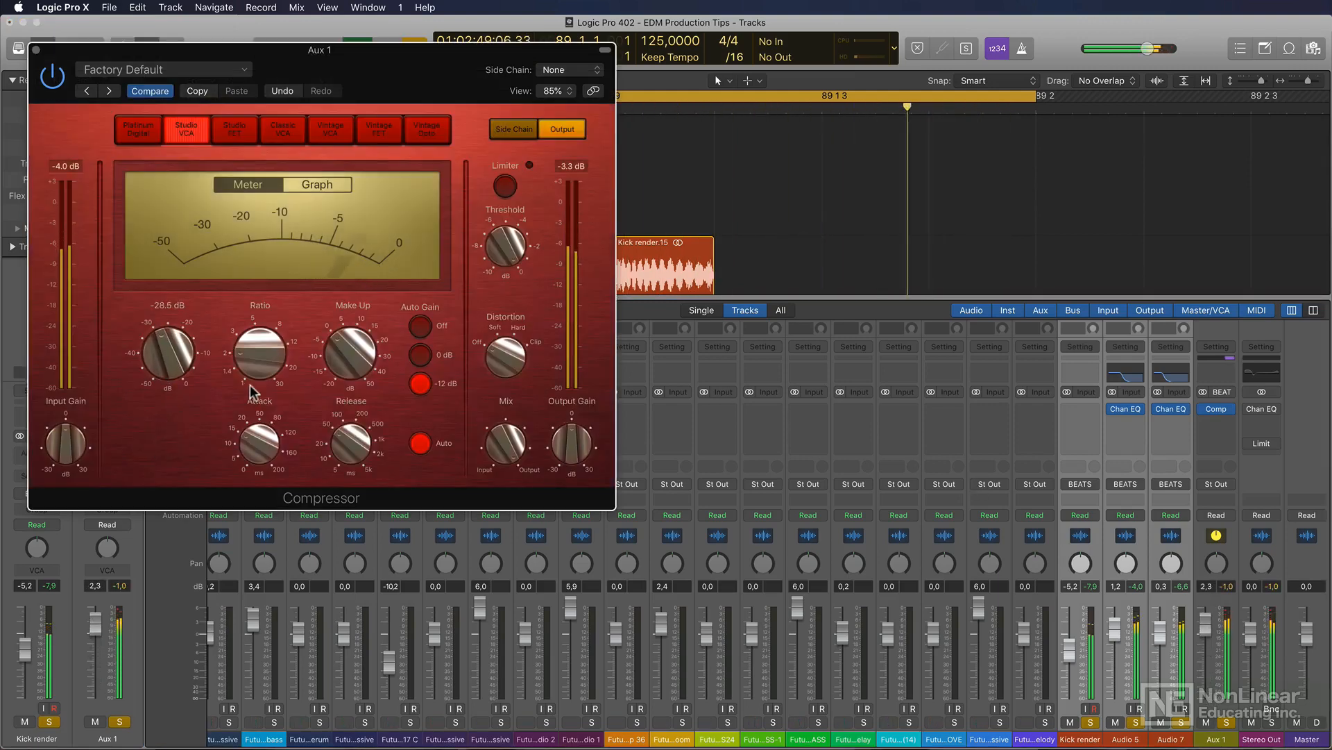
pyautogui.click(419, 443)
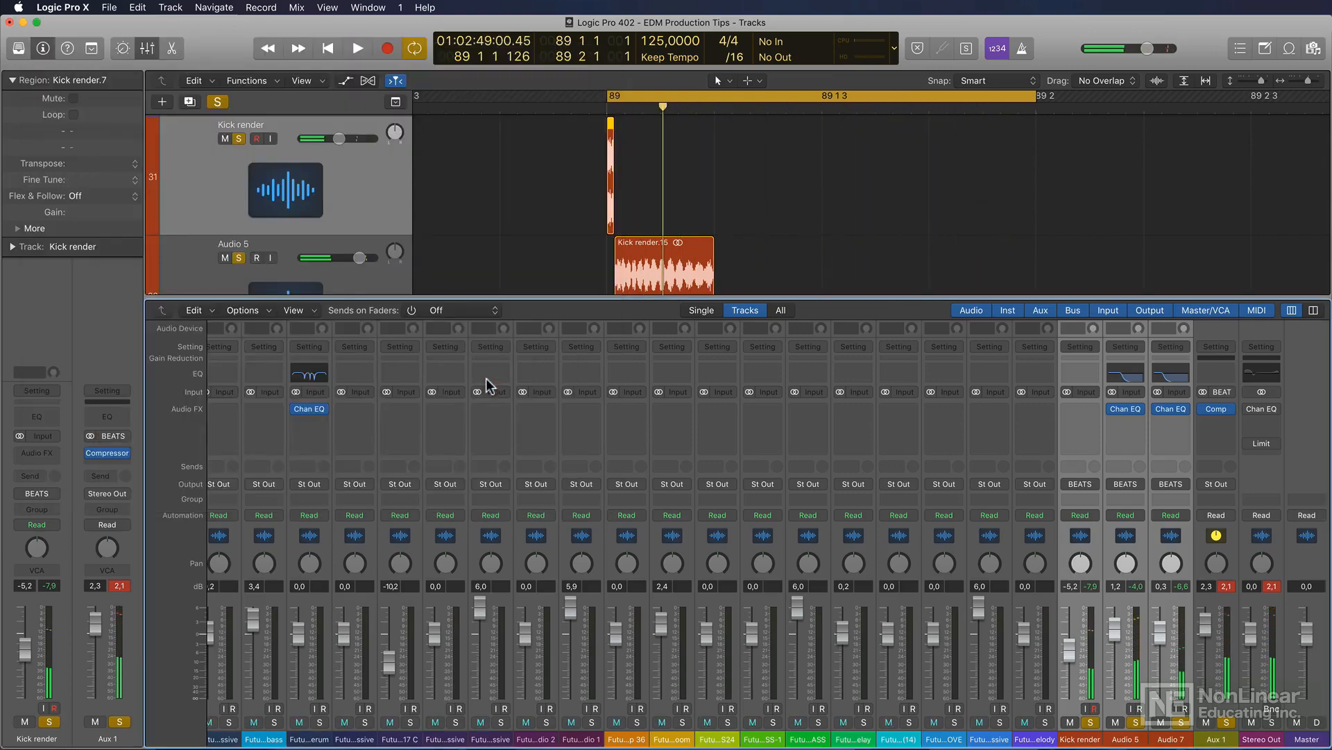
# - Hide the mixer, add a fade-out over about the last half of the Audio 7 region with the Fade Tool, and audition it
pyautogui.press('x')
pyautogui.rightClick(797, 551)
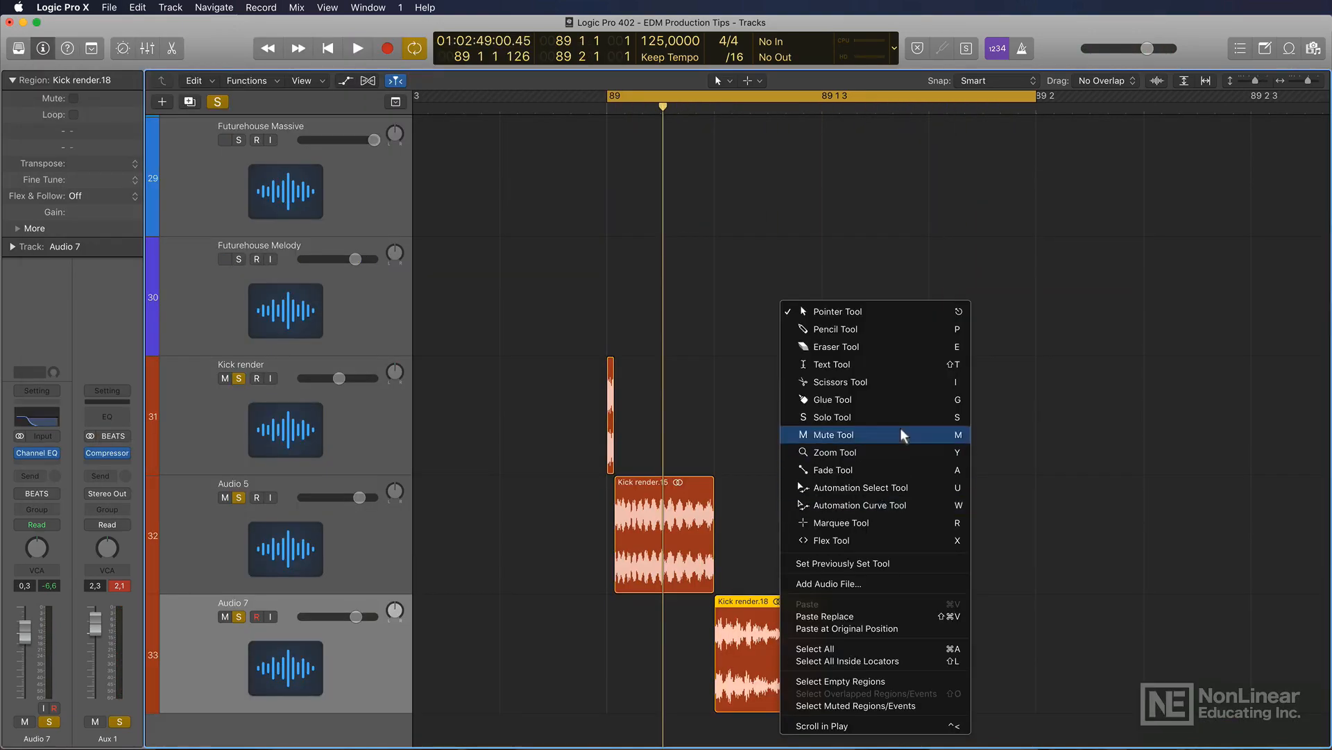
pyautogui.click(877, 470)
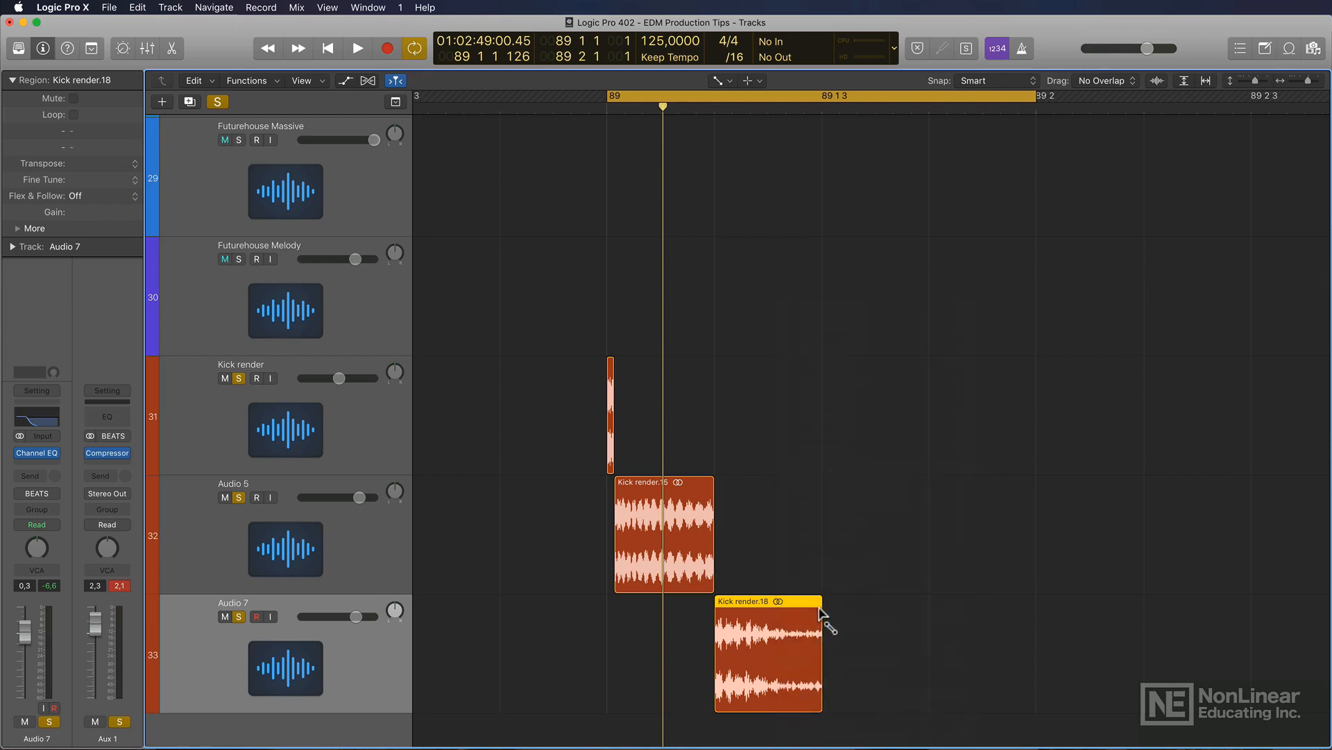
pyautogui.moveTo(820, 603); pyautogui.dragTo(762, 603)
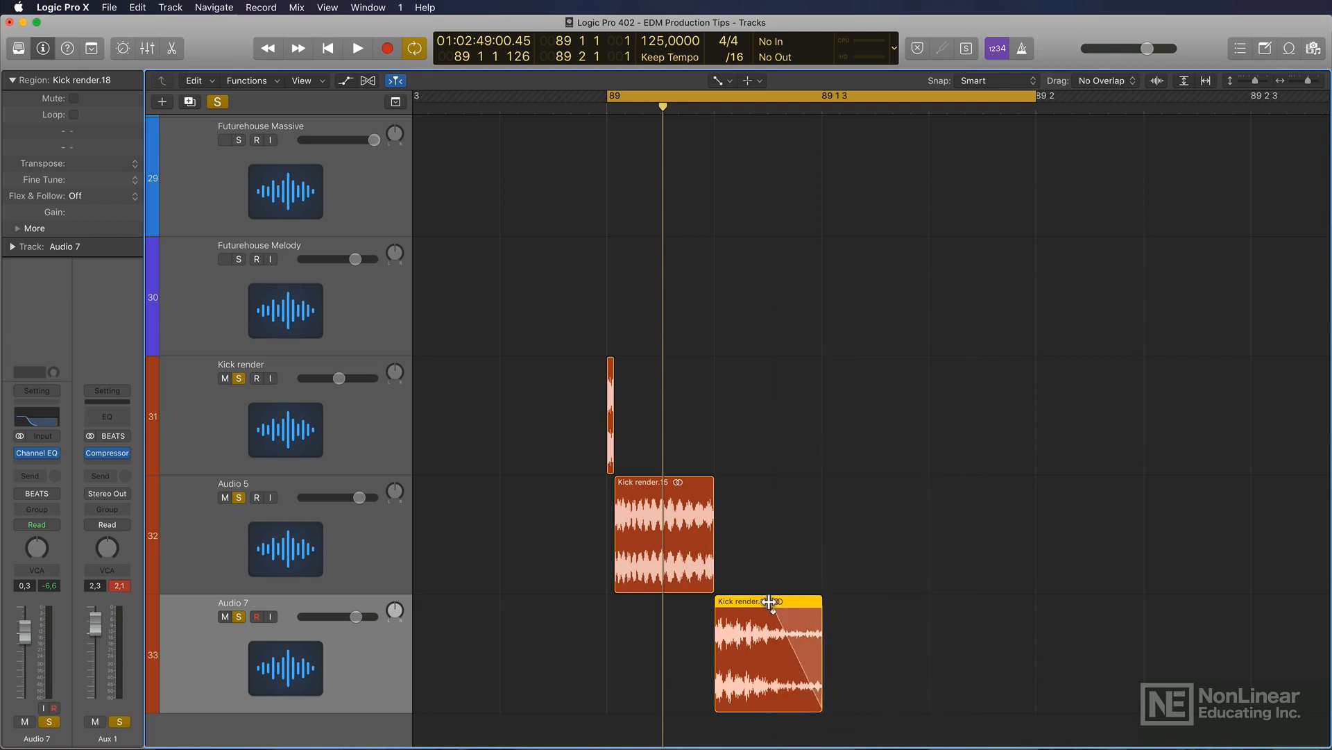
pyautogui.press('space')
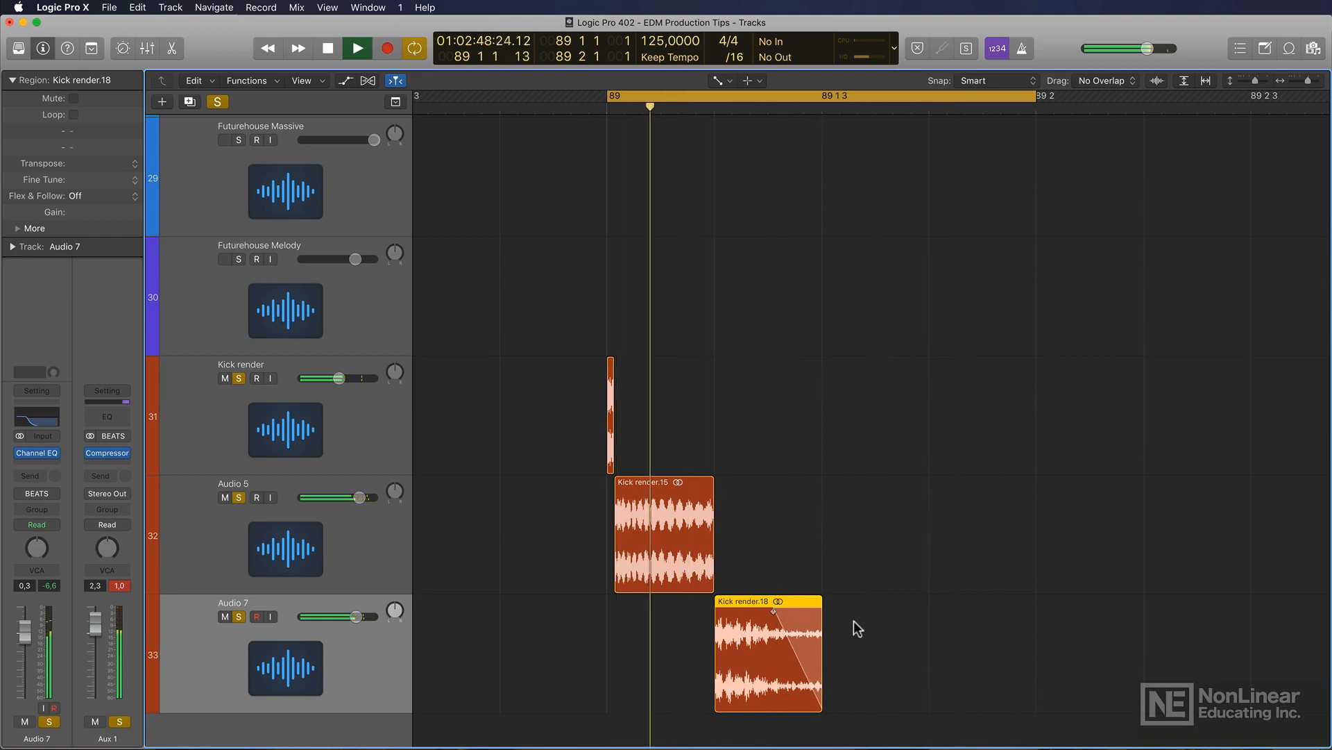
# - Turn on the Stereo Out Limiter and rebalance levels in the mixer during playback: Aux 1 at 0.6 dB, Kick render at -5.1 dB
pyautogui.press('x')
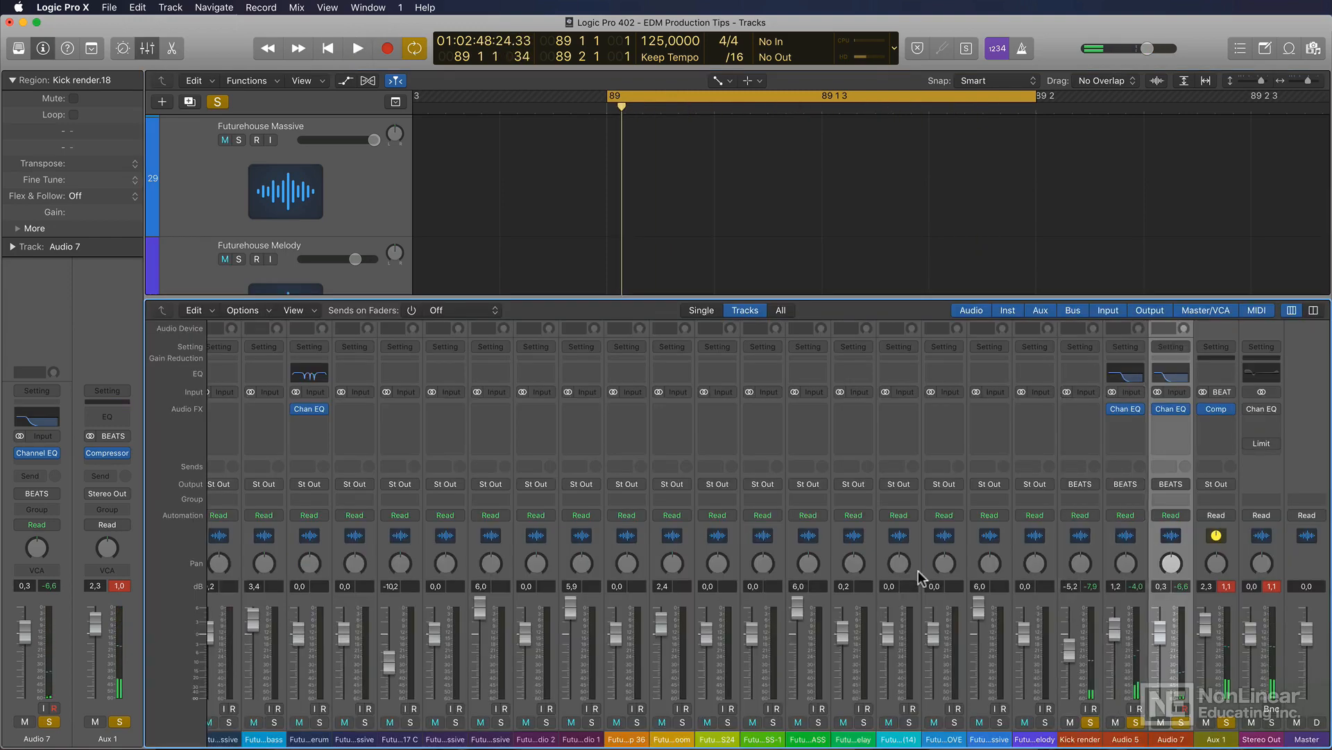
pyautogui.press('space')
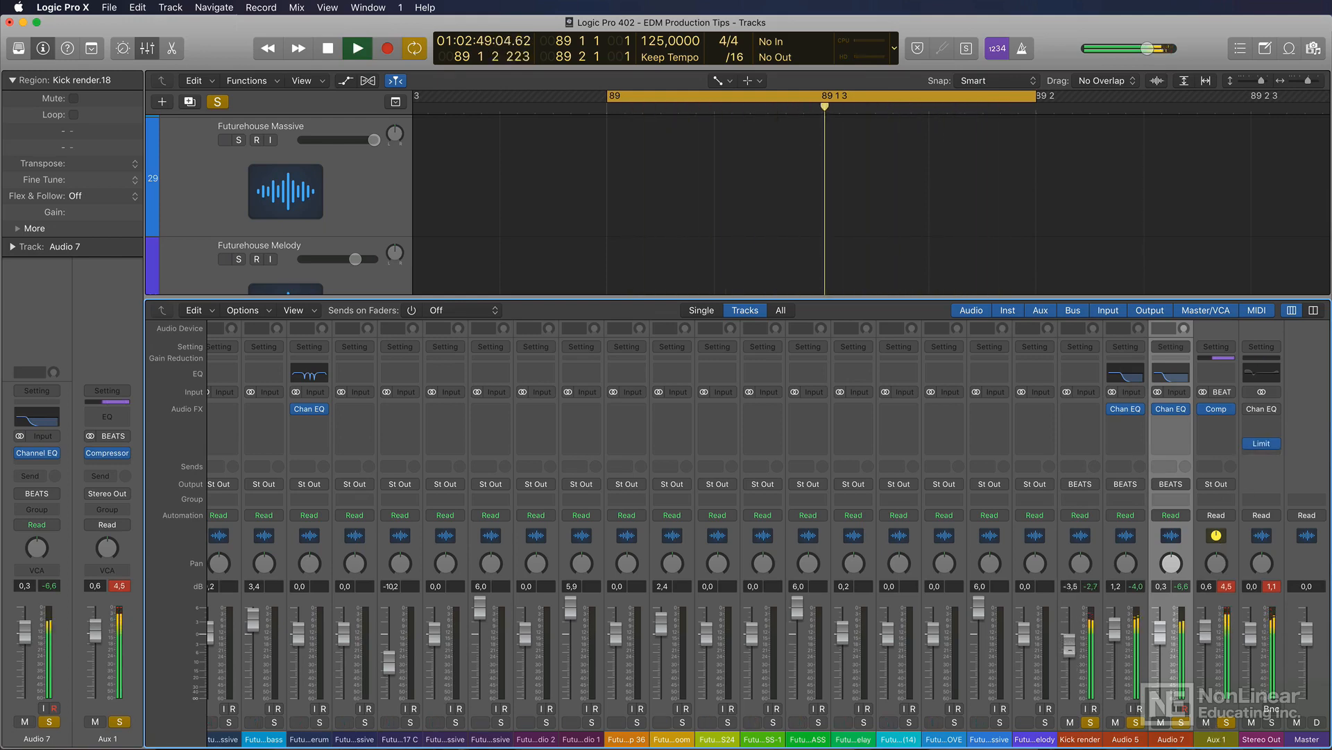
pyautogui.moveTo(1070, 647); pyautogui.dragTo(1066, 740)
pyautogui.moveTo(1070, 694); pyautogui.dragTo(1069, 649)
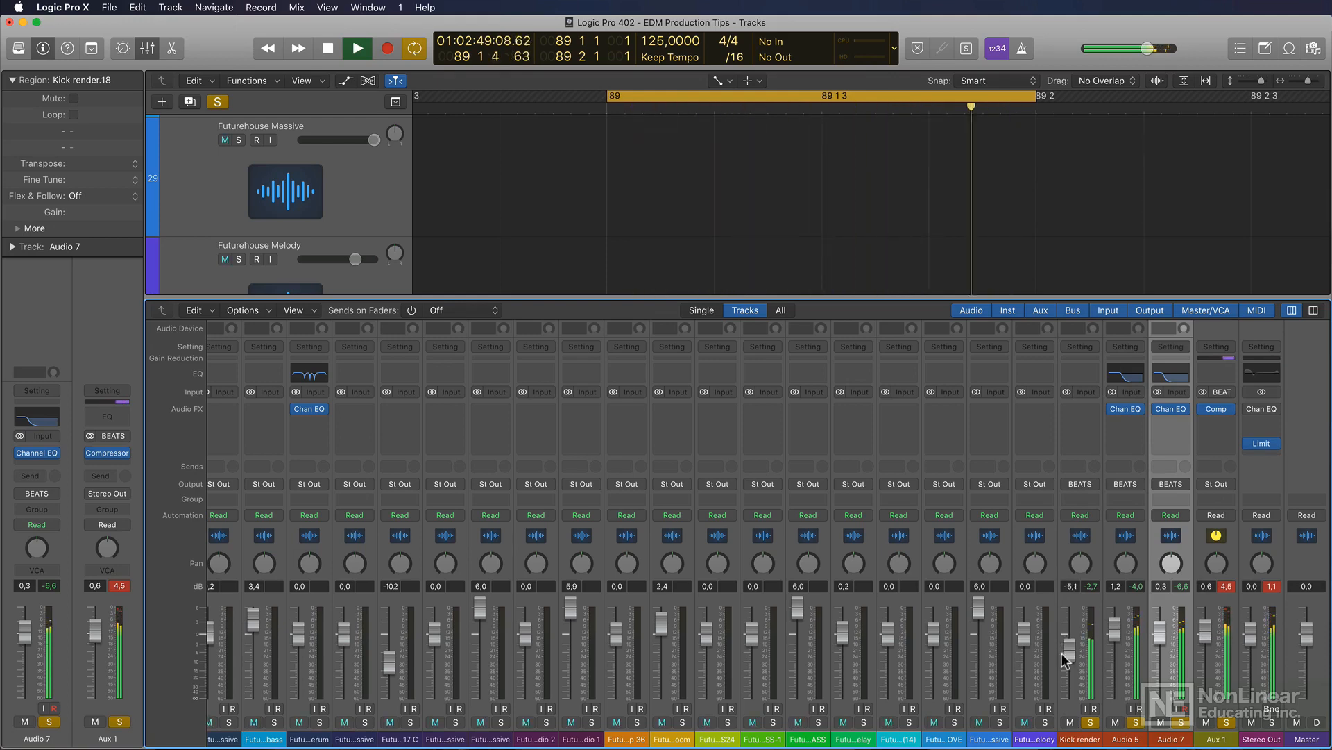
pyautogui.press('space')
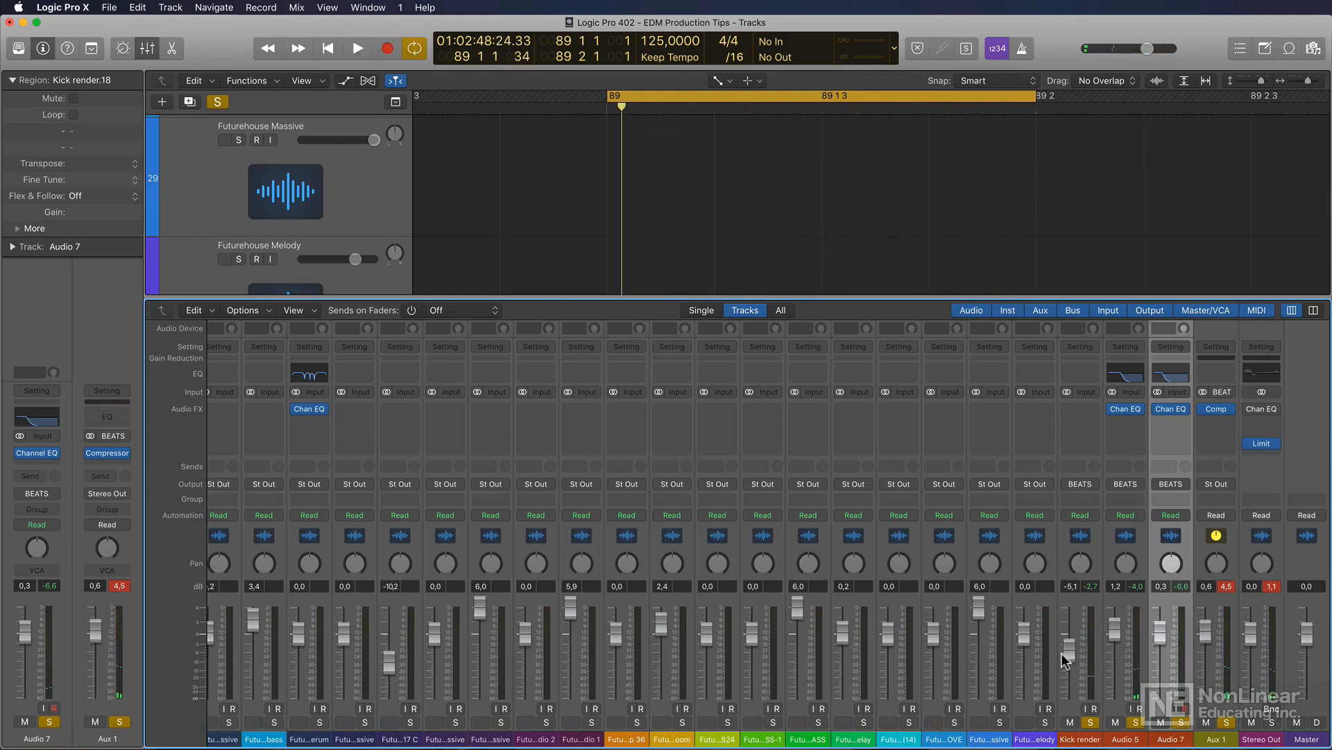